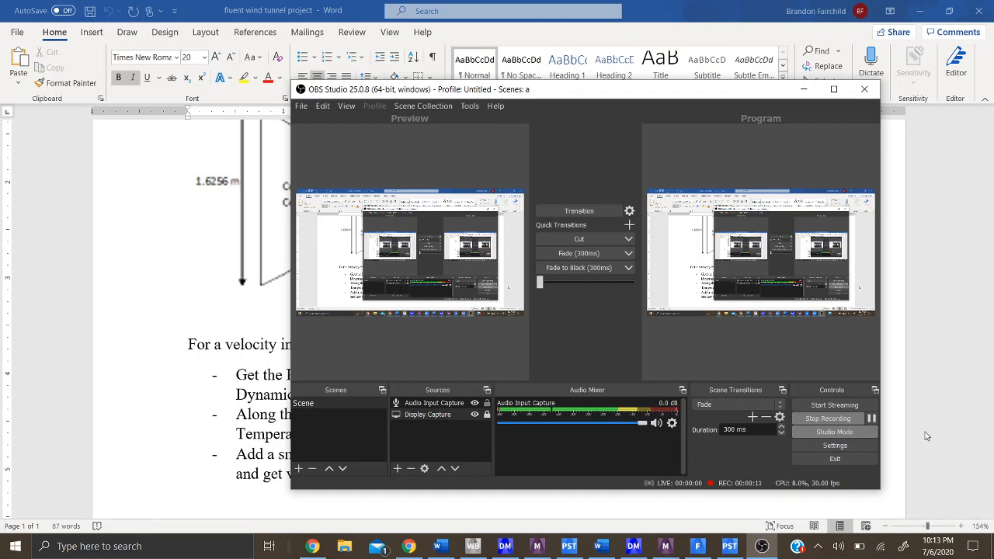
# - Switch to Workbench, add a third Fluid Flow (Fluent) system, and create a new DesignModeler geometry for it
pyautogui.click(471, 551)
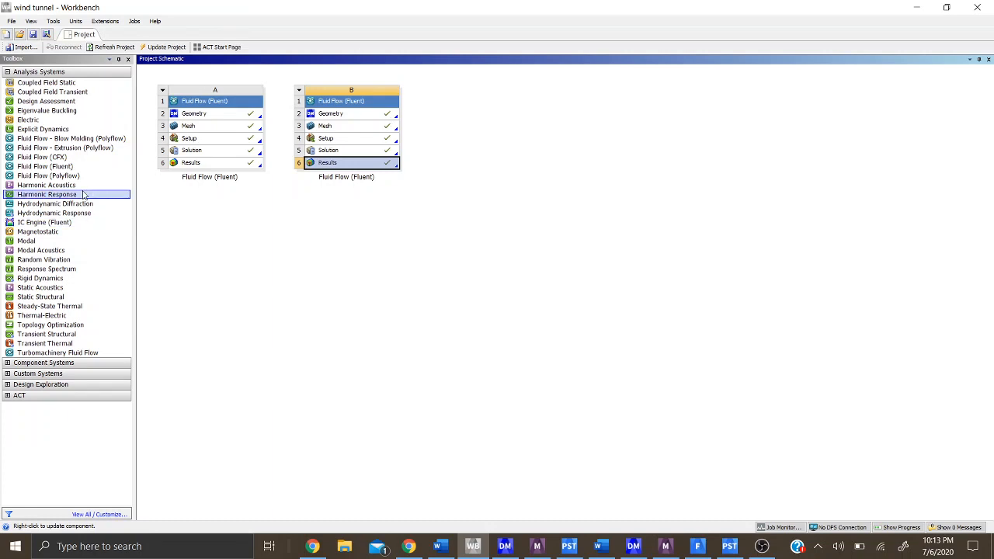
pyautogui.moveTo(80, 168); pyautogui.dragTo(357, 189)
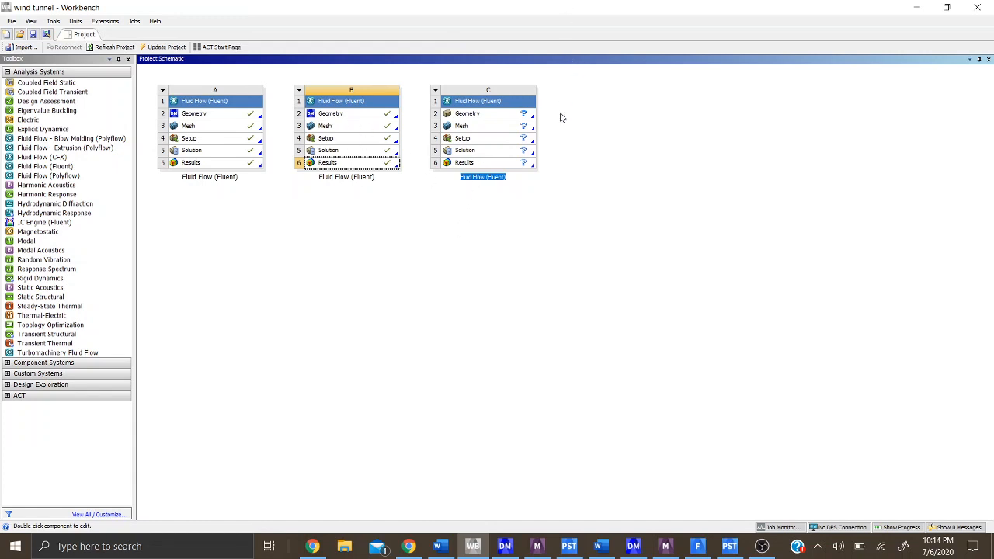
pyautogui.click(505, 118)
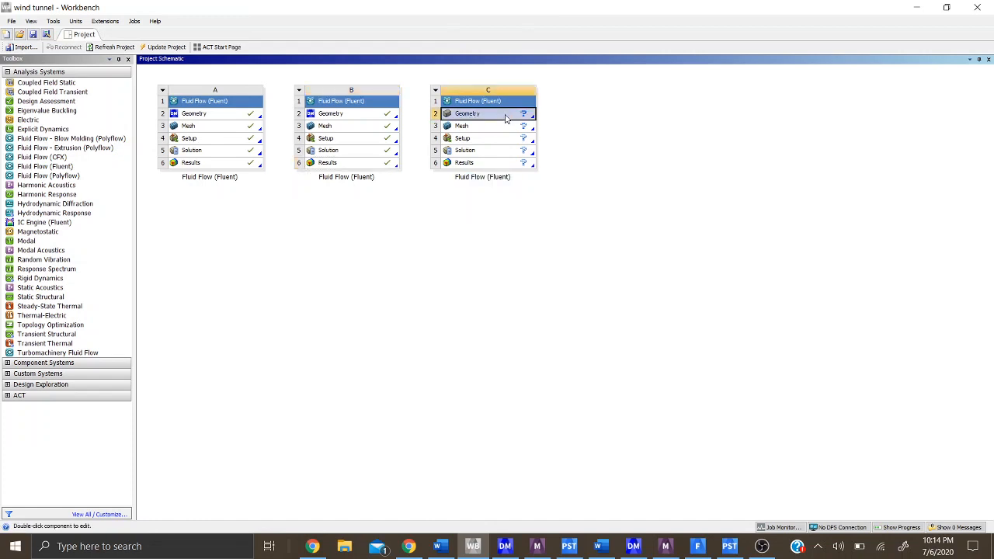
pyautogui.rightClick(505, 118)
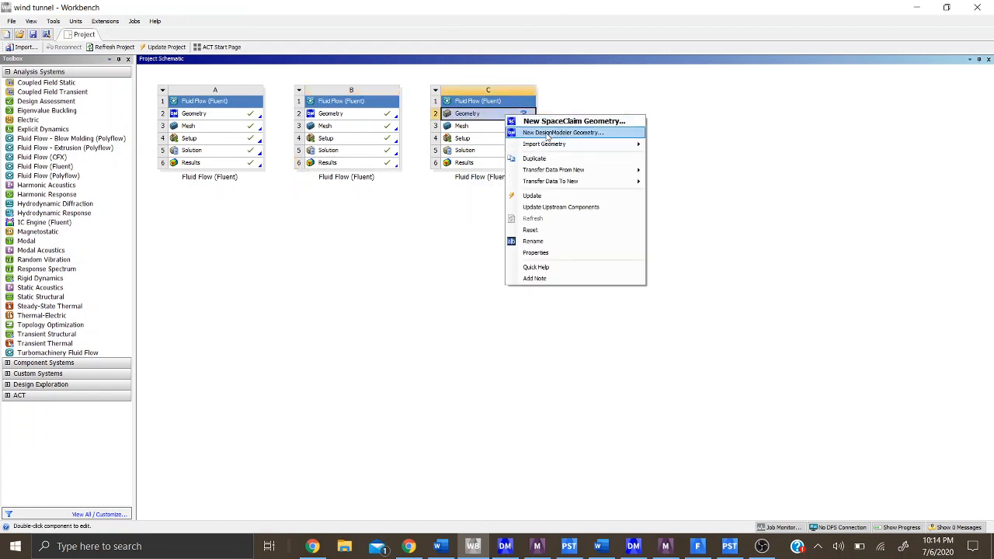
pyautogui.click(548, 133)
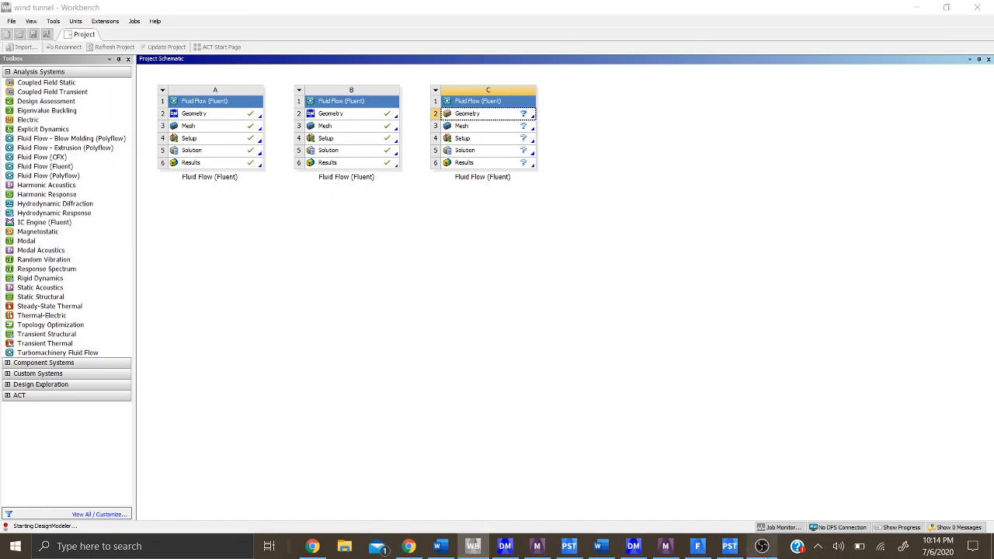
pyautogui.click(761, 546)
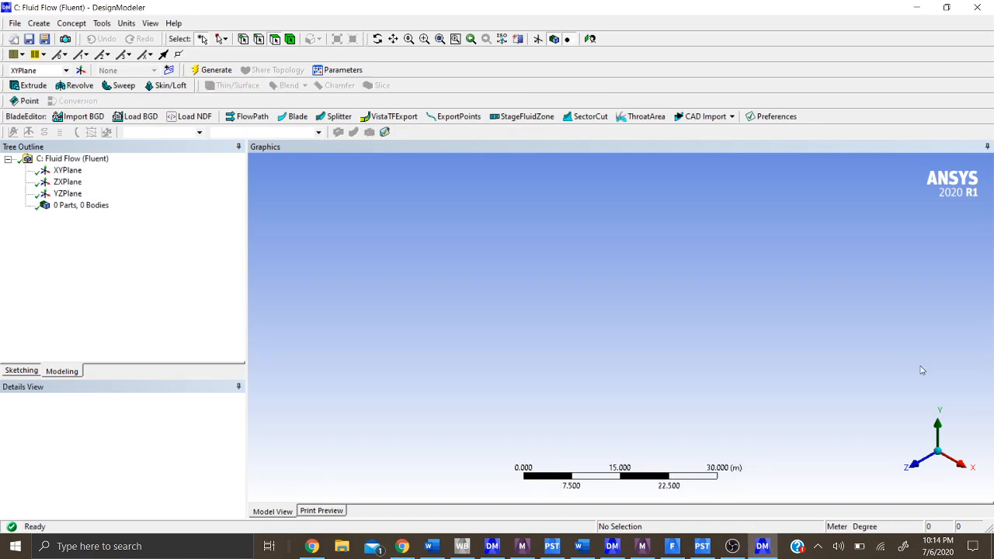
# - On the XYPlane, sketch two vertical lines from the origin along the Y axis, about 2.5 m upward and about 2.7 m downward
pyautogui.click(911, 466)
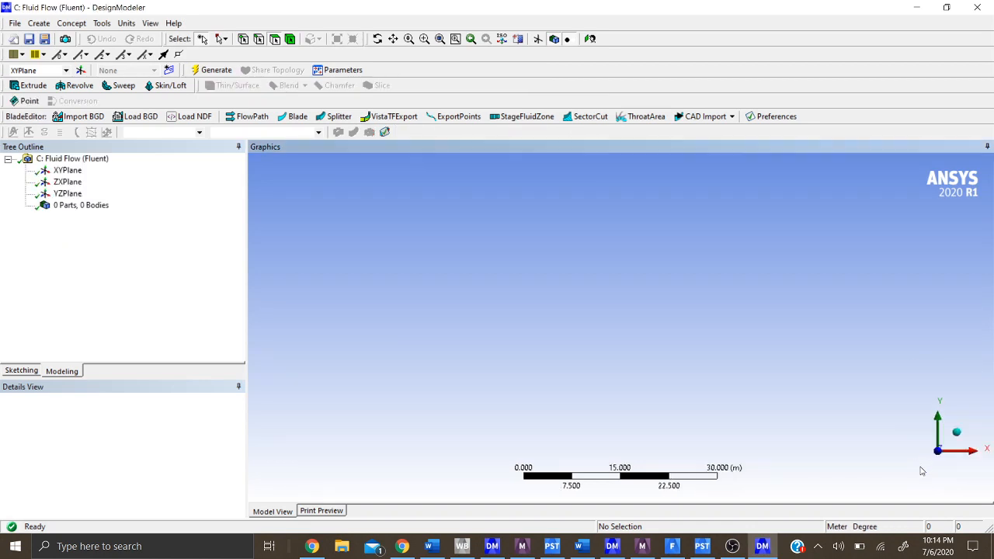
pyautogui.click(67, 171)
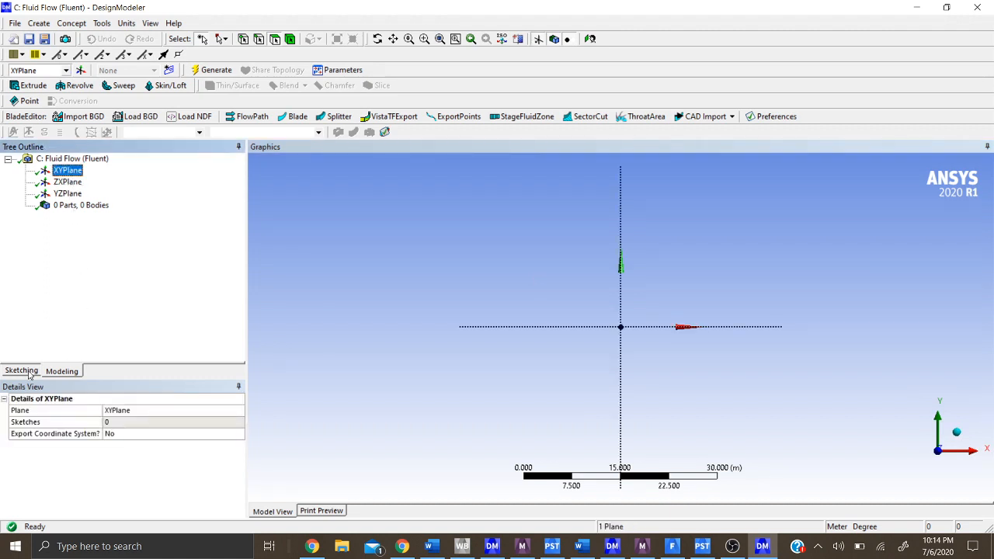
pyautogui.click(29, 374)
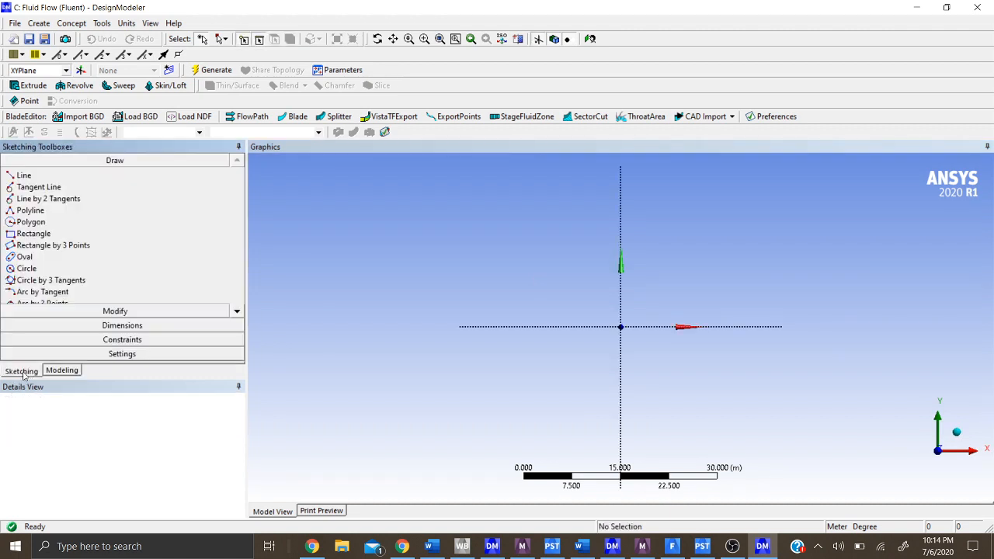
pyautogui.click(23, 177)
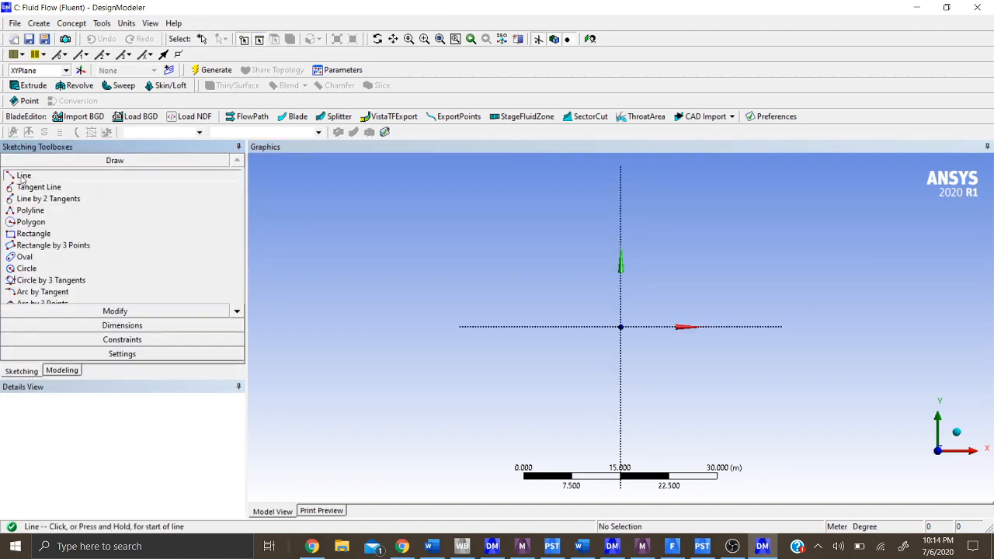
pyautogui.click(425, 39)
pyautogui.moveTo(536, 272); pyautogui.dragTo(760, 404)
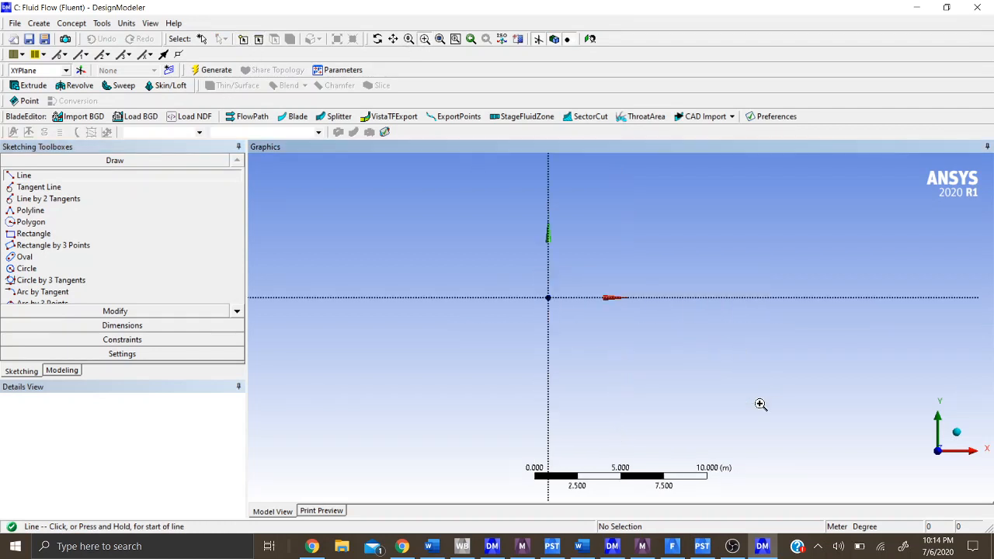
pyautogui.scroll(-2, 352, 291)
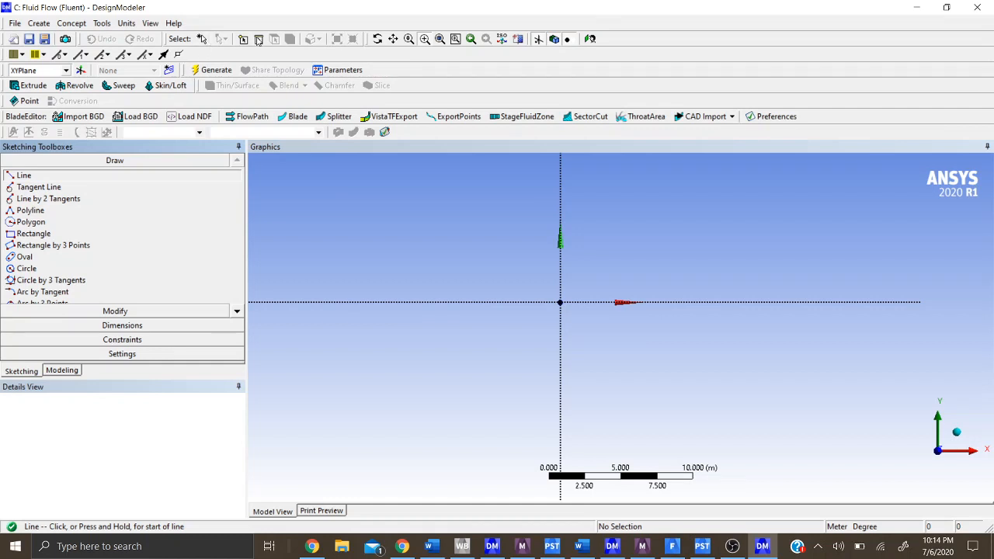
pyautogui.click(560, 301)
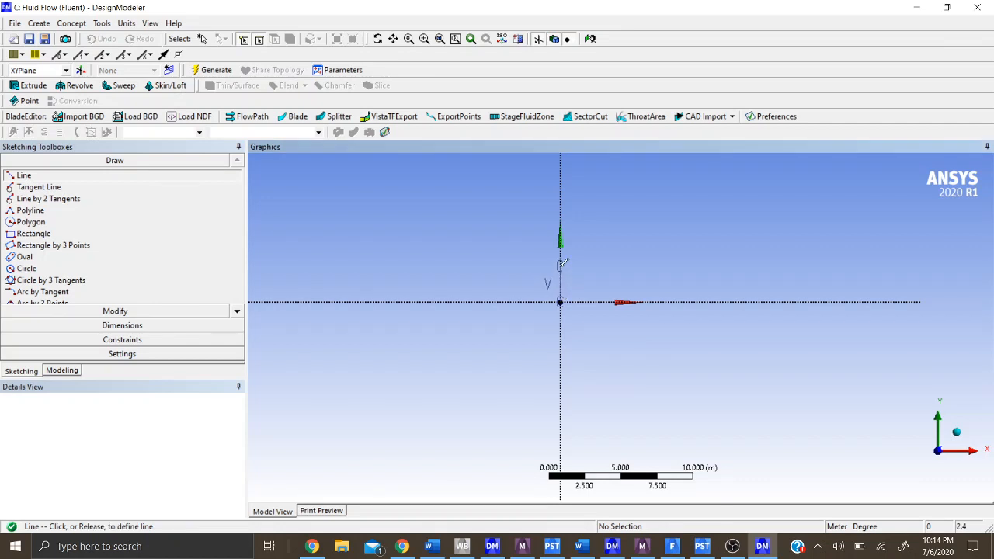
pyautogui.click(560, 265)
pyautogui.click(560, 302)
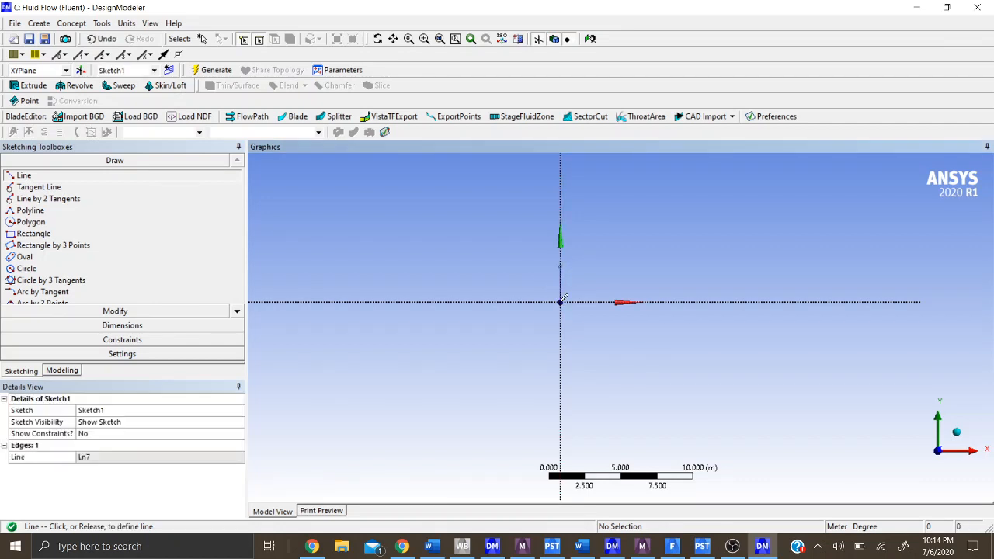
pyautogui.click(560, 339)
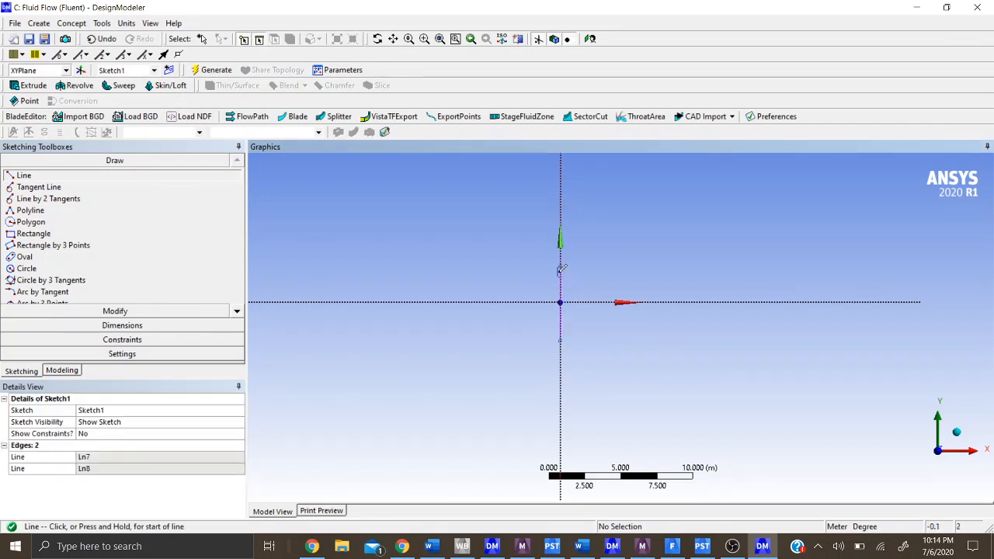
# - Draw horizontal lines in the positive X direction from the vertical lines' outer ends, about 6.7 m long above and 7 m below
pyautogui.click(560, 265)
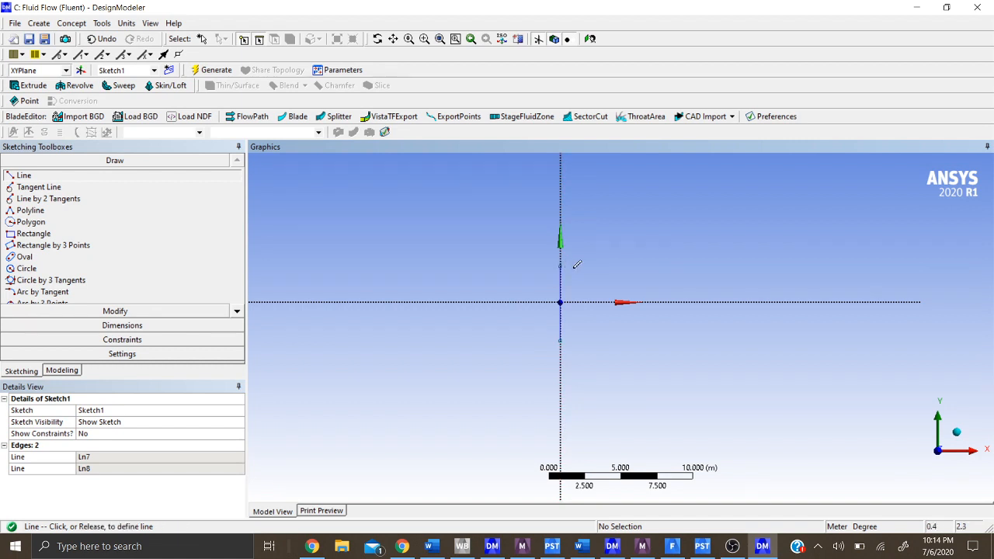
pyautogui.click(656, 266)
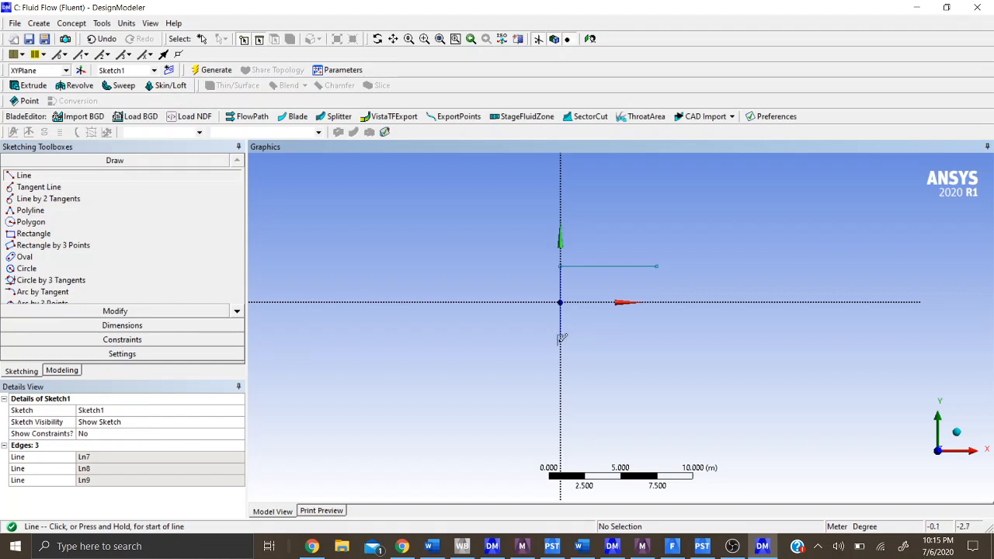
pyautogui.click(560, 339)
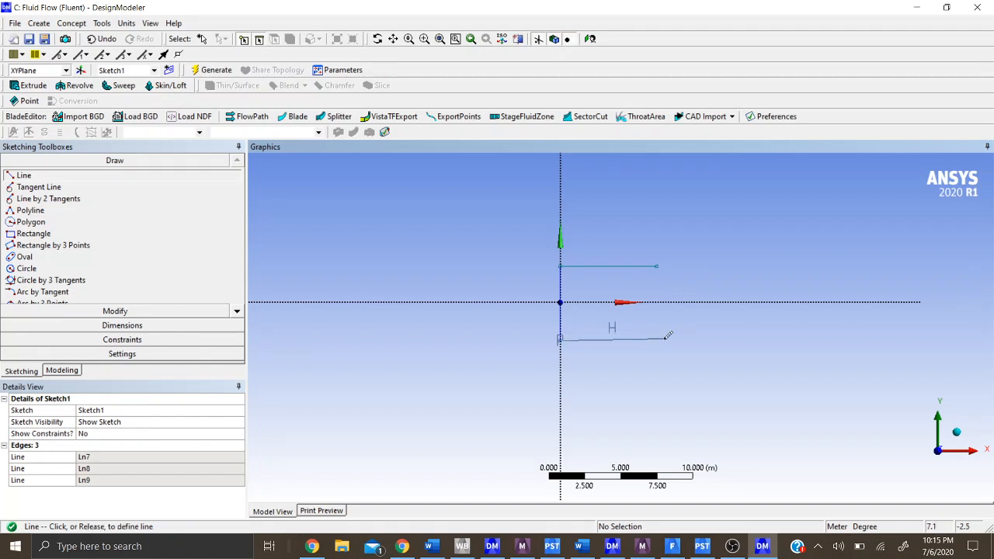
pyautogui.click(661, 340)
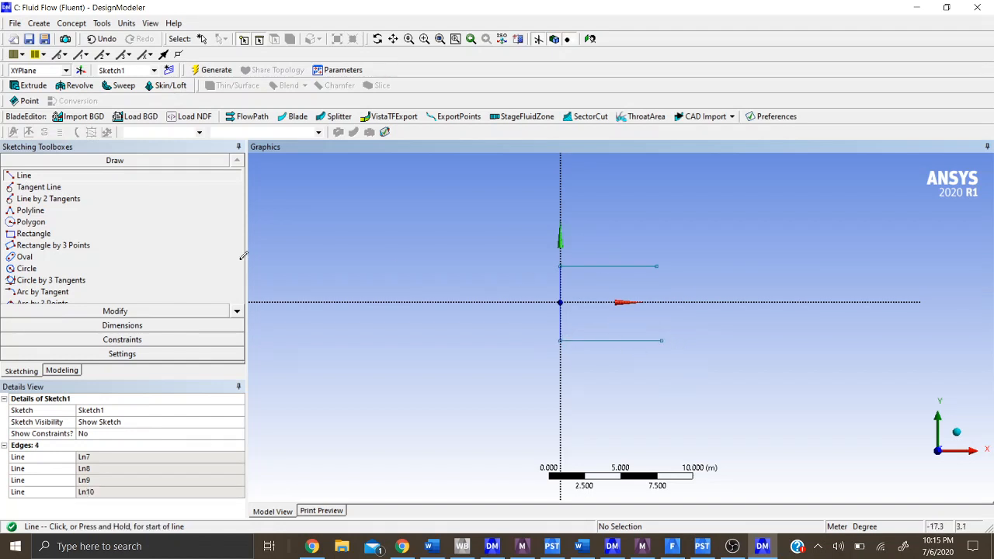
# - Dimension the lengths of both horizontal lines and both vertical lines in the sketch
pyautogui.click(108, 325)
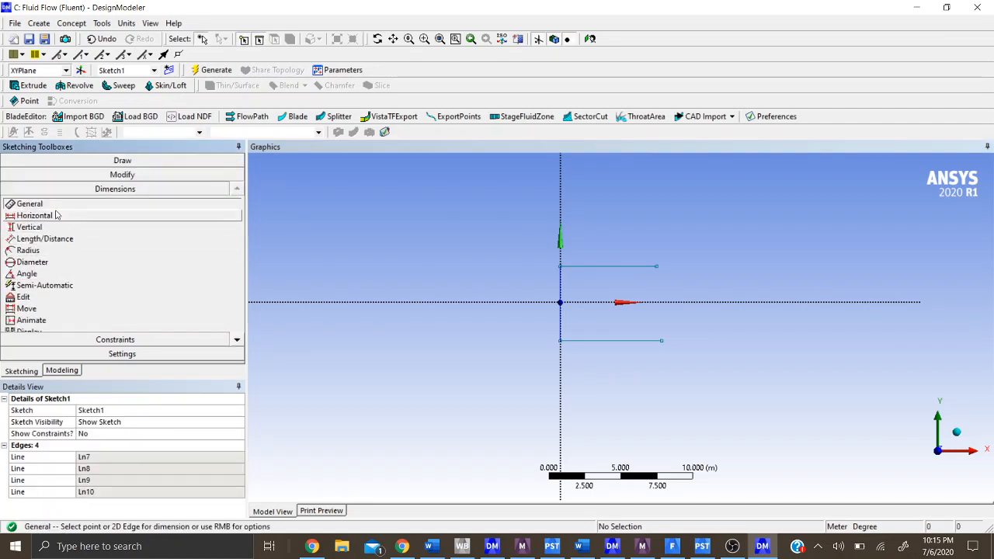
pyautogui.click(629, 267)
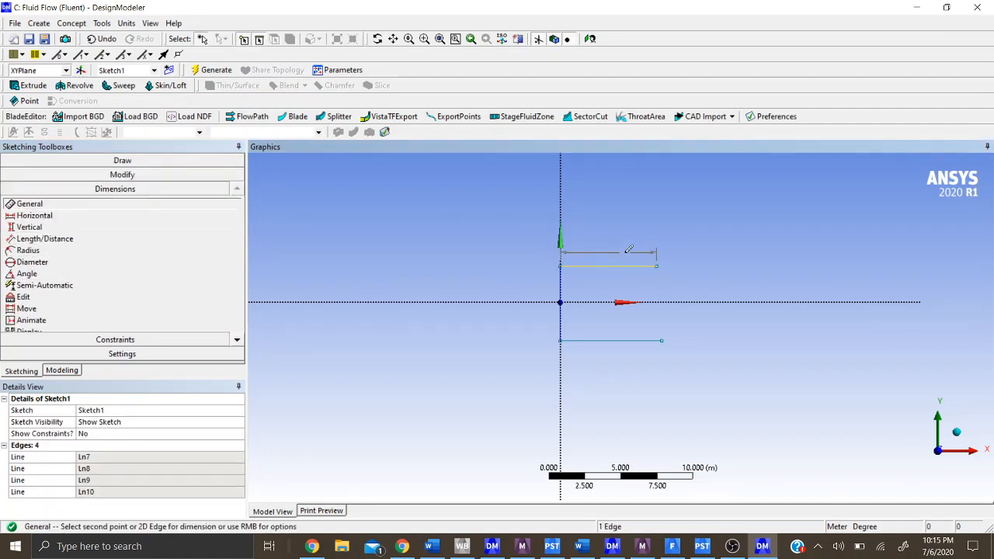
pyautogui.click(630, 239)
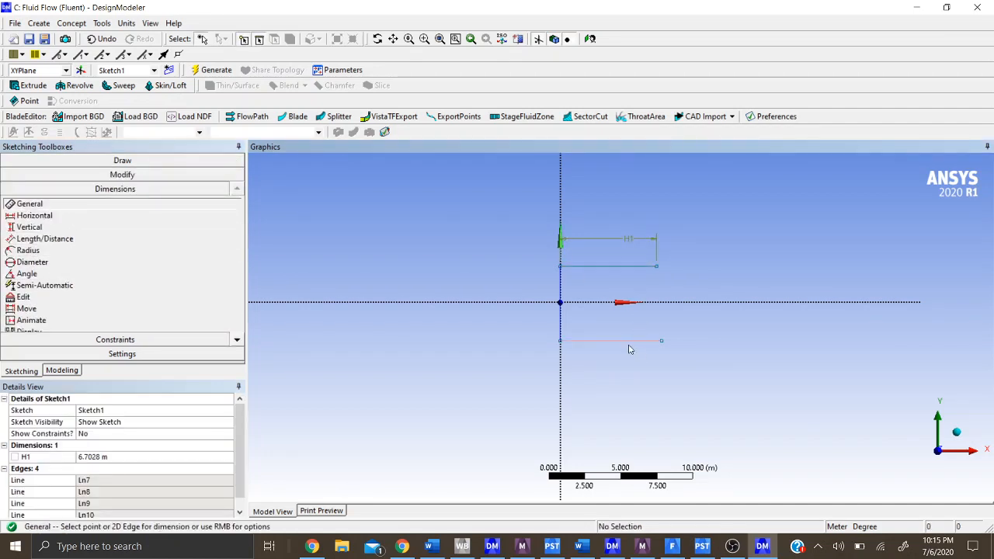
pyautogui.click(631, 341)
pyautogui.click(633, 356)
pyautogui.click(559, 326)
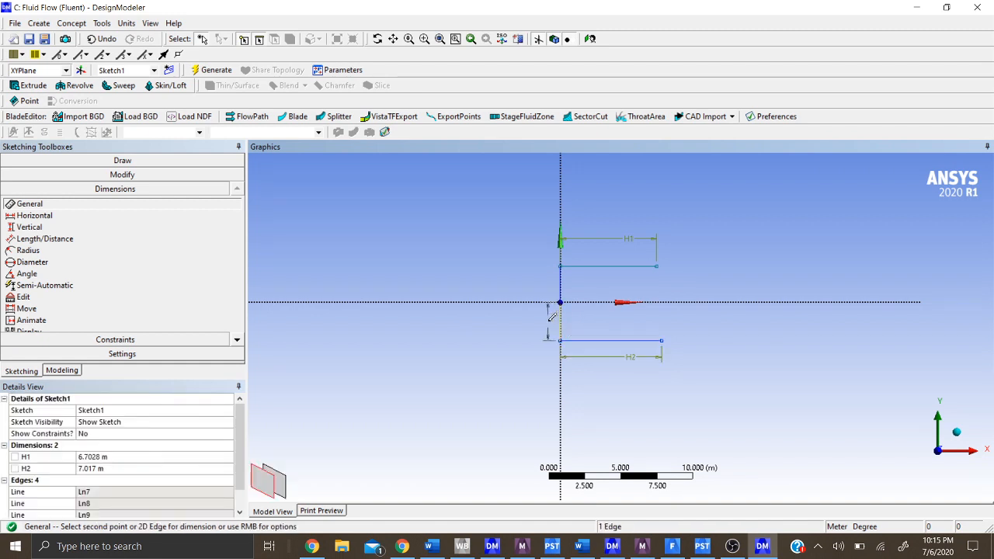
pyautogui.click(537, 314)
pyautogui.click(540, 279)
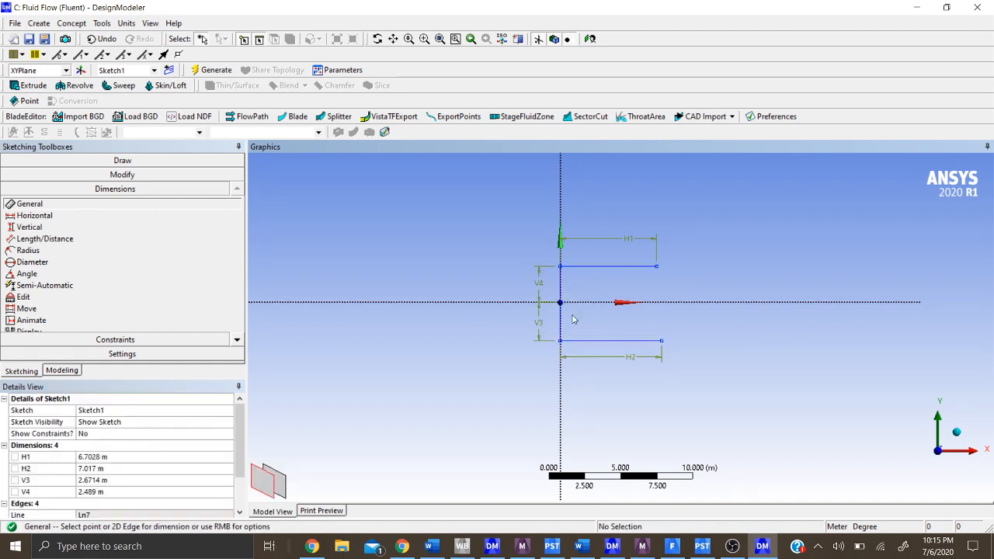
# - Set the upper horizontal line's length H1 to 5 m
pyautogui.click(98, 458)
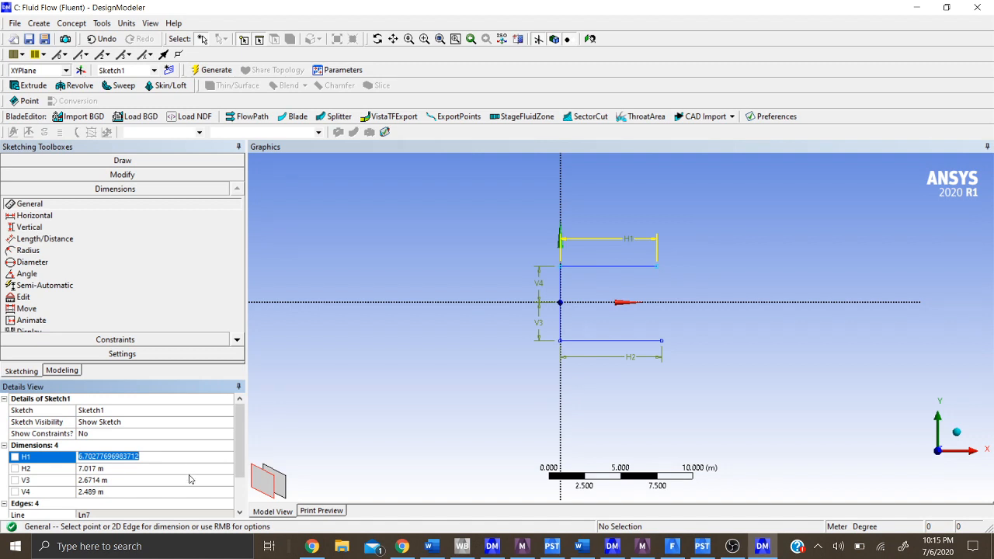
pyautogui.write('0.5')
pyautogui.press('Return')
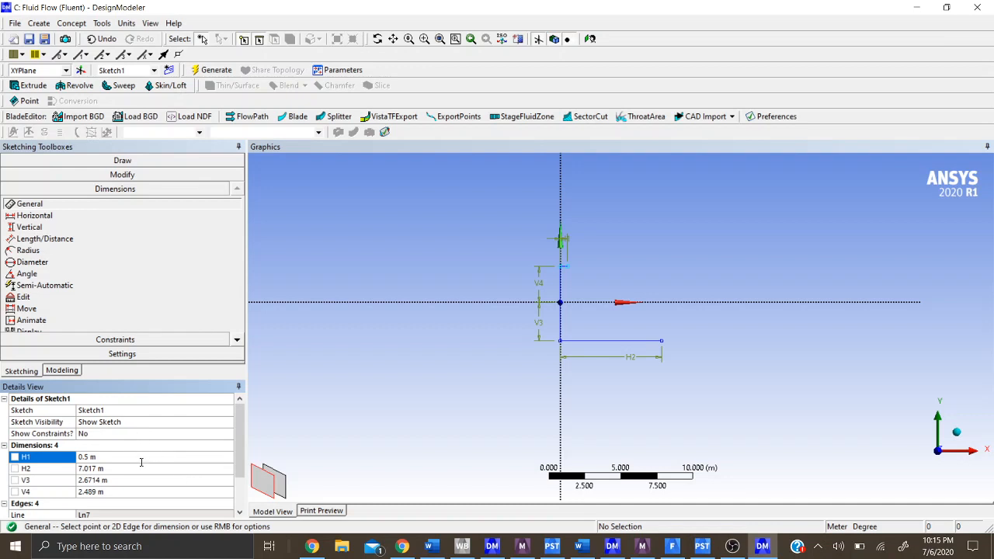
pyautogui.write('5')
pyautogui.press('Return')
# - Set the lower horizontal line's length H2 to 1 m
pyautogui.click(139, 468)
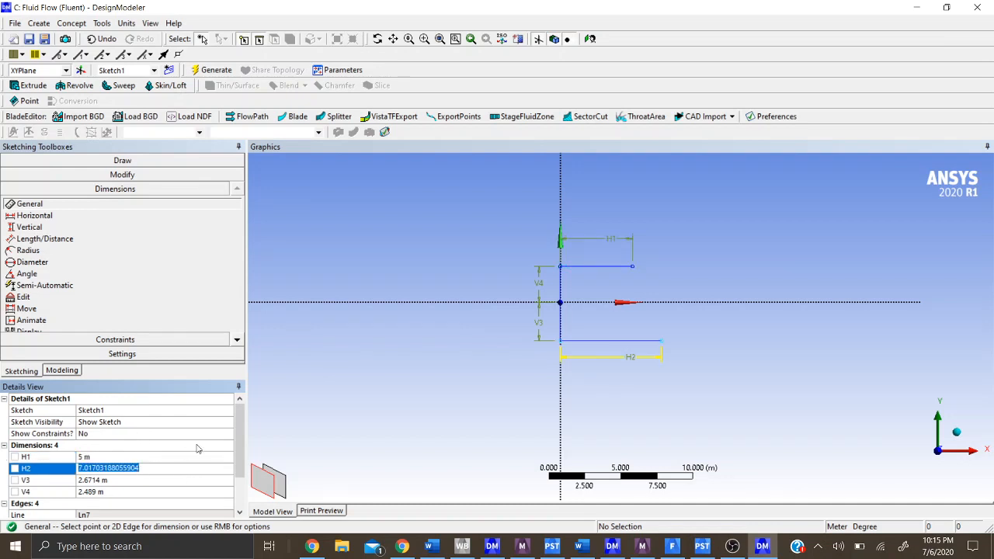
pyautogui.write('1')
pyautogui.press('Return')
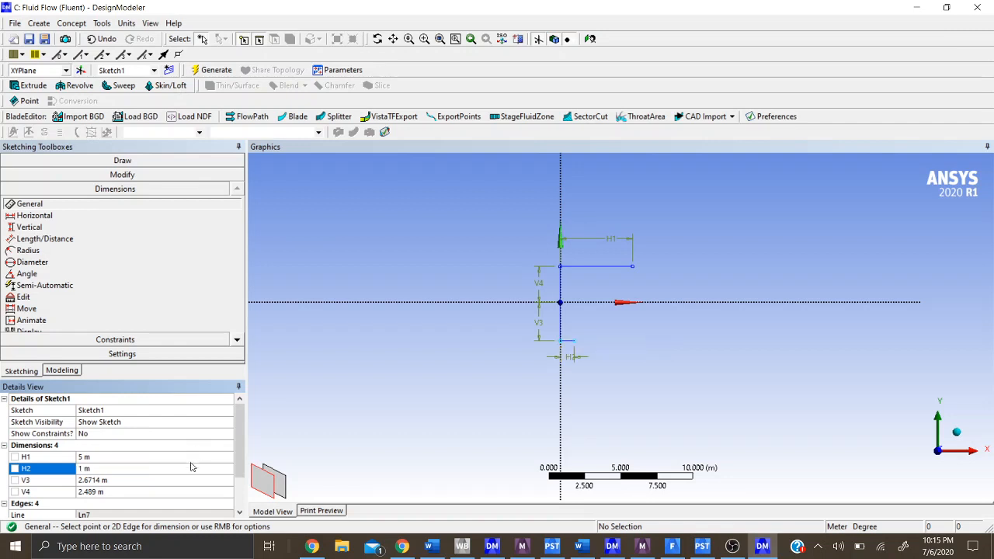
# - Set both vertical dimensions V3 and V4 to 1 m and the lower horizontal length H2 to 5 m
pyautogui.click(186, 482)
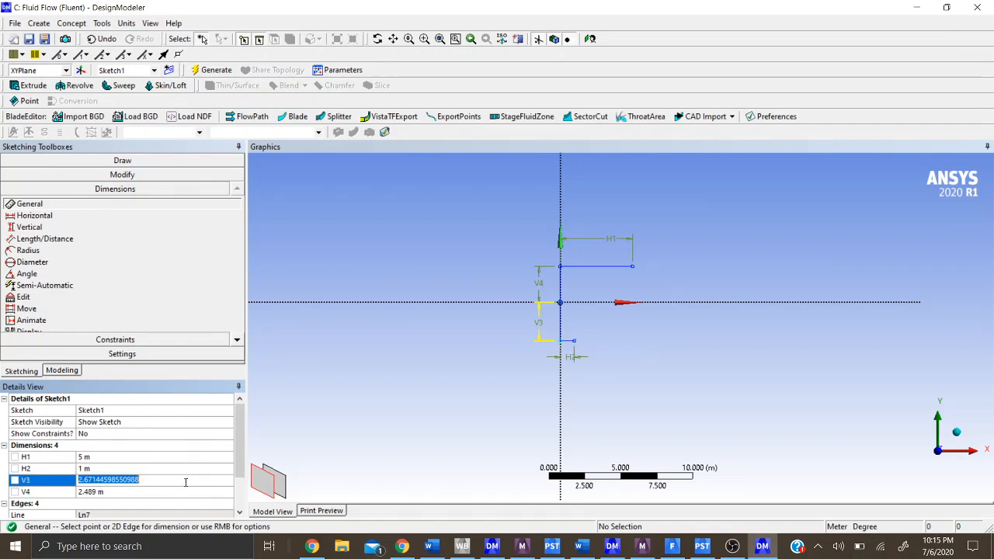
pyautogui.write('1')
pyautogui.press('Return')
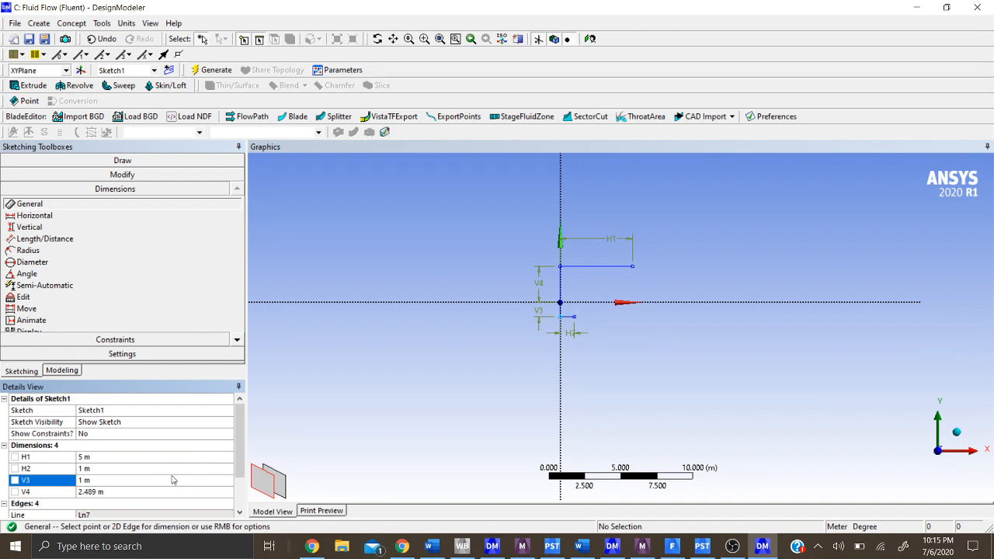
pyautogui.click(172, 467)
pyautogui.write('5')
pyautogui.press('Return')
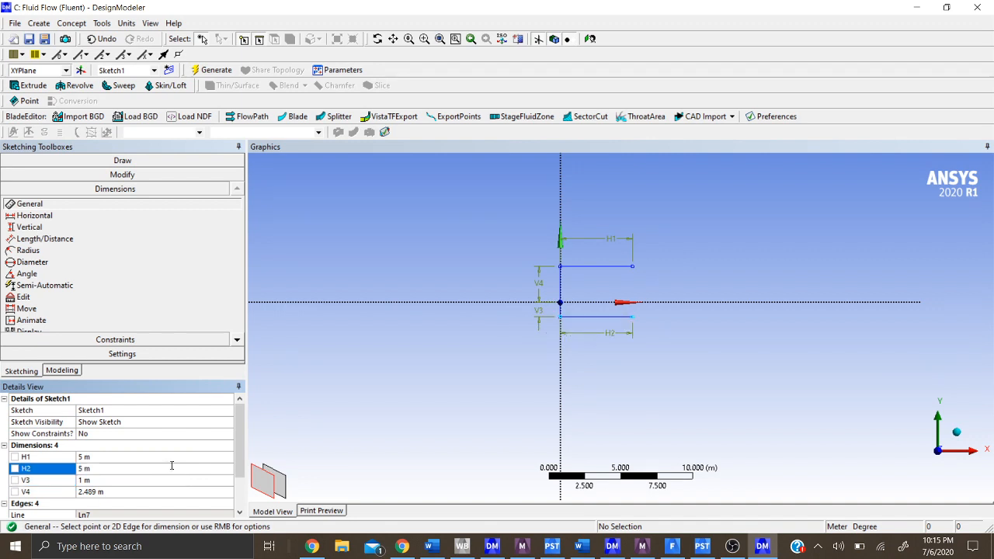
pyautogui.click(150, 493)
pyautogui.write('1')
pyautogui.press('Return')
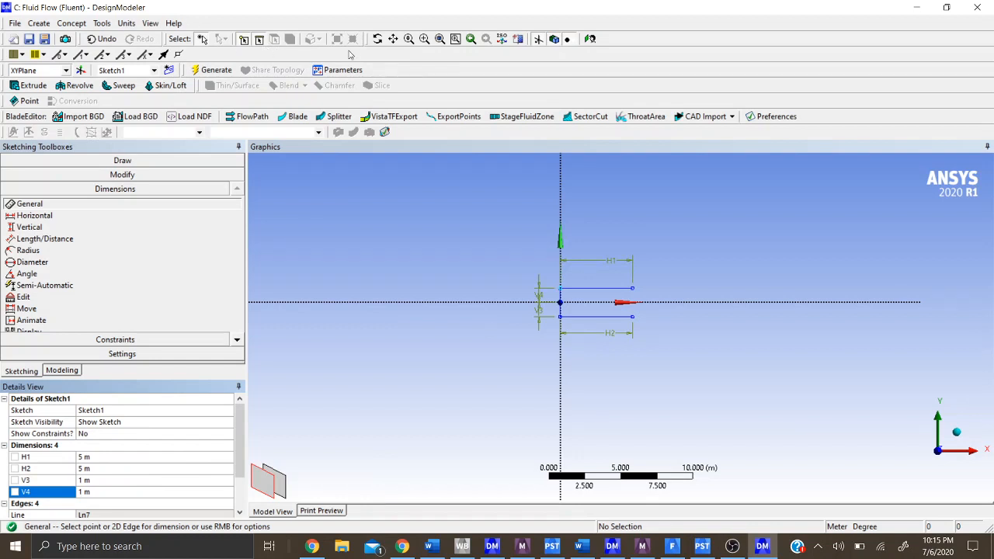
# - Delete the two vertical dimensions V4 and V3 from the sketch
pyautogui.click(424, 39)
pyautogui.moveTo(499, 256)
pyautogui.mouseDown()
pyautogui.moveTo(683, 373)
pyautogui.moveTo(728, 383)
pyautogui.mouseUp()
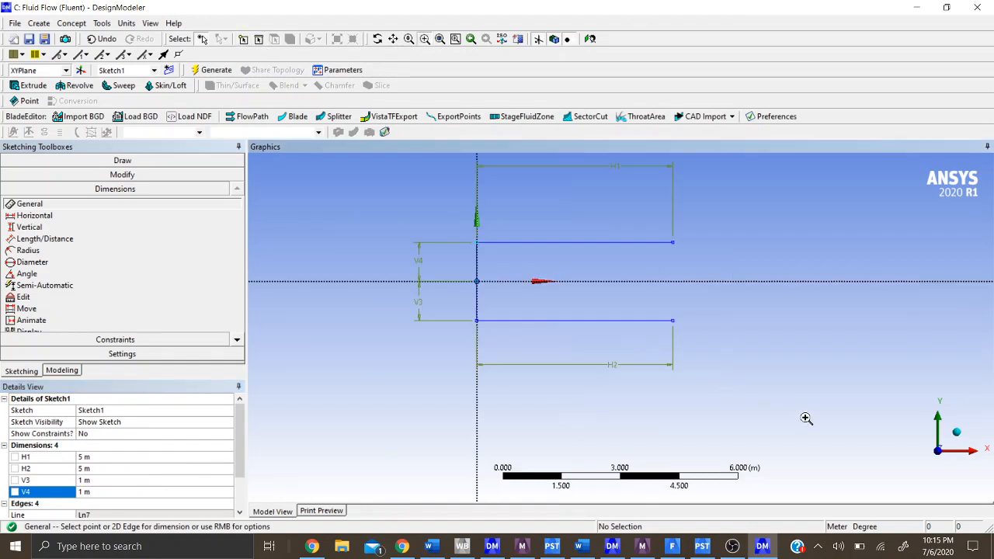
pyautogui.scroll(-1, 697, 316)
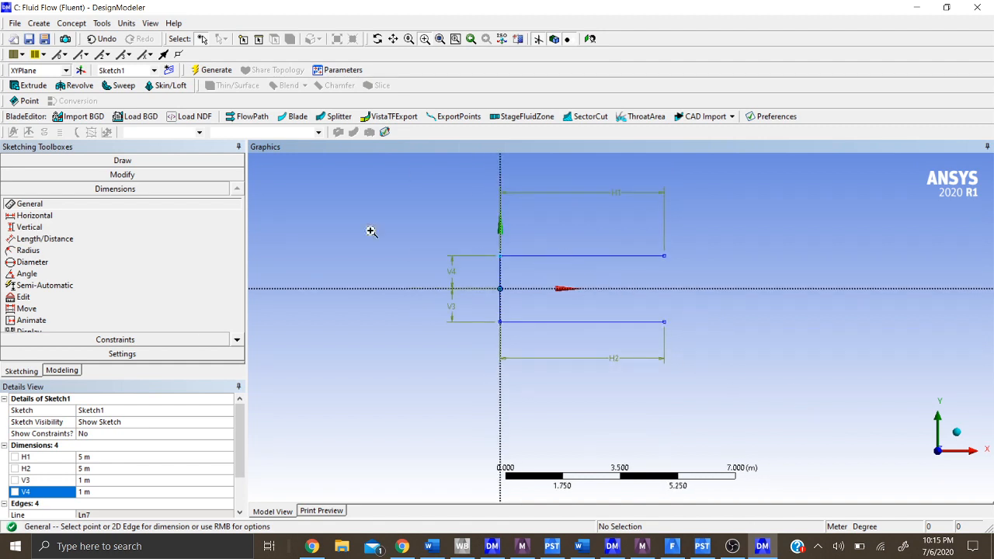
pyautogui.click(138, 161)
pyautogui.click(79, 179)
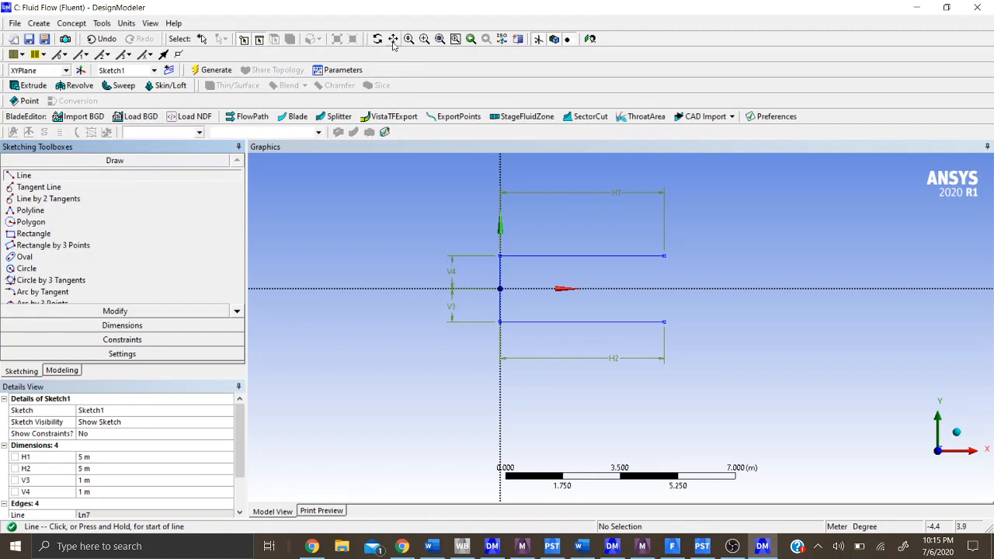
pyautogui.click(202, 39)
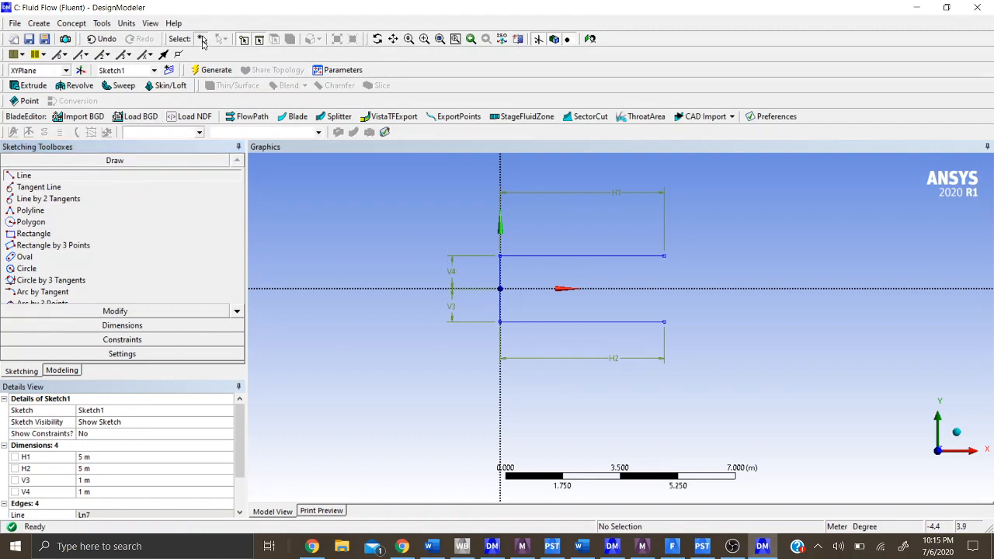
pyautogui.click(461, 273)
pyautogui.press('Delete')
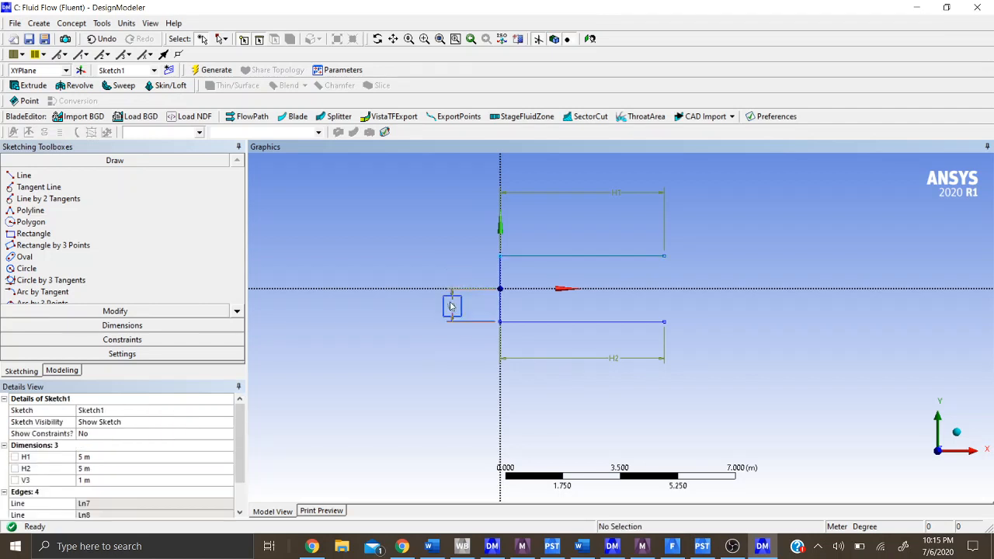
pyautogui.click(451, 309)
pyautogui.press('Delete')
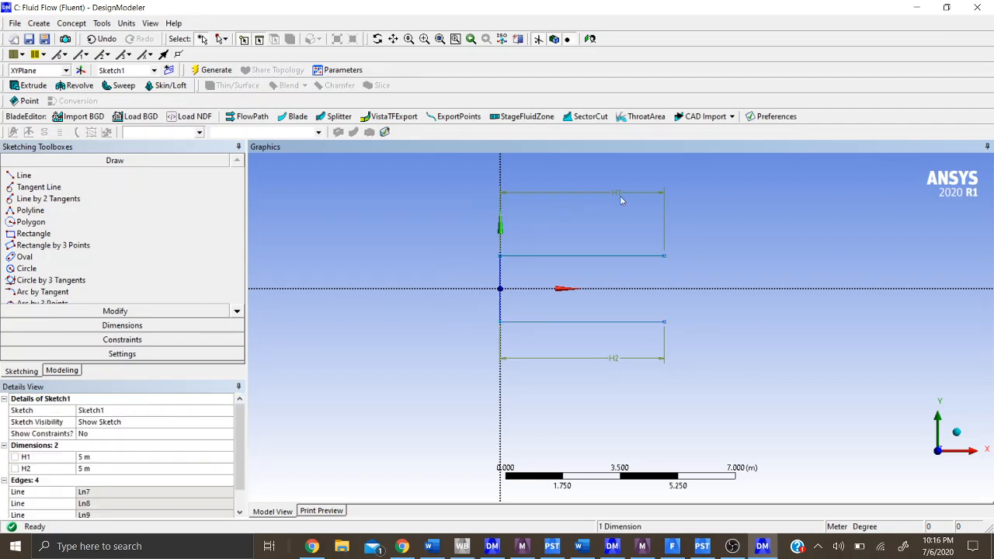
# - Delete the horizontal dimensions H1 and H2 from the upper and lower lines
pyautogui.click(600, 195)
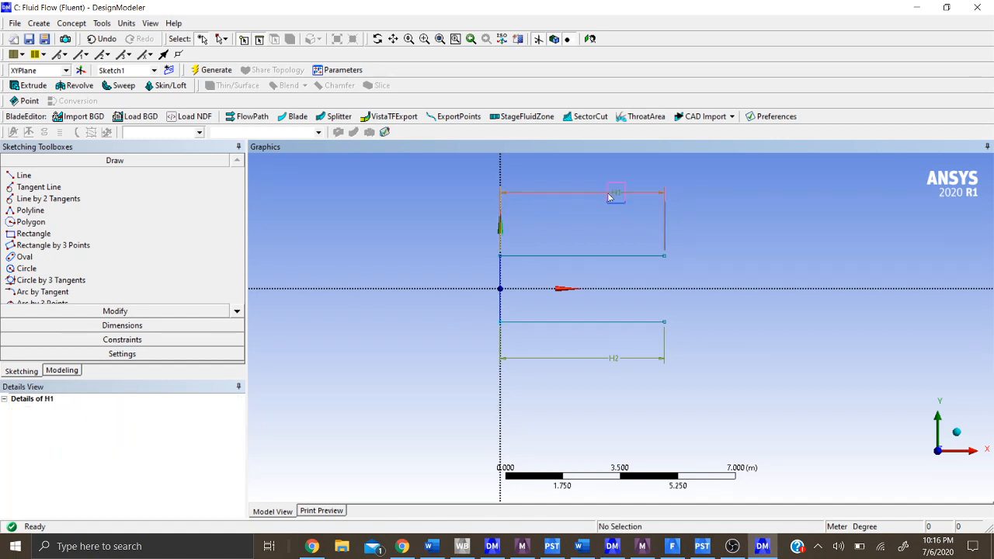
pyautogui.press('Delete')
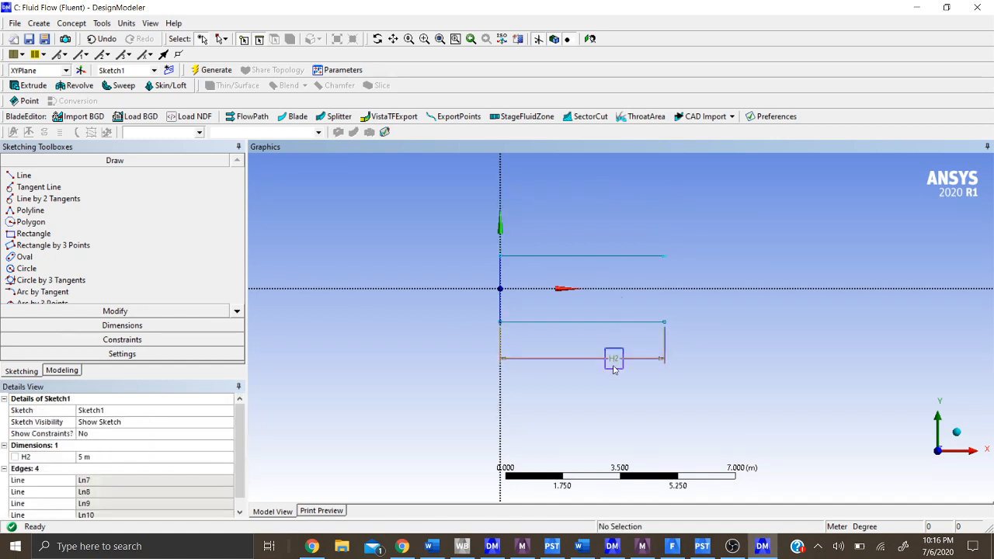
pyautogui.click(614, 359)
pyautogui.press('Delete')
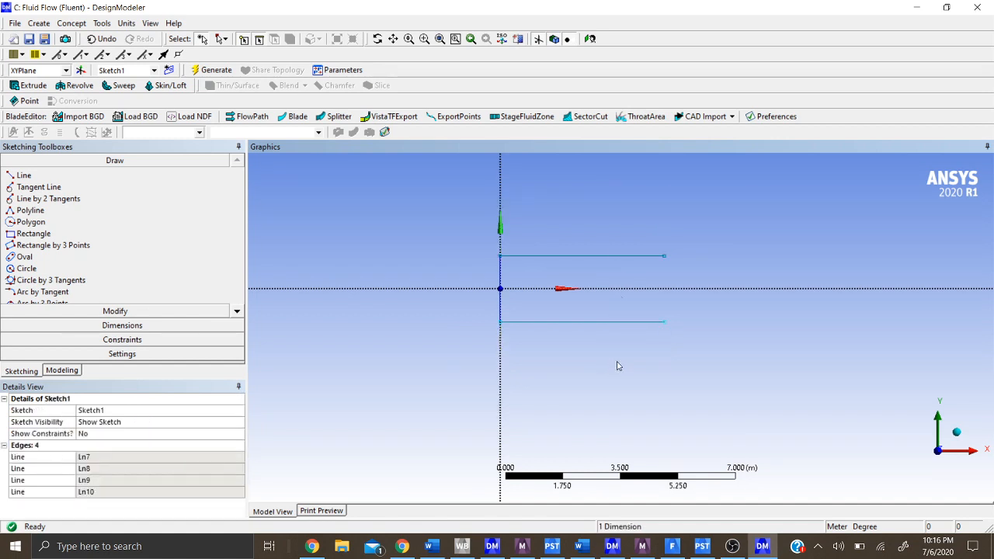
# - Draw outward-flaring diagonal lines from the left ends of the upper and lower horizontals, about 4.7 m and 4.9 m long
pyautogui.click(23, 175)
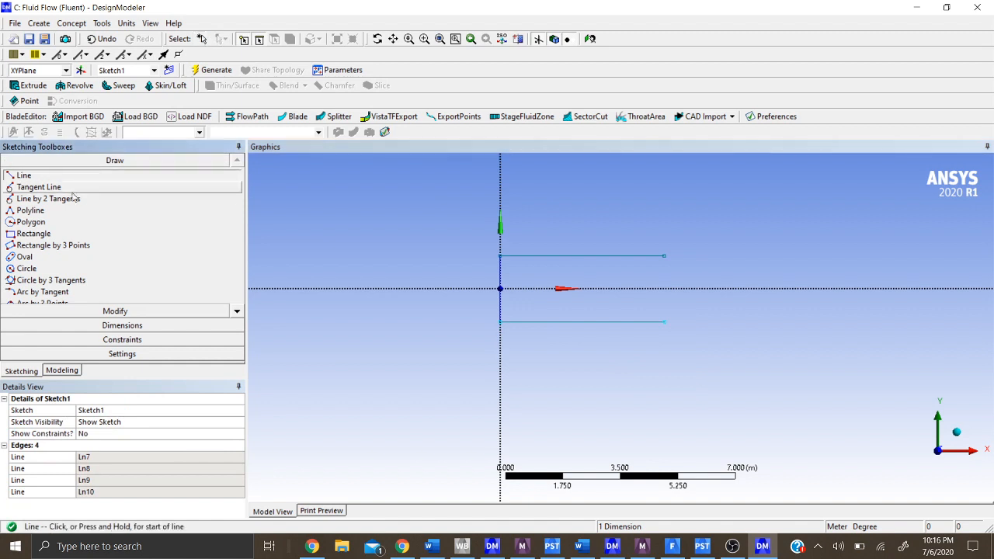
pyautogui.click(501, 255)
pyautogui.click(363, 183)
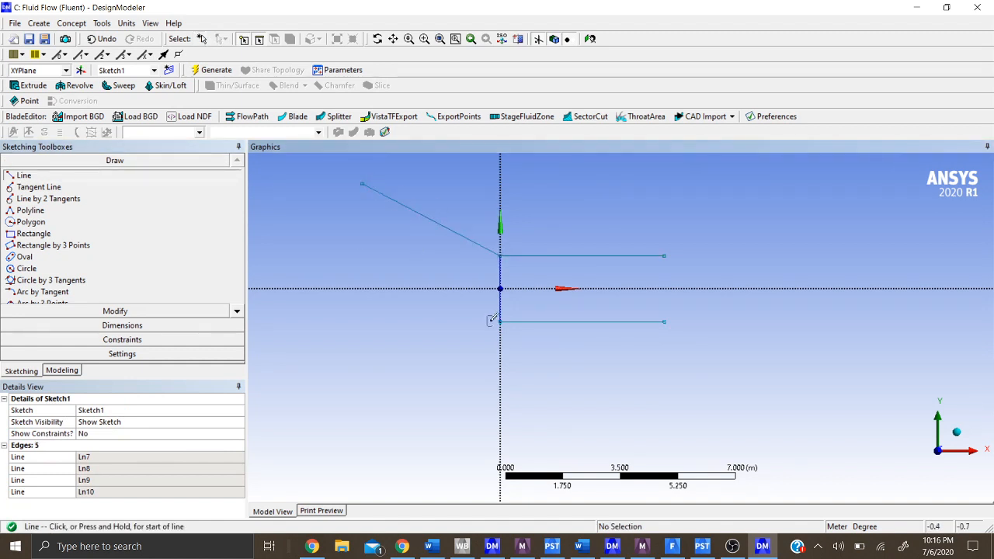
pyautogui.click(501, 320)
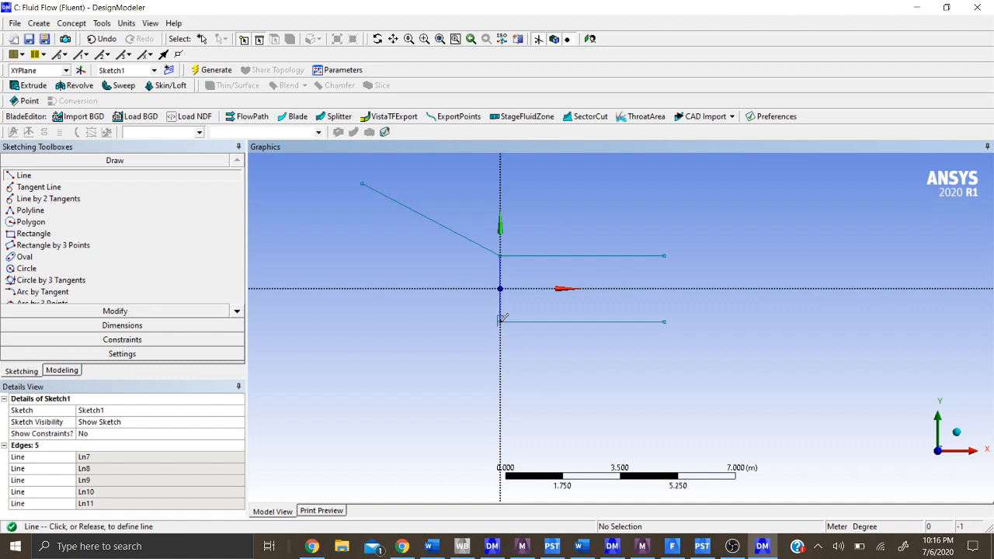
pyautogui.click(353, 388)
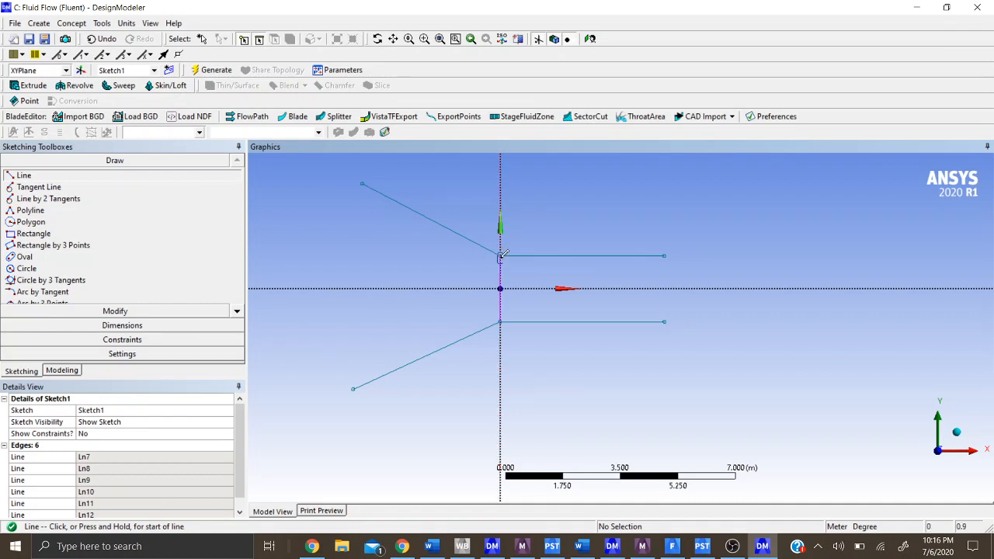
# - Draw horizontal lines about 4 m long leftward from the left ends of the upper and lower horizontals
pyautogui.click(501, 255)
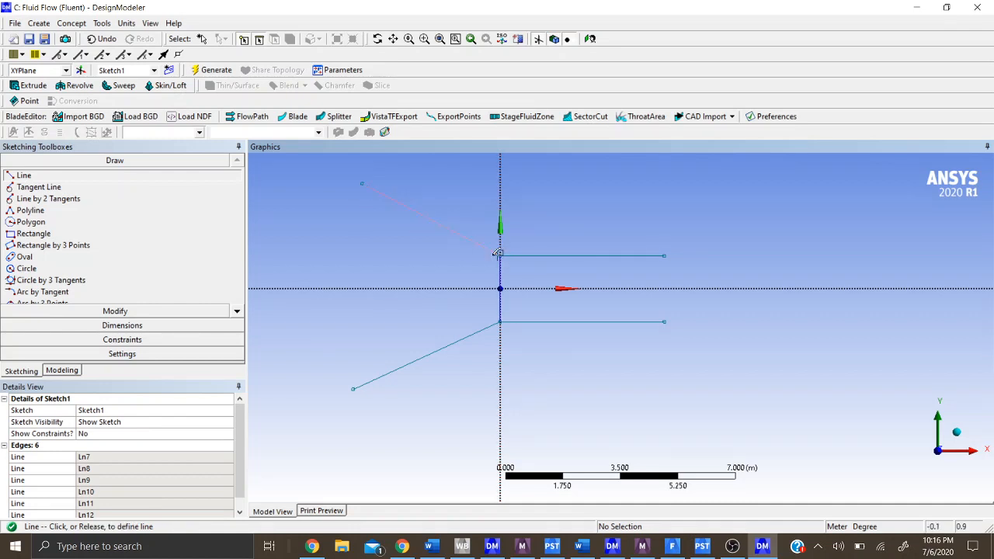
pyautogui.click(358, 255)
pyautogui.click(500, 320)
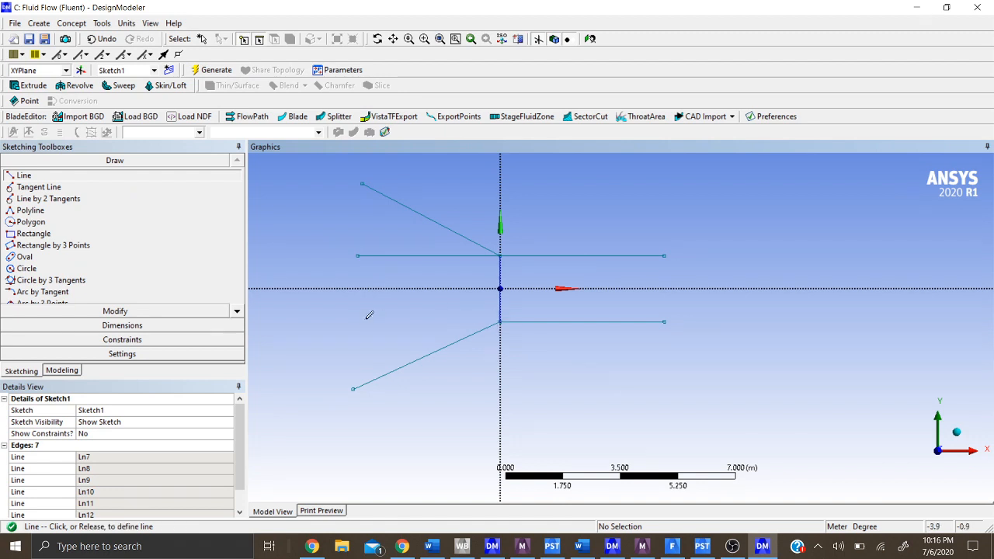
pyautogui.click(370, 295)
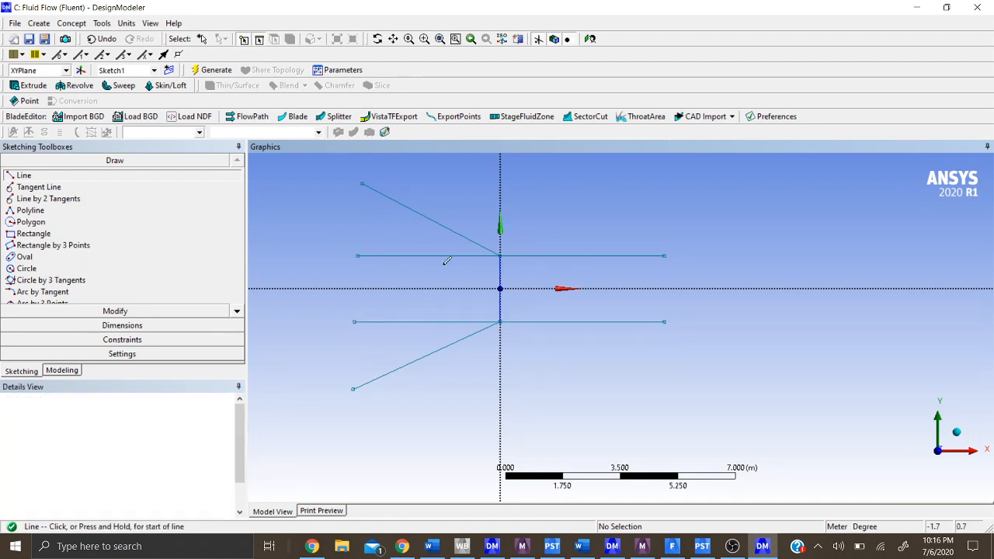
# - From the upper horizontal's right end, draw a short horizontal line rightward and an upward-sloping diagonal about 2.1 m long
pyautogui.click(664, 256)
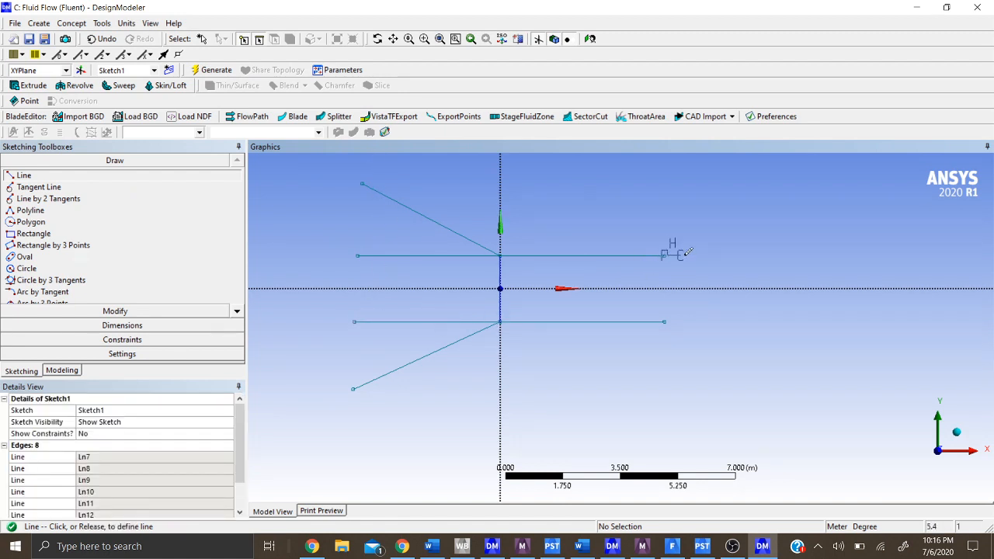
pyautogui.click(740, 255)
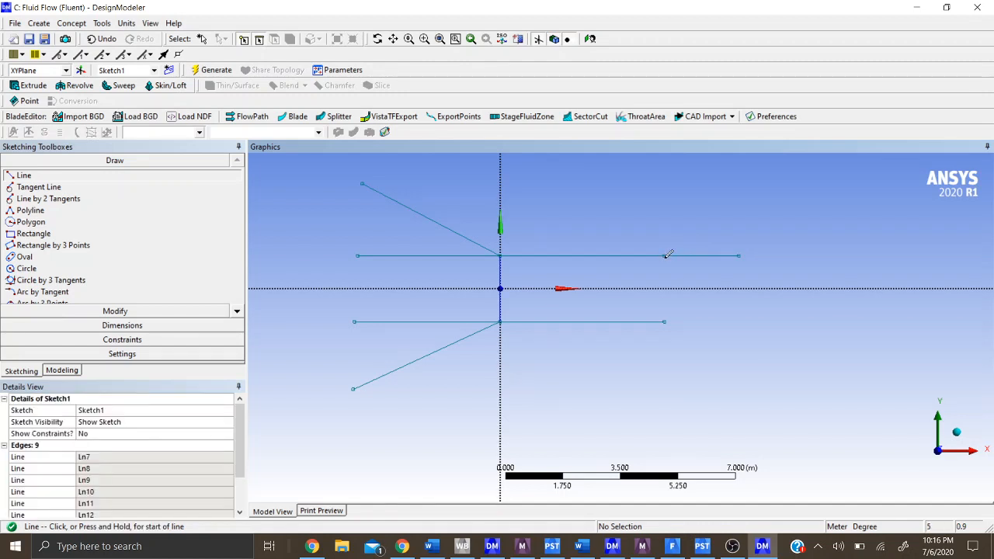
pyautogui.click(665, 255)
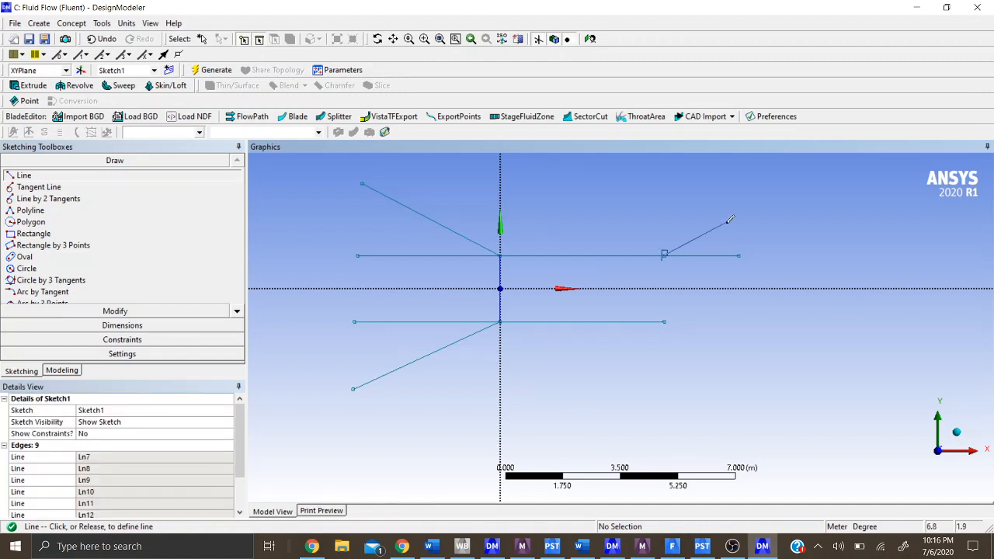
pyautogui.click(727, 223)
# - From the lower horizontal's right end, draw a short horizontal line rightward and a downward-sloping diagonal about 3 m long
pyautogui.click(663, 320)
pyautogui.click(742, 321)
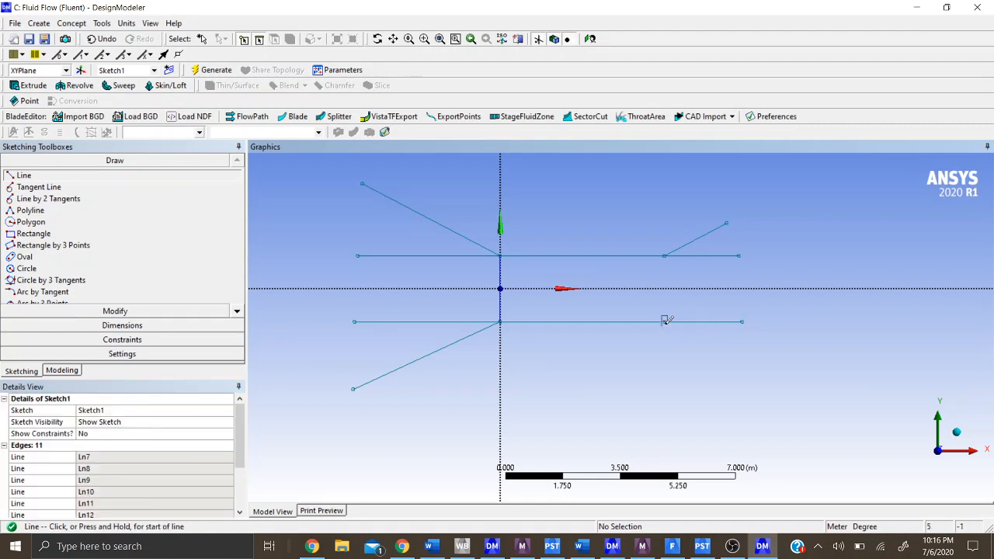
pyautogui.click(665, 320)
pyautogui.click(753, 360)
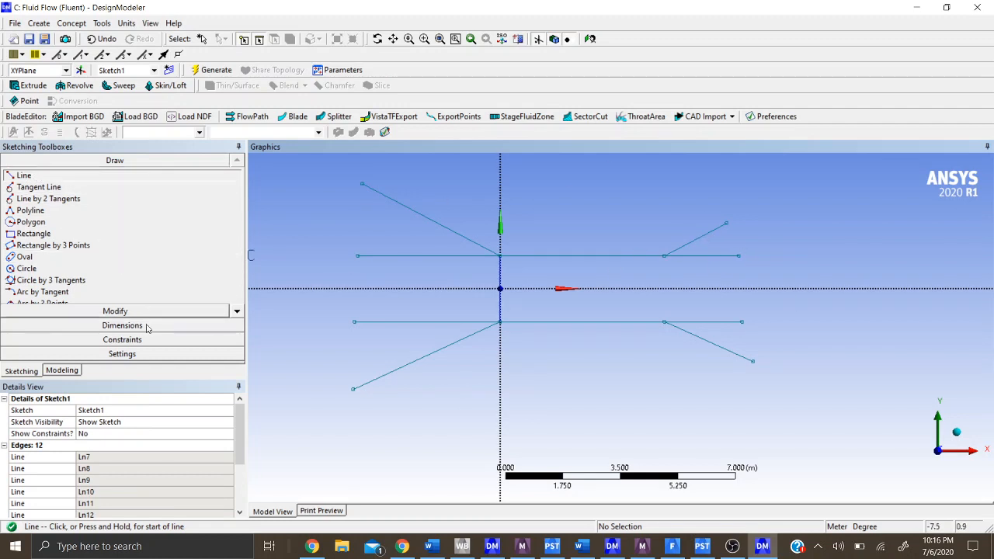
# - Dimension the lengths of all four diagonal lines
pyautogui.click(122, 325)
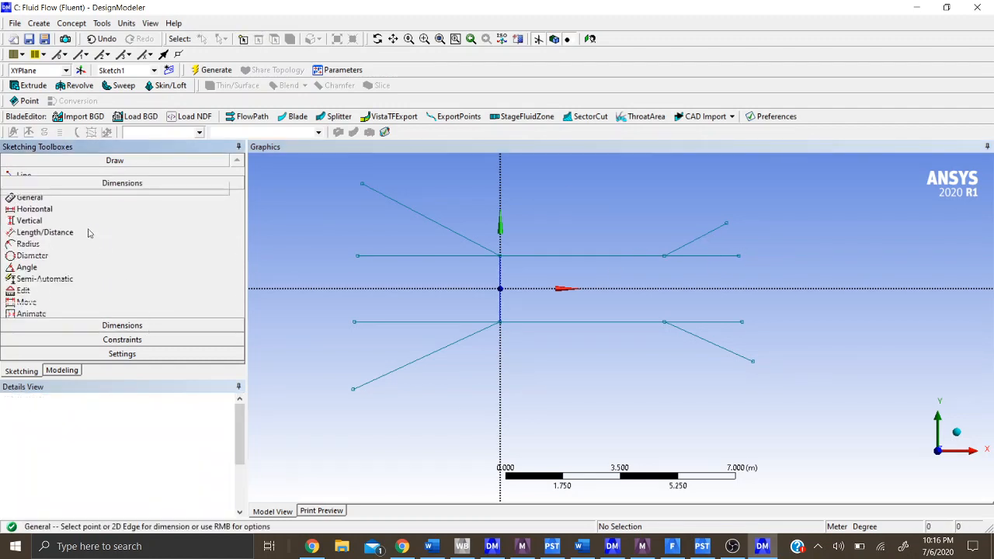
pyautogui.click(444, 227)
pyautogui.click(451, 204)
pyautogui.click(423, 358)
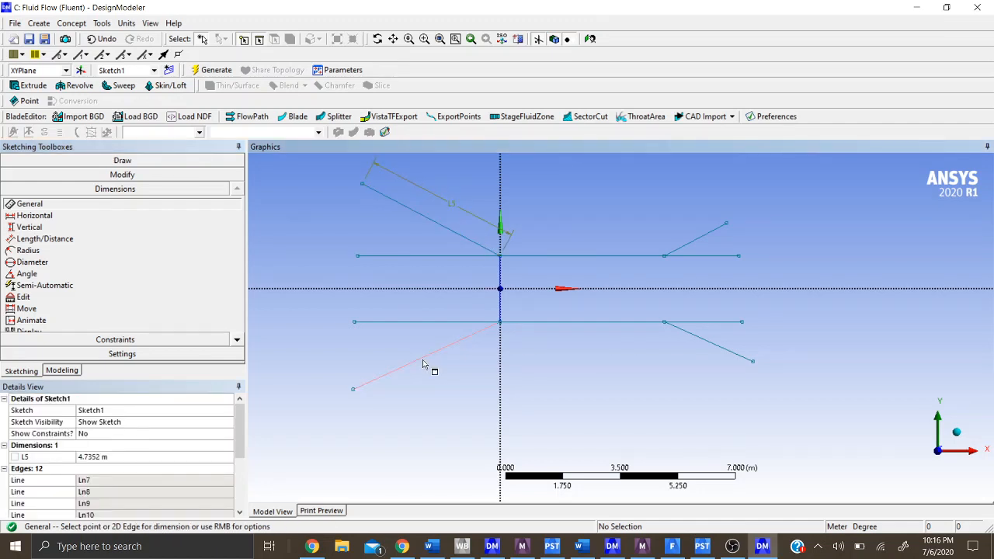
pyautogui.click(451, 388)
pyautogui.click(718, 227)
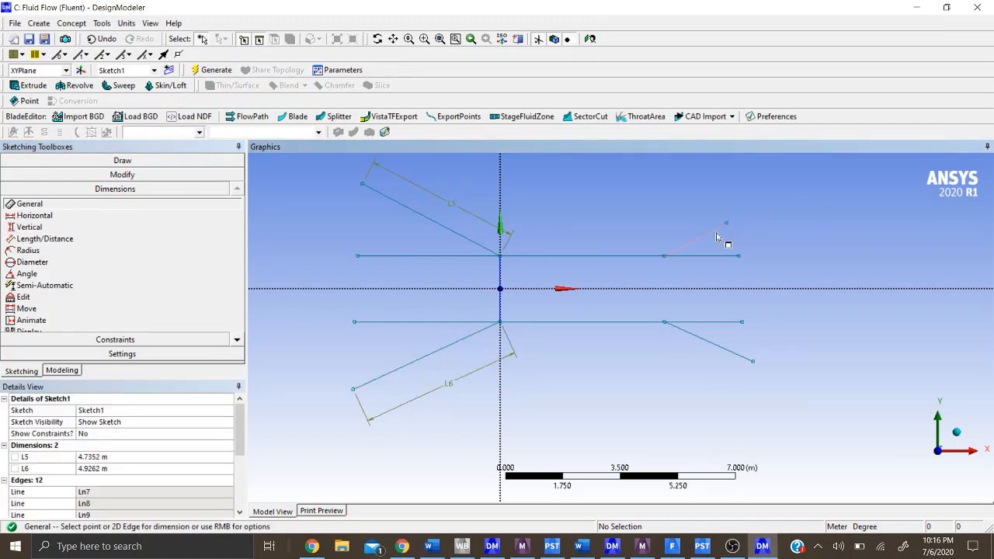
pyautogui.click(682, 204)
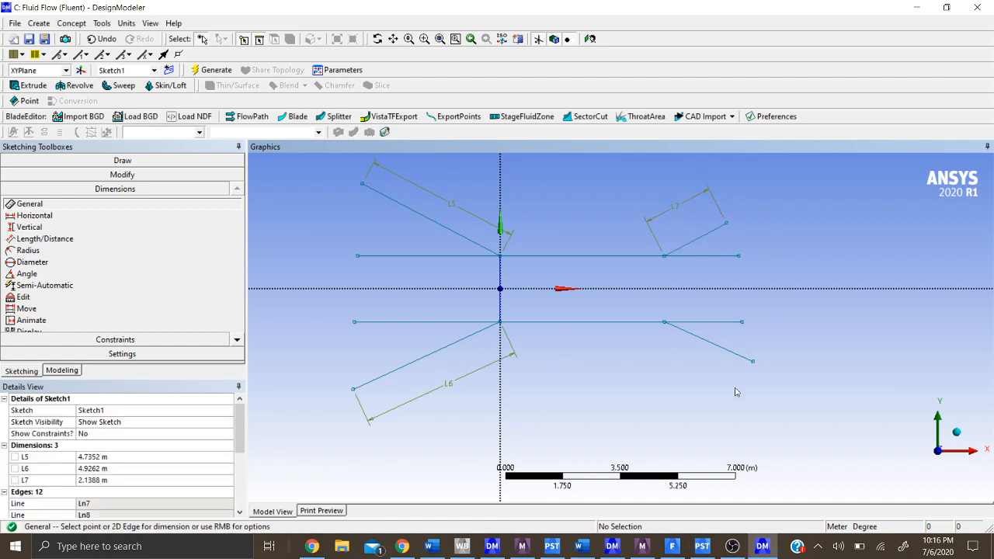
pyautogui.click(715, 347)
pyautogui.click(689, 381)
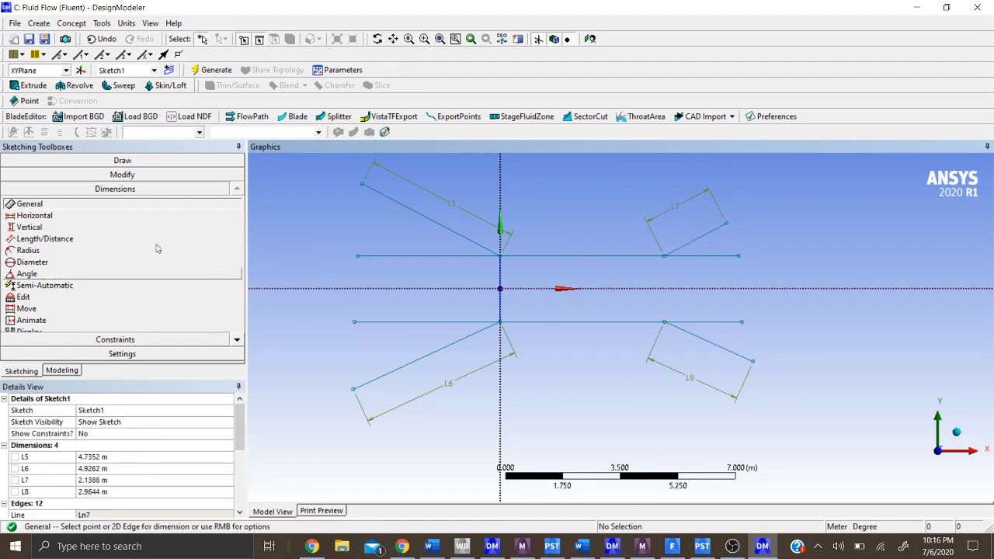
# - Add angle dimensions between the horizontal and diagonal lines at the upper and lower left corners
pyautogui.click(85, 277)
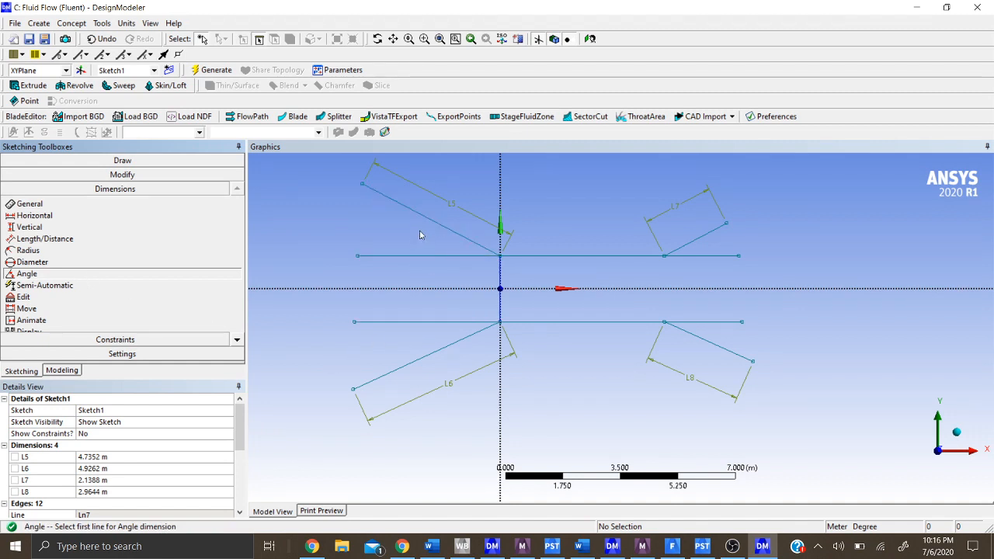
pyautogui.click(432, 261)
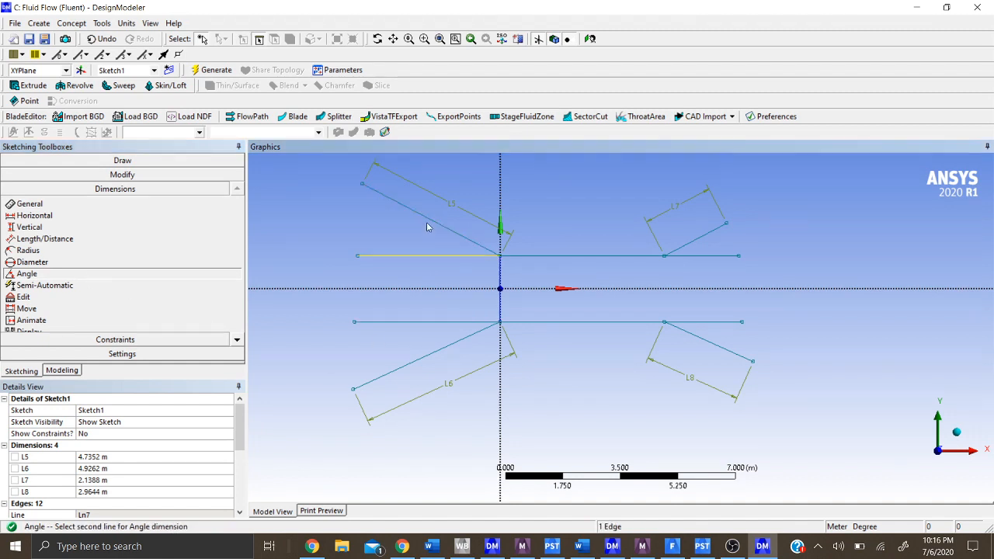
pyautogui.click(438, 230)
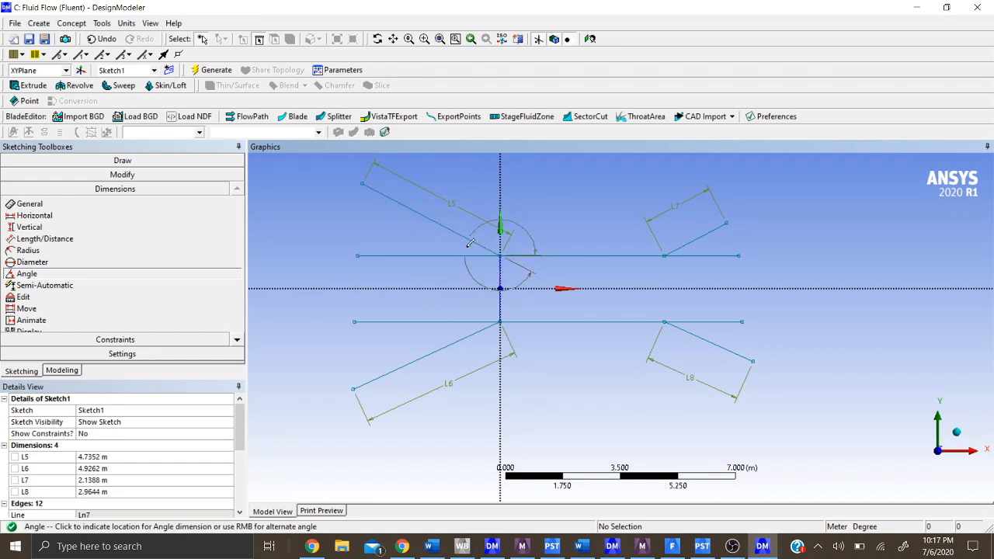
pyautogui.click(534, 268)
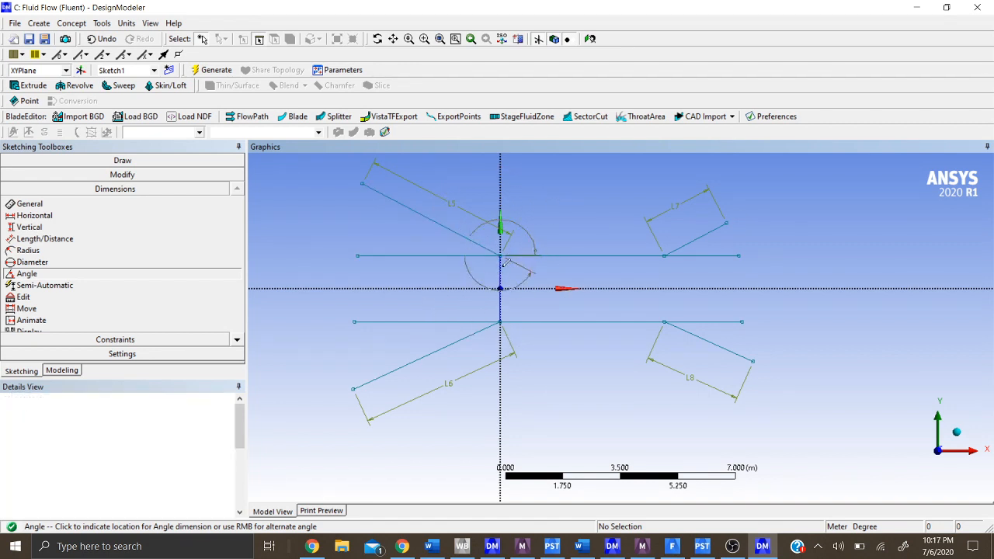
pyautogui.click(471, 323)
pyautogui.click(465, 334)
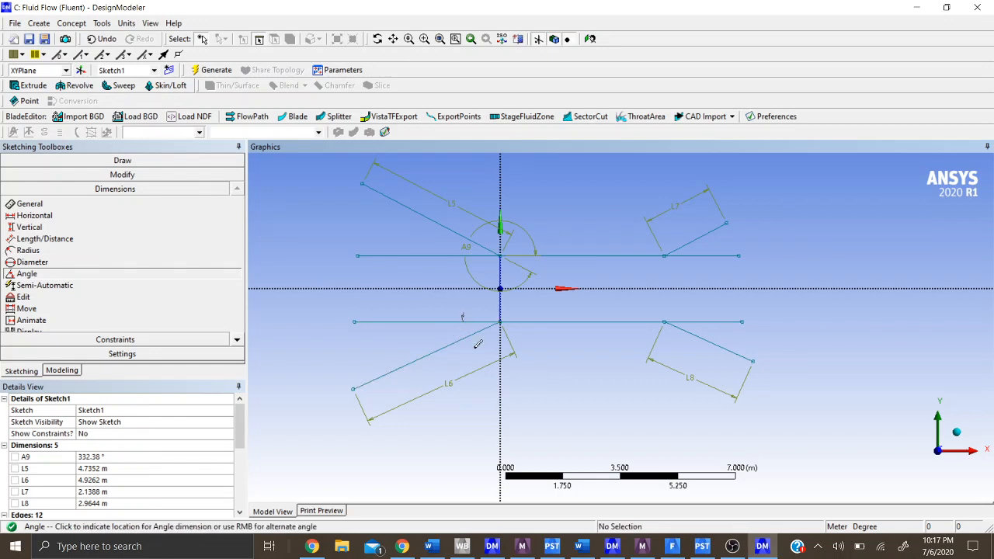
pyautogui.click(553, 339)
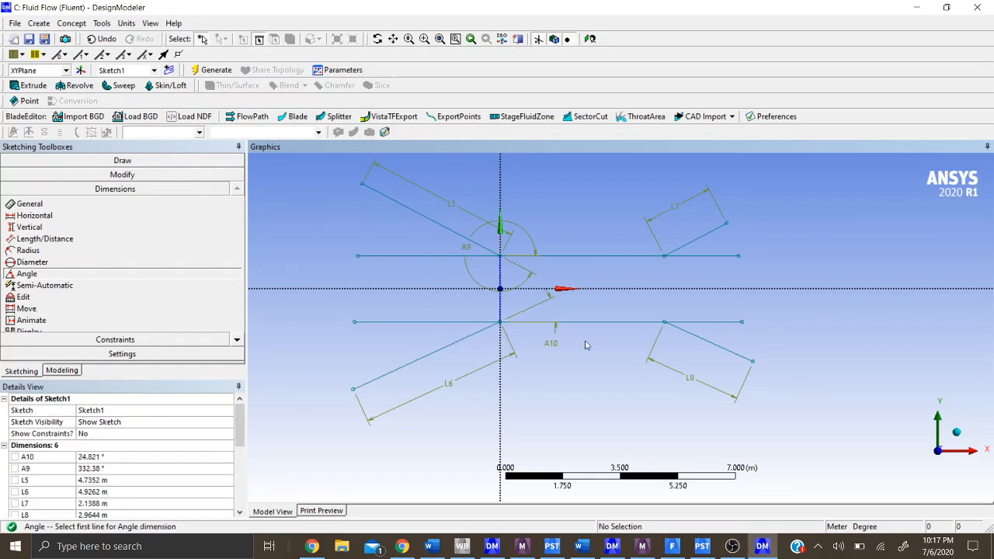
# - Add angle dimensions between the horizontal and diagonal lines at the upper and lower right corners of the straight section
pyautogui.click(689, 244)
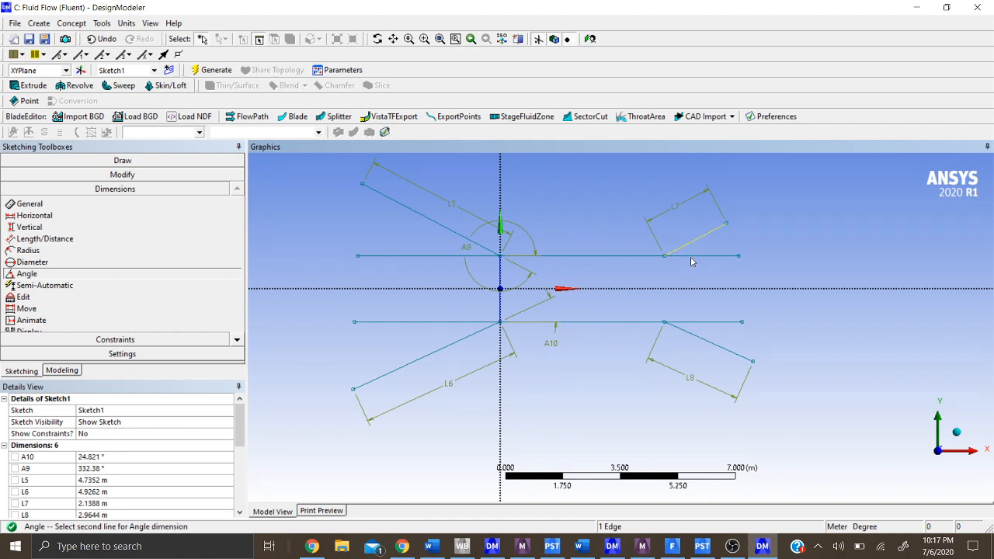
pyautogui.click(693, 256)
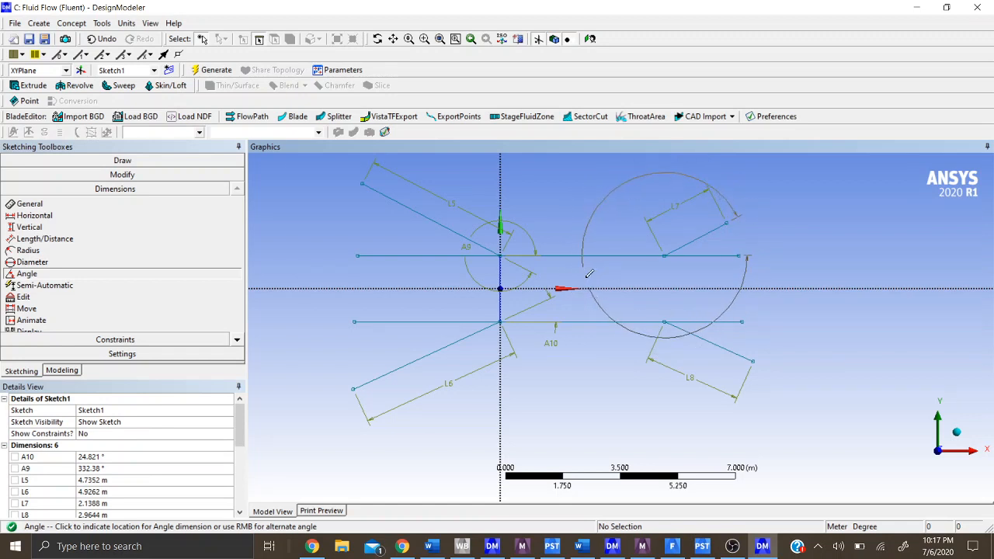
pyautogui.click(589, 274)
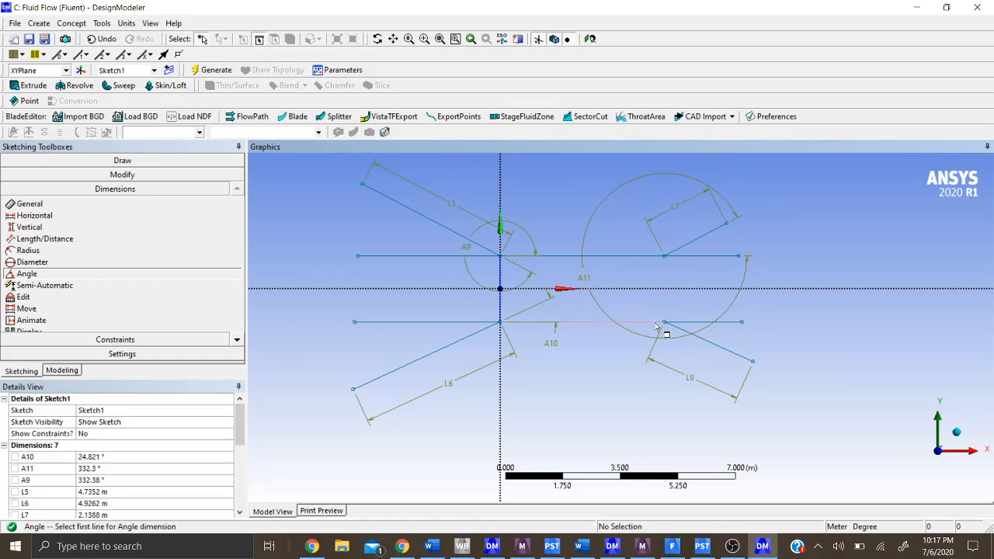
pyautogui.click(727, 323)
pyautogui.click(725, 350)
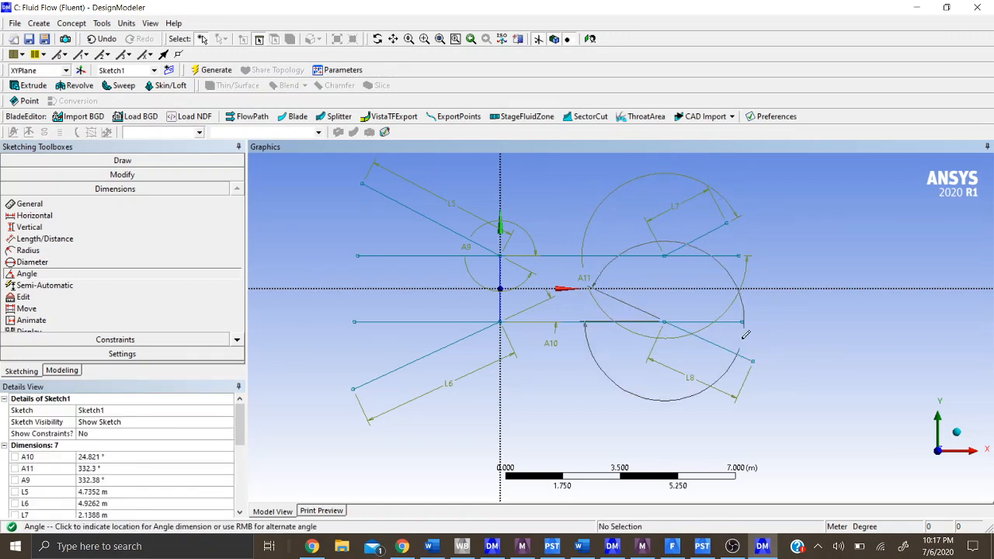
pyautogui.click(726, 340)
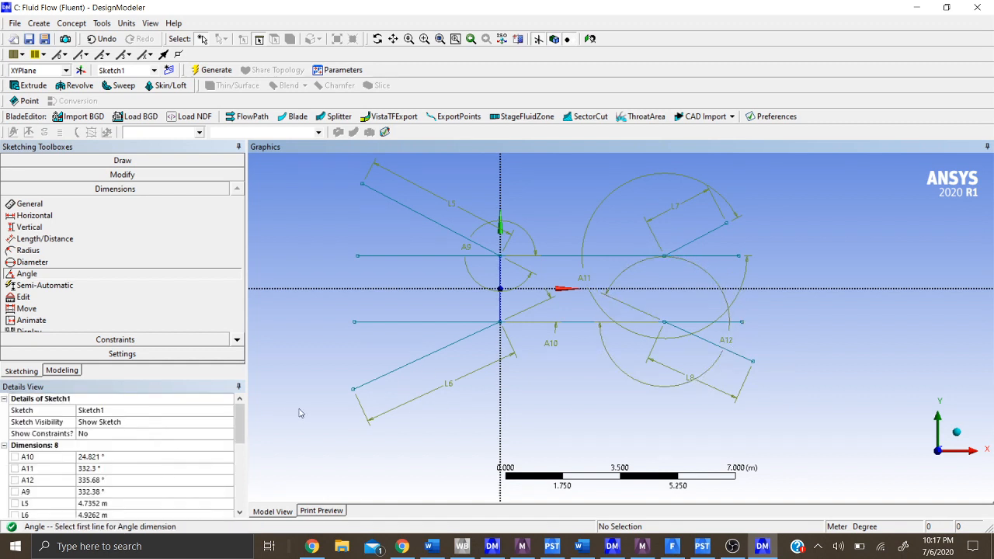
# - Set the lengths of the upper and lower left diagonal lines to 4 m each
pyautogui.scroll(-2, 240, 421)
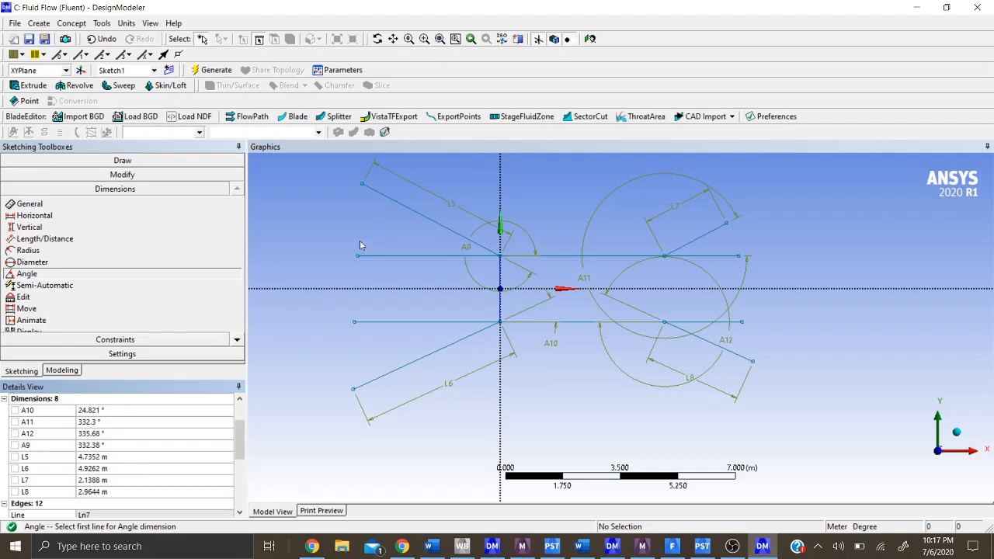
pyautogui.click(105, 458)
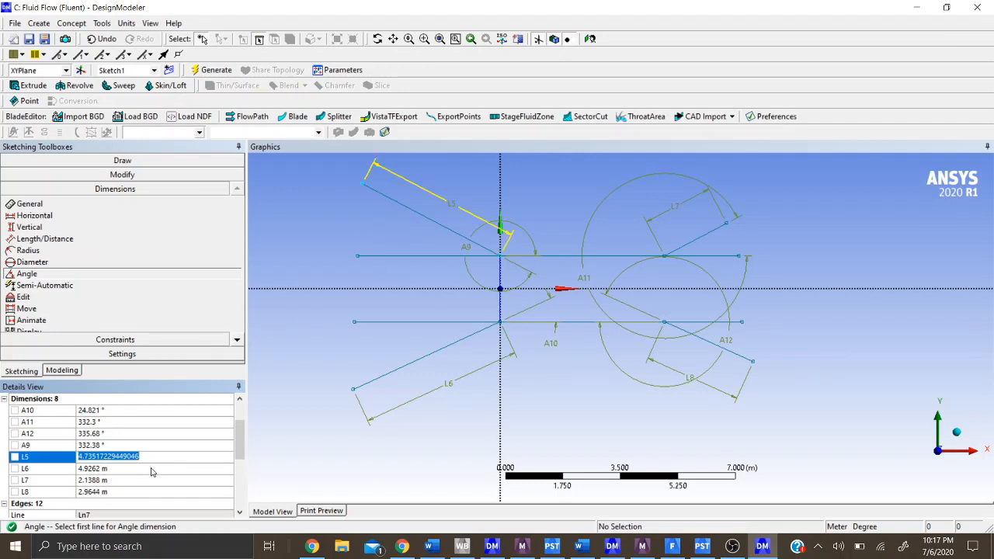
pyautogui.write('4')
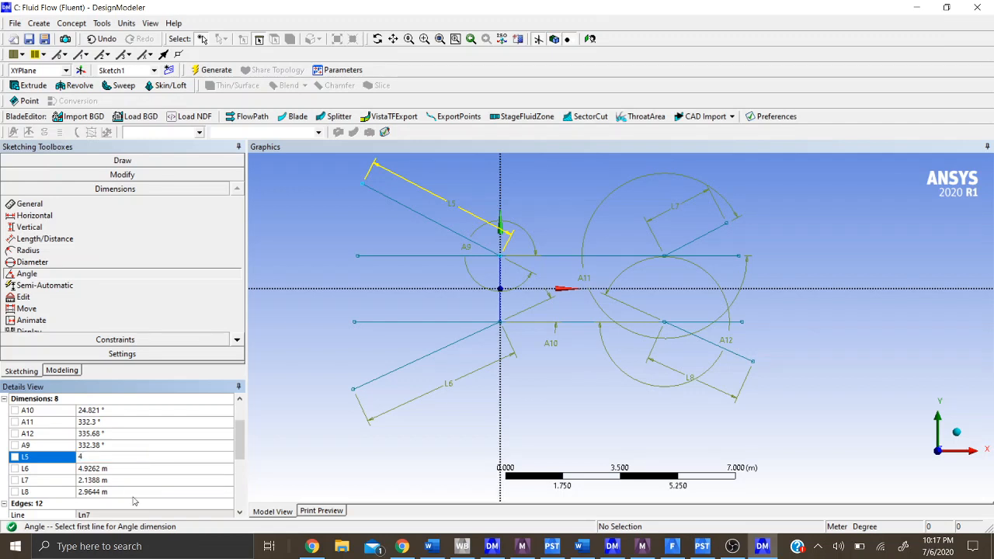
pyautogui.click(126, 470)
pyautogui.write('4')
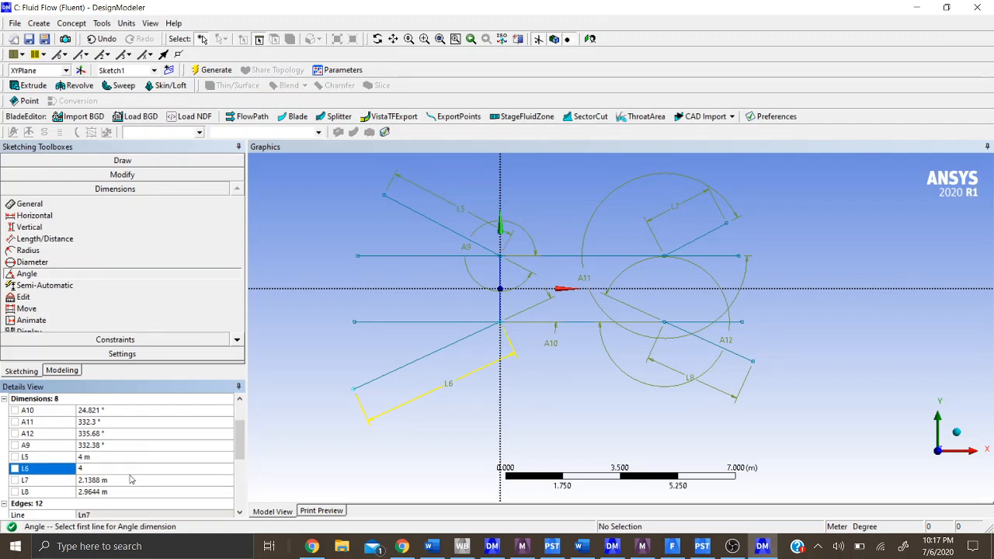
pyautogui.press('Return')
# - Set the lengths of the upper and lower right diagonal lines to 5 m each
pyautogui.click(120, 483)
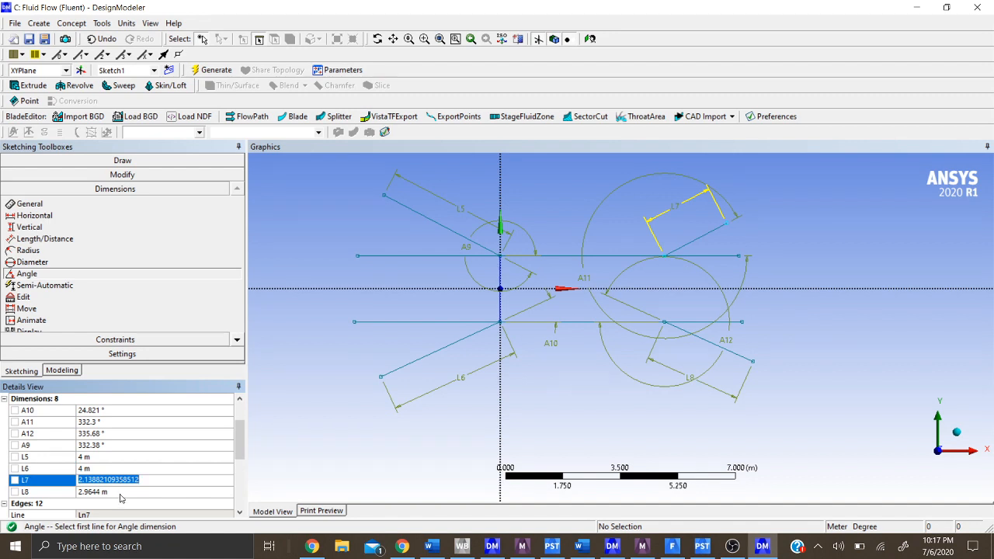
pyautogui.click(121, 492)
pyautogui.click(118, 484)
pyautogui.write('5')
pyautogui.click(121, 491)
pyautogui.write('5')
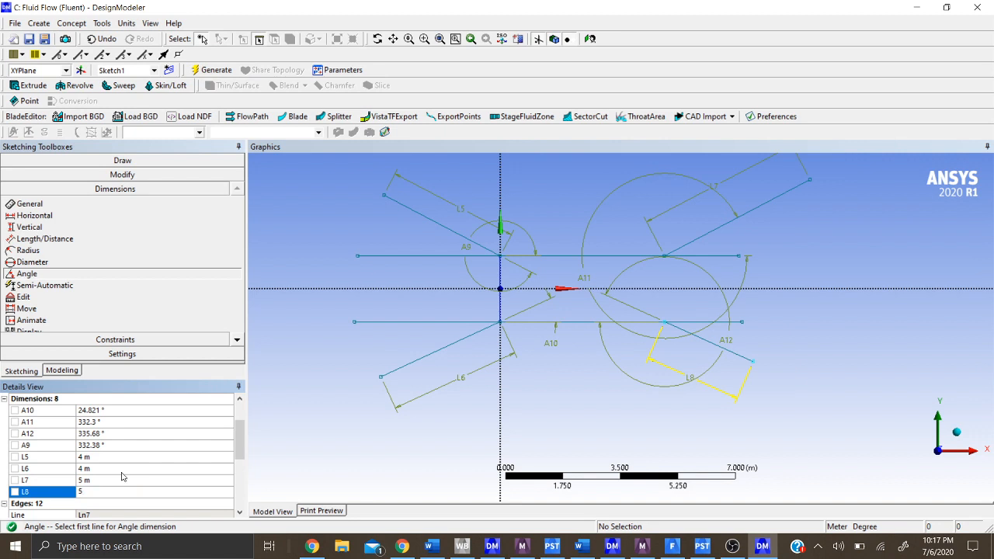
# - Set the upper left corner's angle dimension to 330° and the lower left corner's to 30°
pyautogui.click(122, 447)
pyautogui.click(117, 400)
pyautogui.click(115, 411)
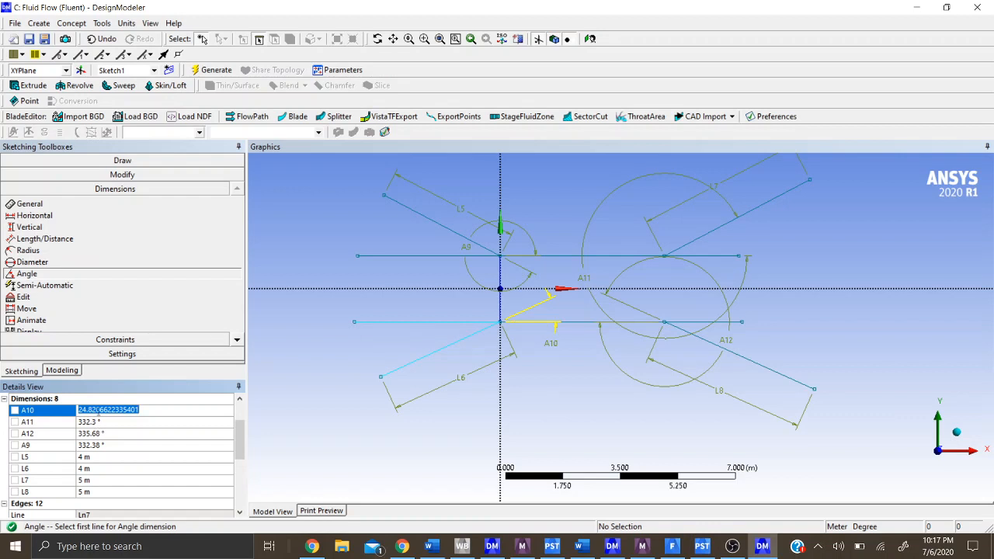
pyautogui.scroll(2, 118, 428)
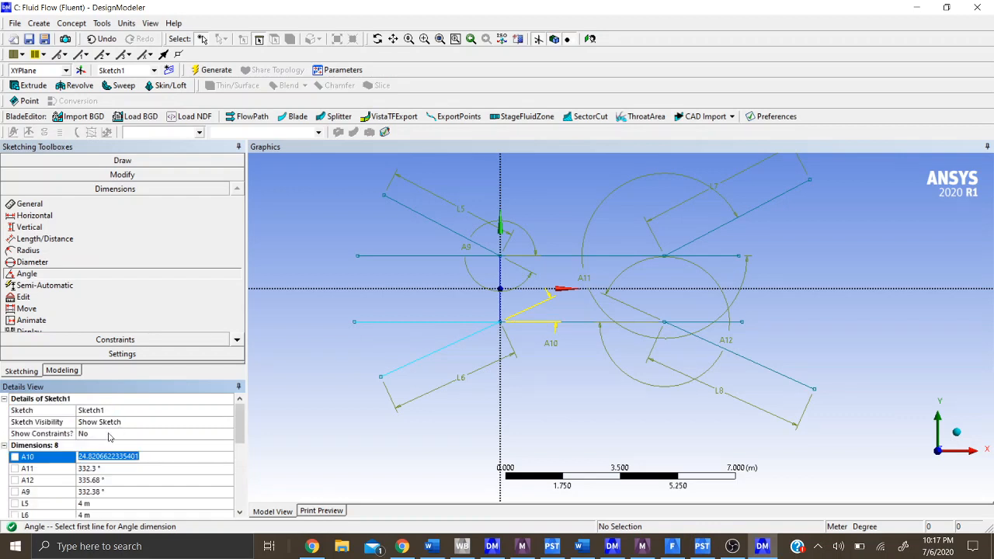
pyautogui.click(105, 492)
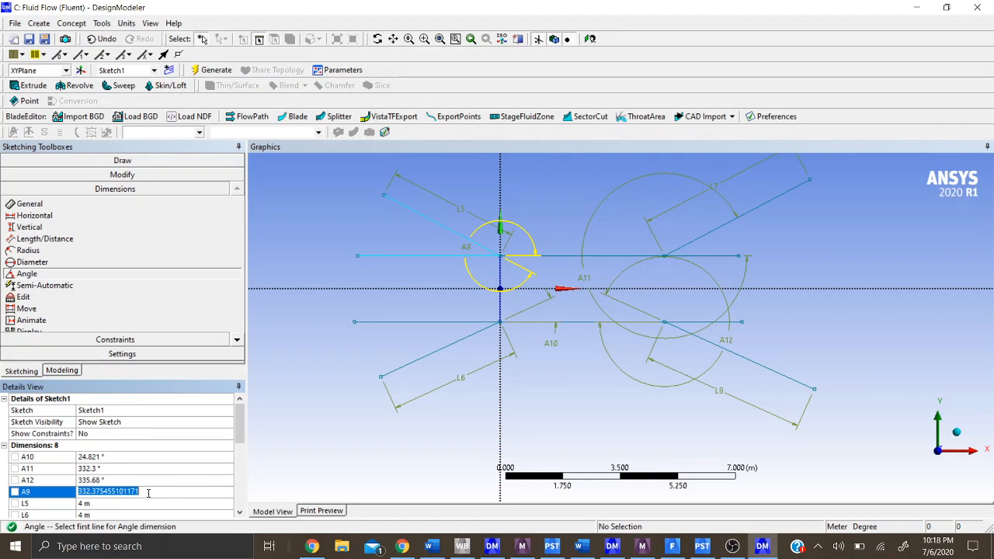
pyautogui.write('33')
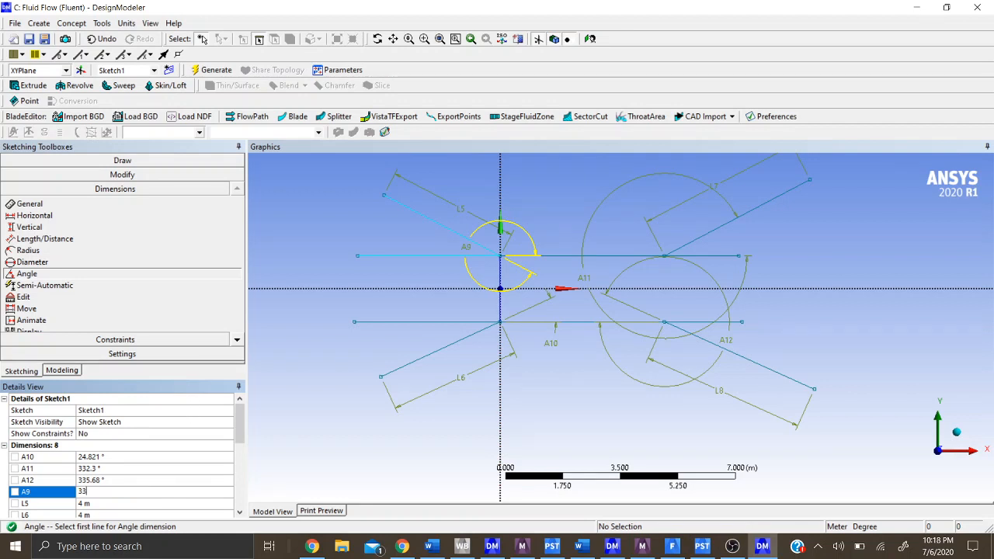
pyautogui.write('0')
pyautogui.press('Return')
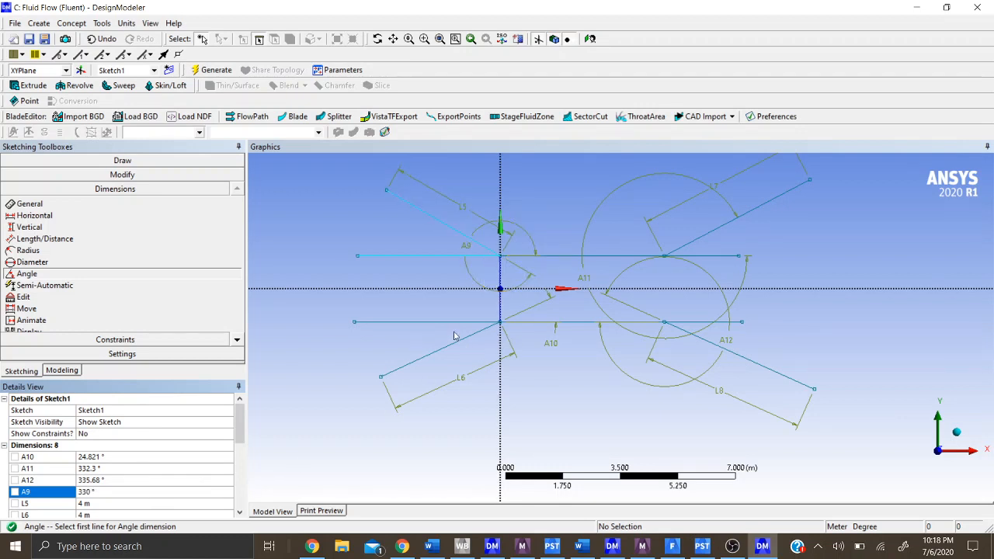
pyautogui.click(106, 457)
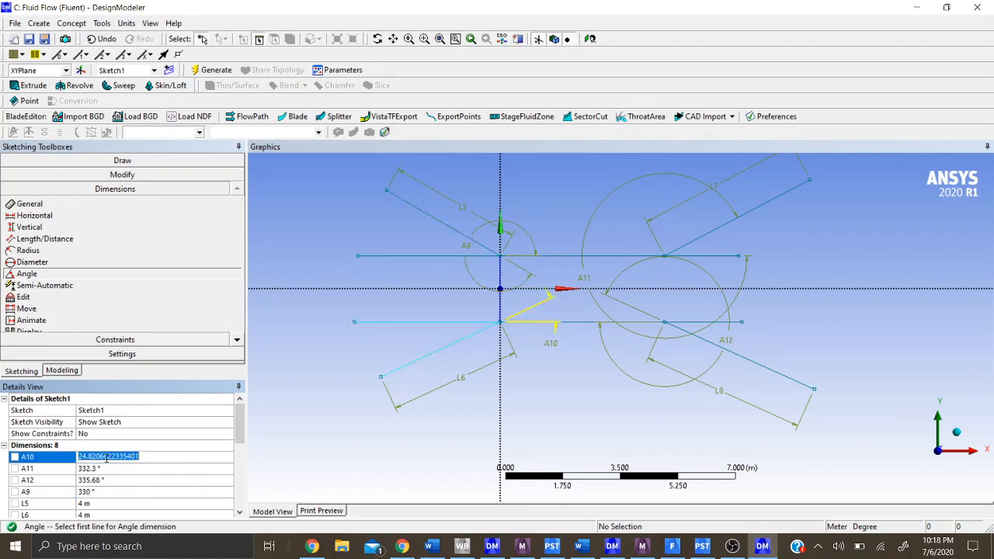
pyautogui.write('30')
pyautogui.press('Return')
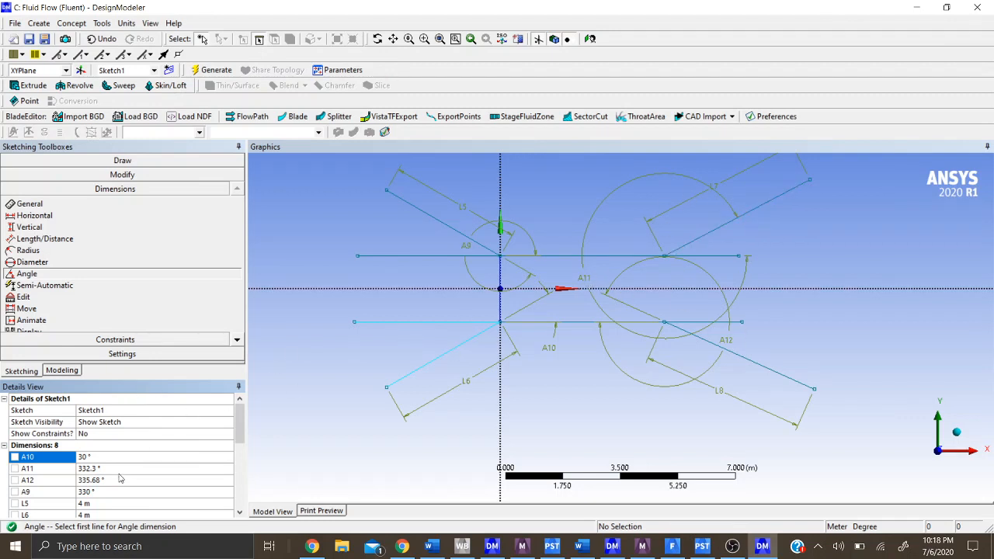
# - Set the angle dimensions at the upper and lower right corners to 340° each
pyautogui.click(115, 469)
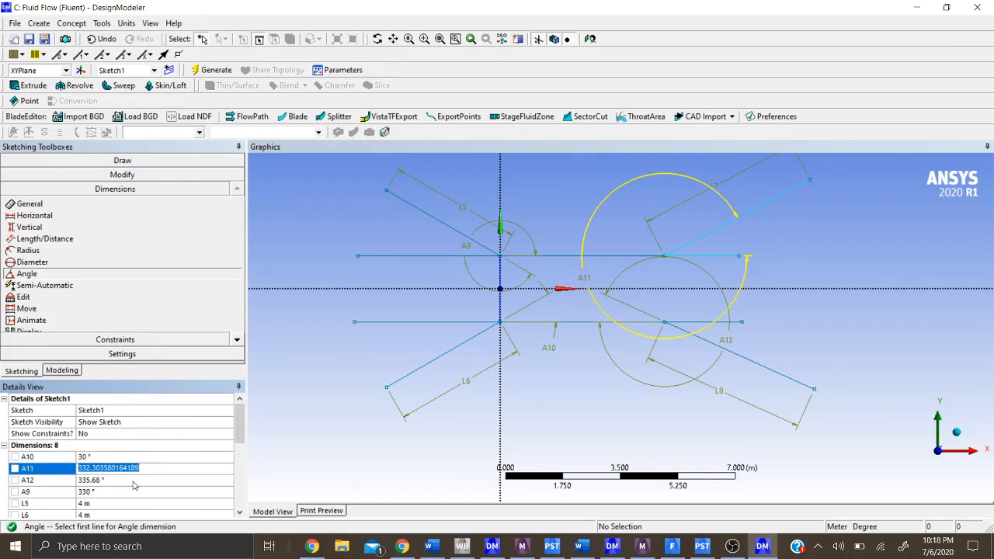
pyautogui.write('340')
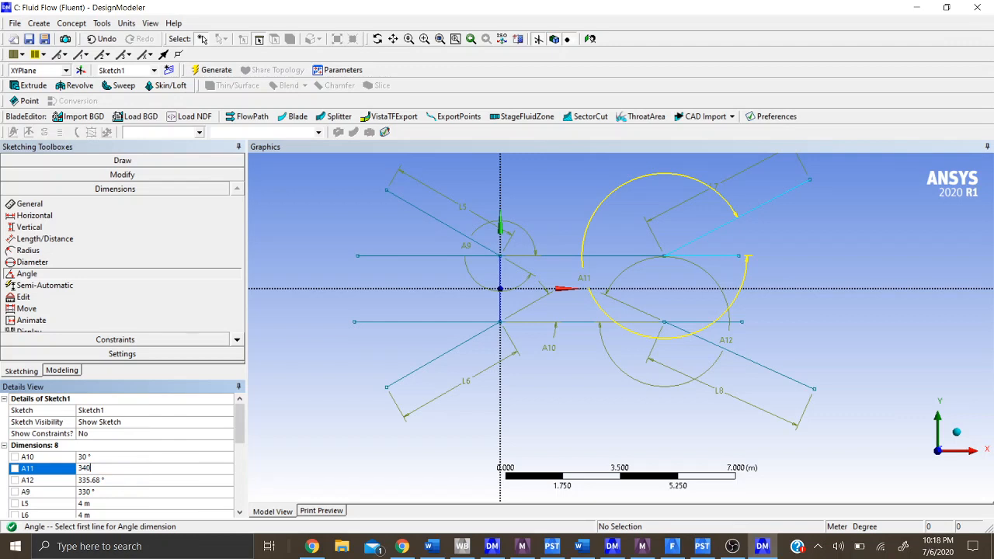
pyautogui.click(146, 481)
pyautogui.write('3')
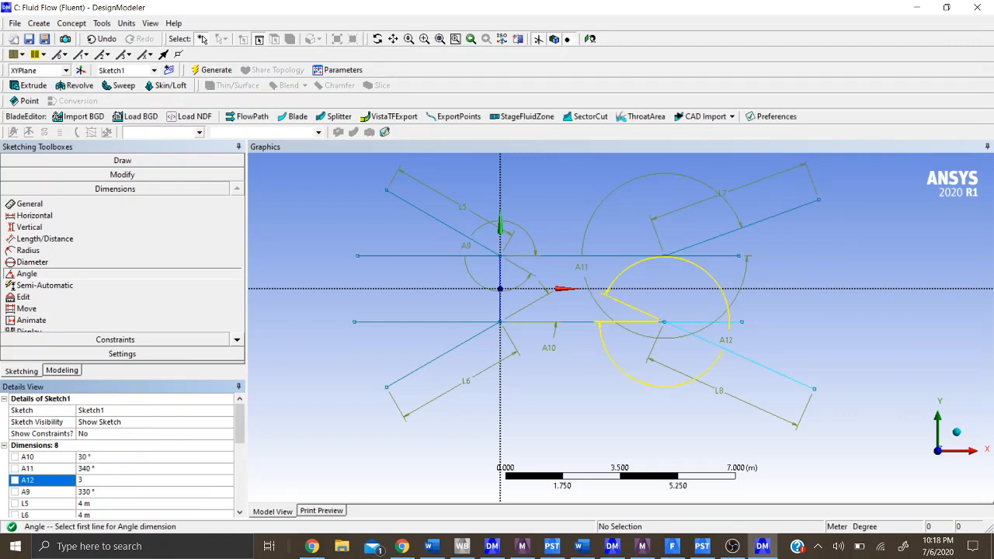
pyautogui.write('40')
pyautogui.press('Return')
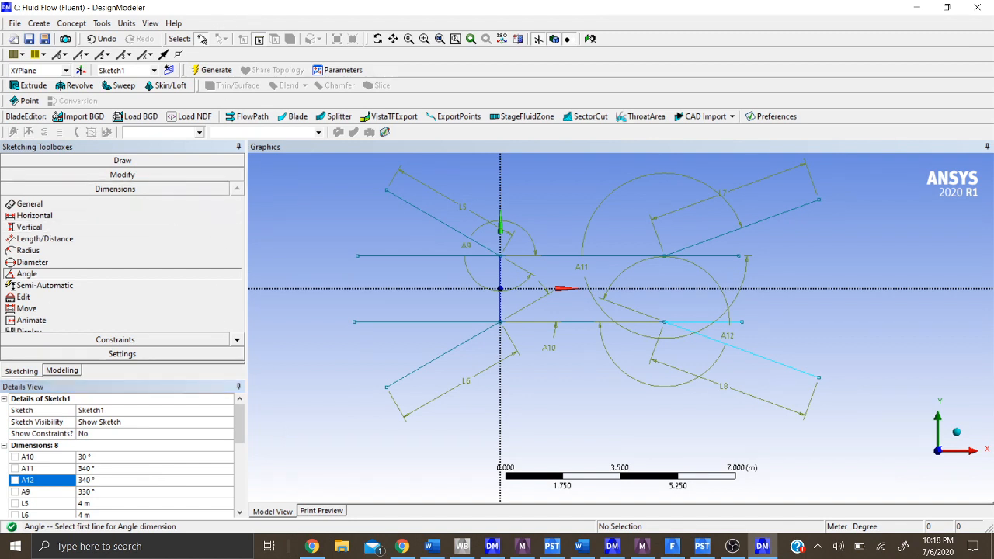
# - Delete the length and angle dimensions of both left diagonal lines from the sketch
pyautogui.click(202, 39)
pyautogui.click(458, 214)
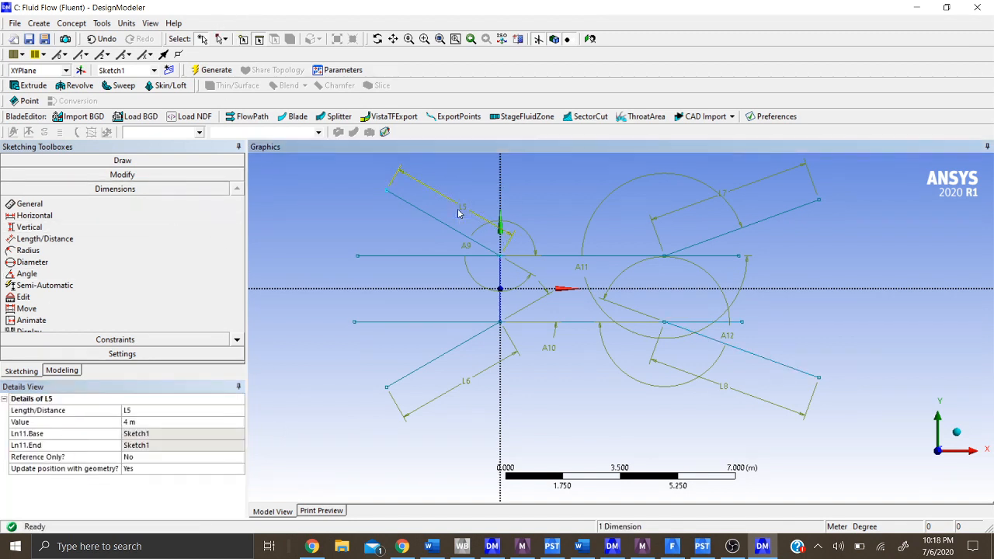
pyautogui.press('Delete')
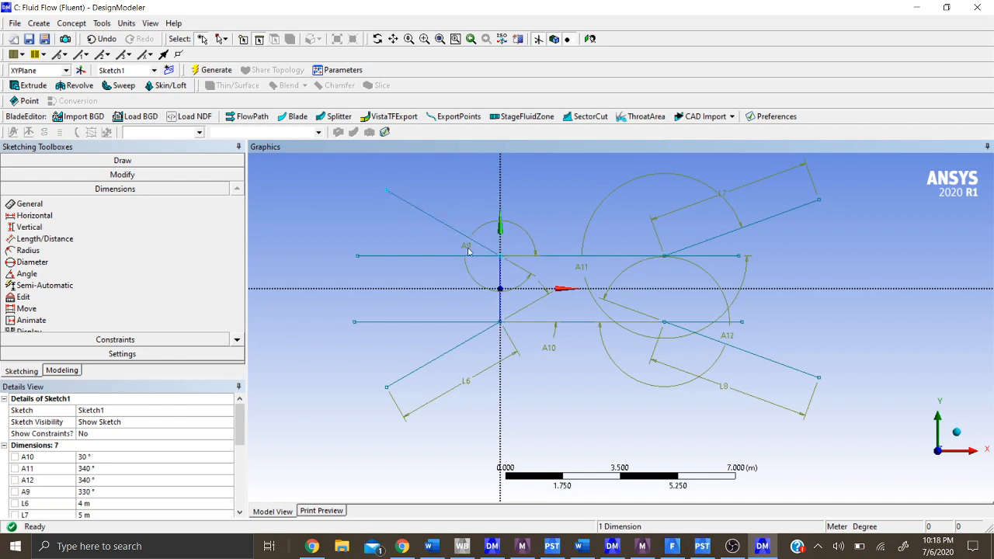
pyautogui.click(466, 249)
pyautogui.press('Delete')
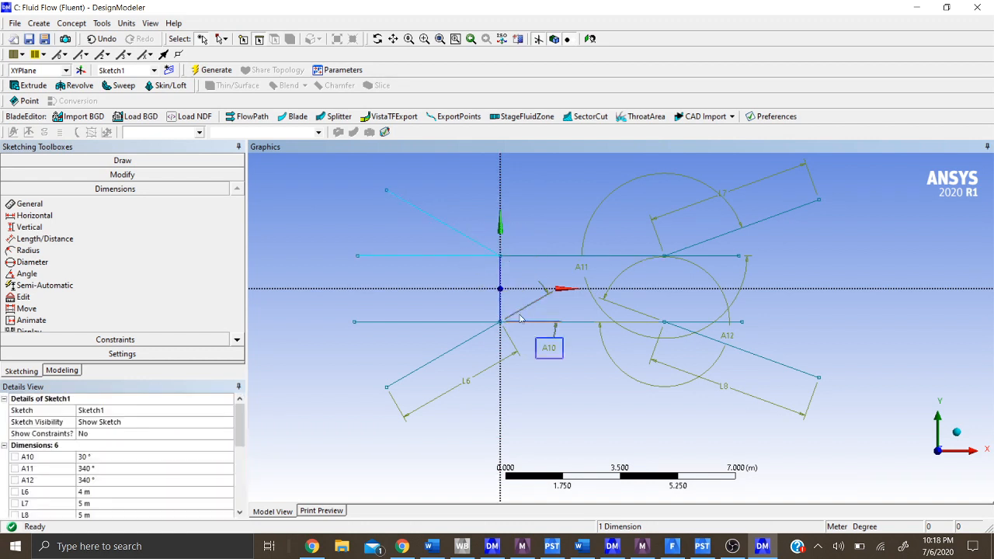
pyautogui.click(468, 381)
pyautogui.press('Delete')
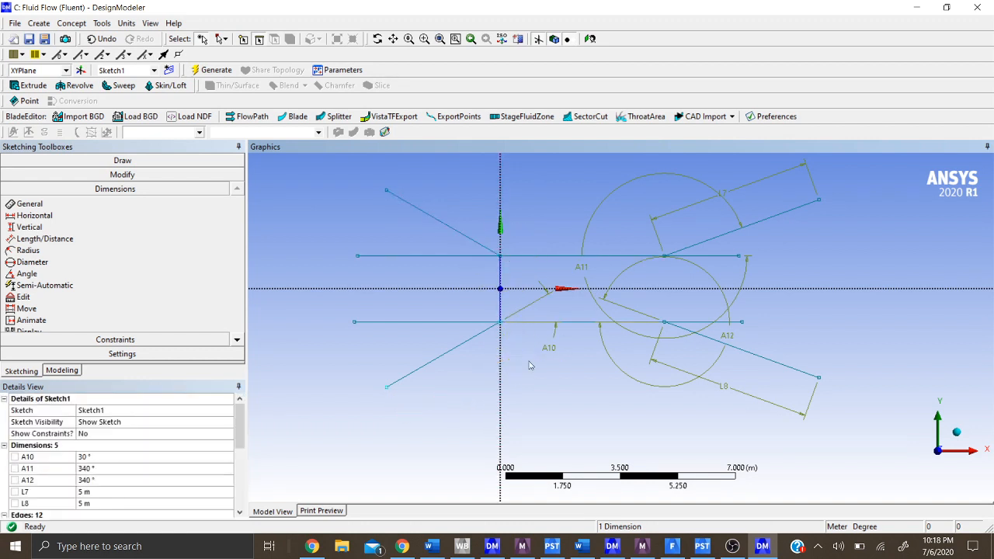
pyautogui.click(549, 347)
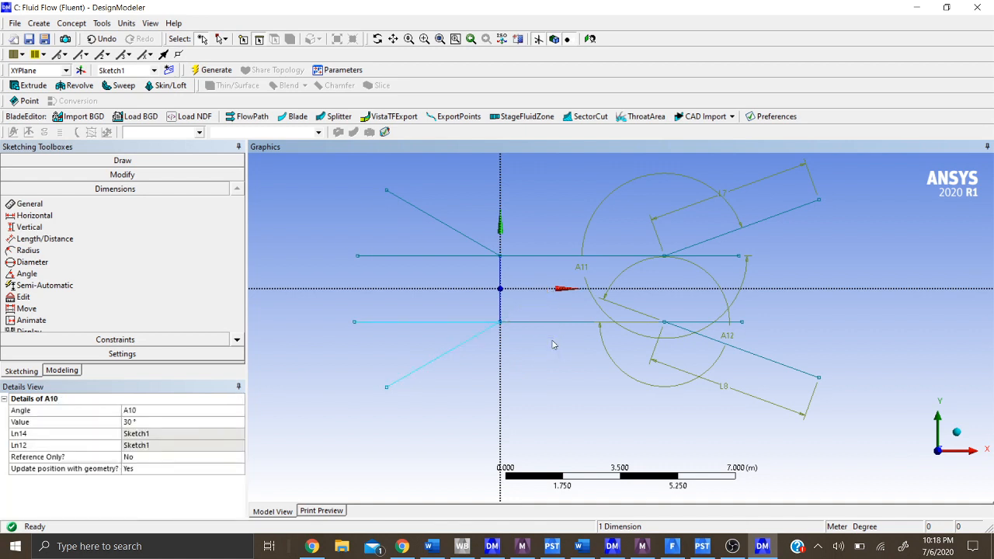
pyautogui.press('Delete')
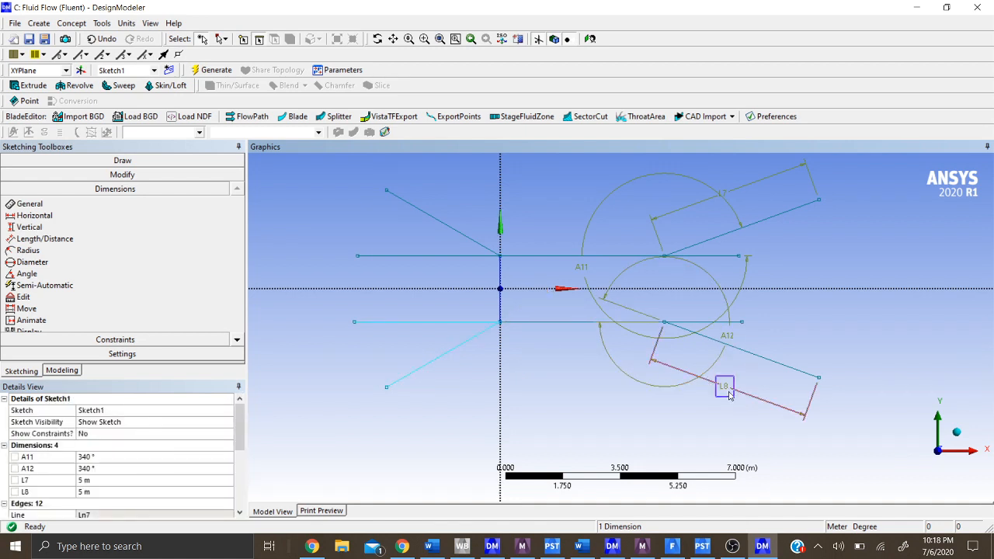
# - Delete the length and angle dimensions of both right diagonal lines from the sketch
pyautogui.click(729, 395)
pyautogui.press('Delete')
pyautogui.click(722, 194)
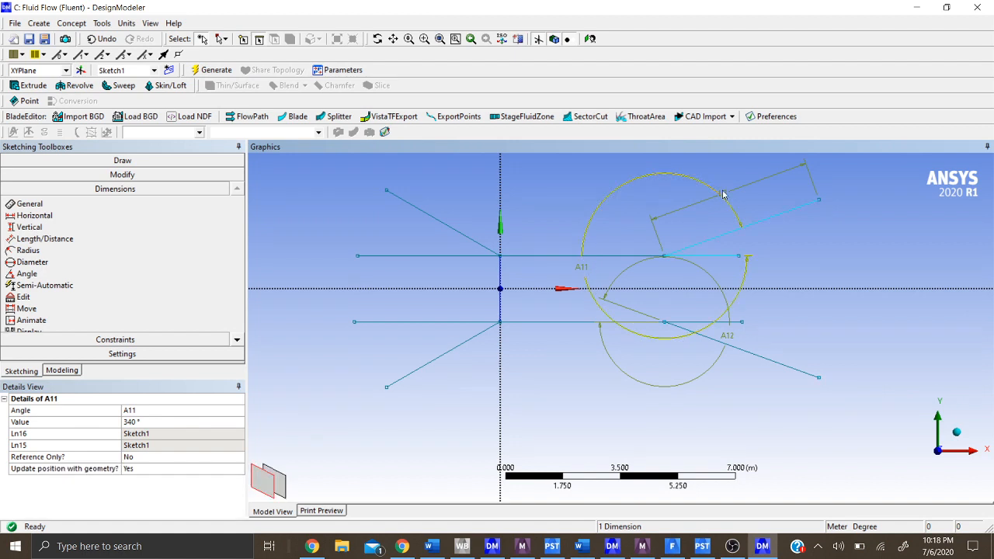
pyautogui.keyDown('ctrl'); pyautogui.click(728, 198); pyautogui.keyUp('ctrl')
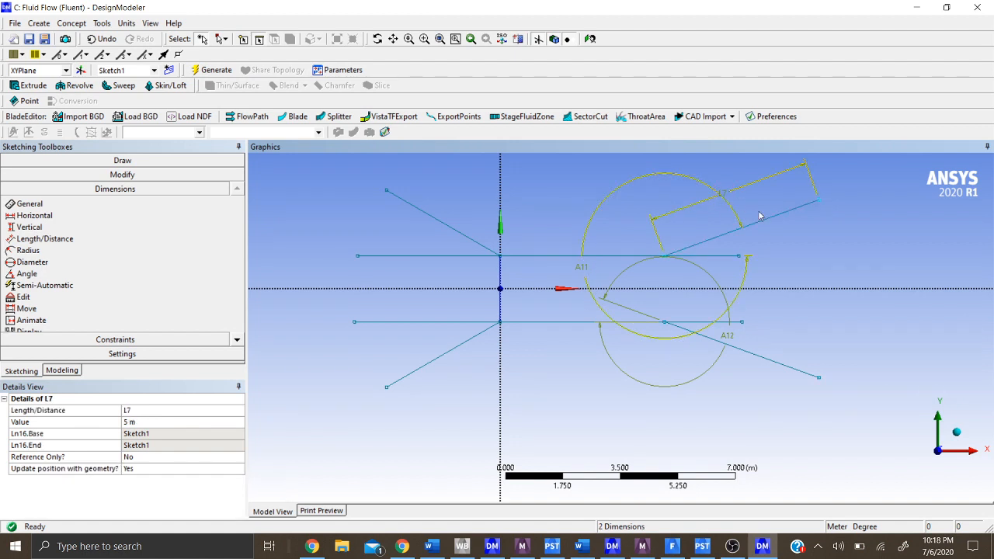
pyautogui.press('Delete')
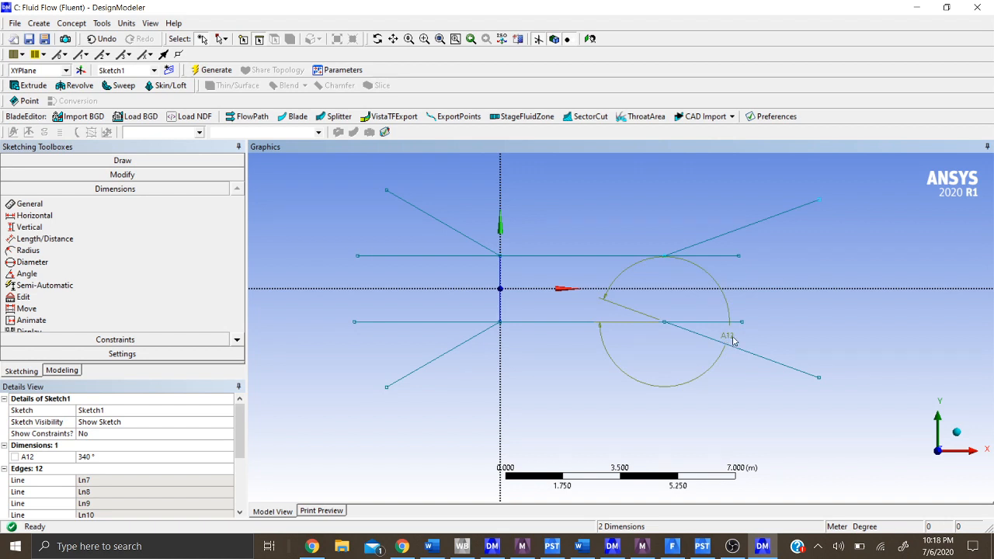
pyautogui.click(603, 342)
pyautogui.press('Delete')
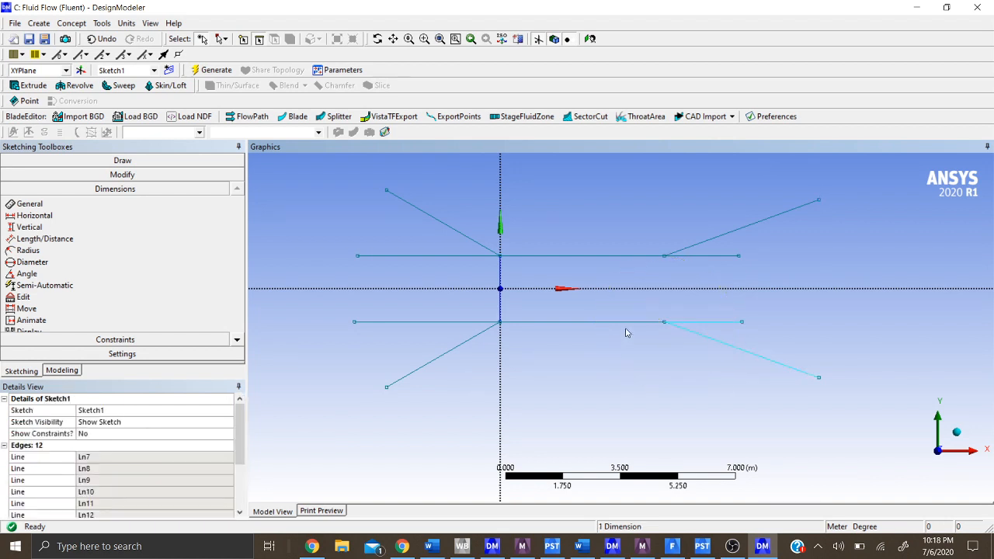
# - Delete the four horizontal lines extending outward from the straight section's corners and the vertical line across its left end
pyautogui.click(713, 322)
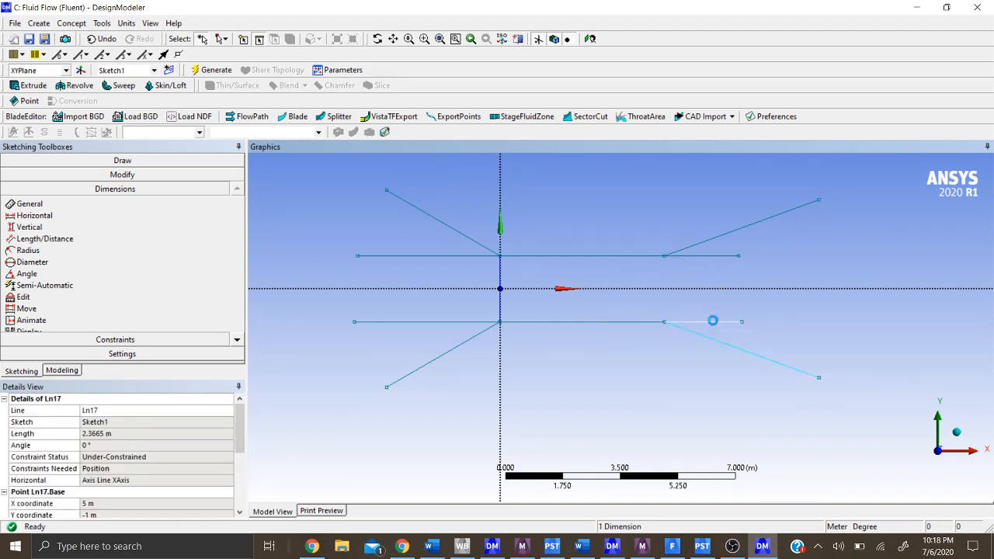
pyautogui.click(726, 262)
pyautogui.click(719, 258)
pyautogui.press('Delete')
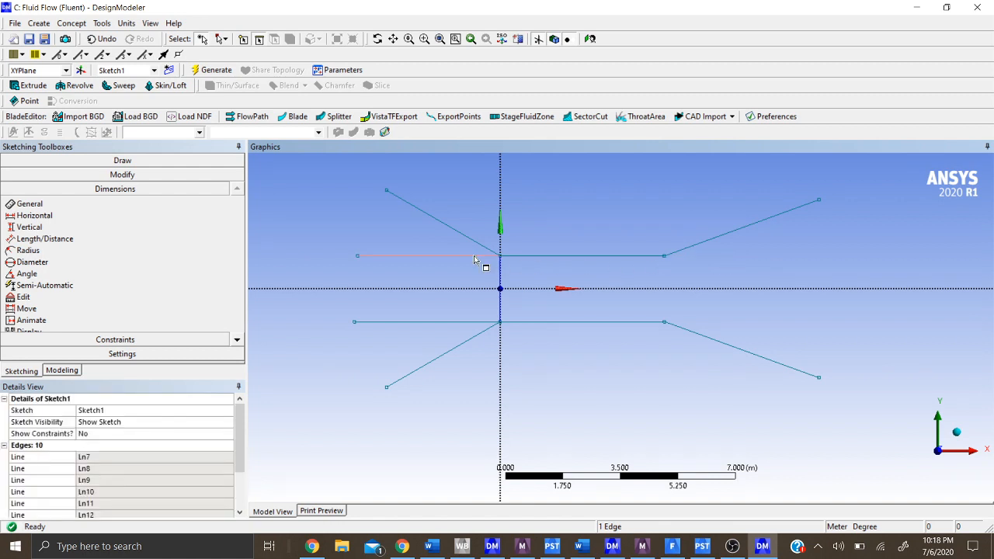
pyautogui.click(474, 261)
pyautogui.press('Delete')
pyautogui.click(464, 327)
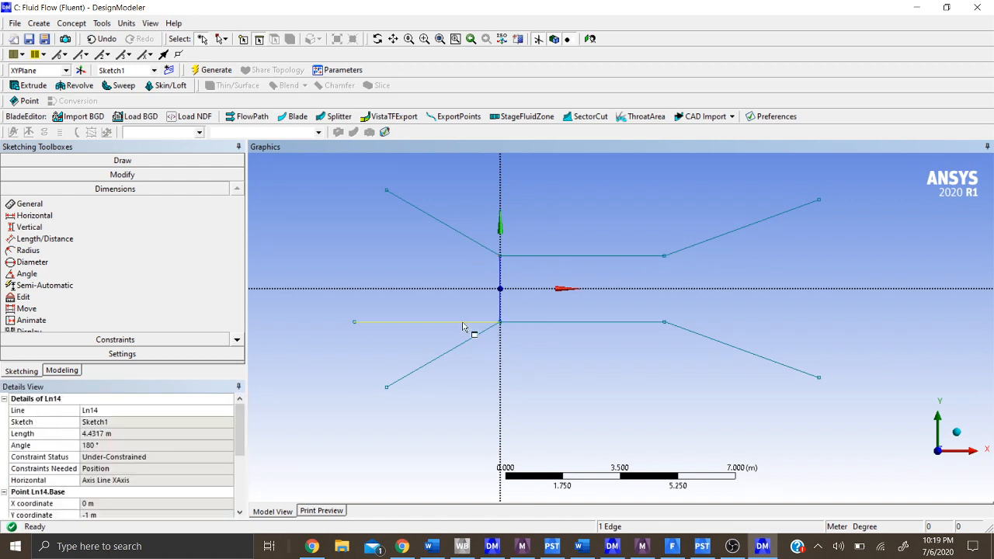
pyautogui.press('Delete')
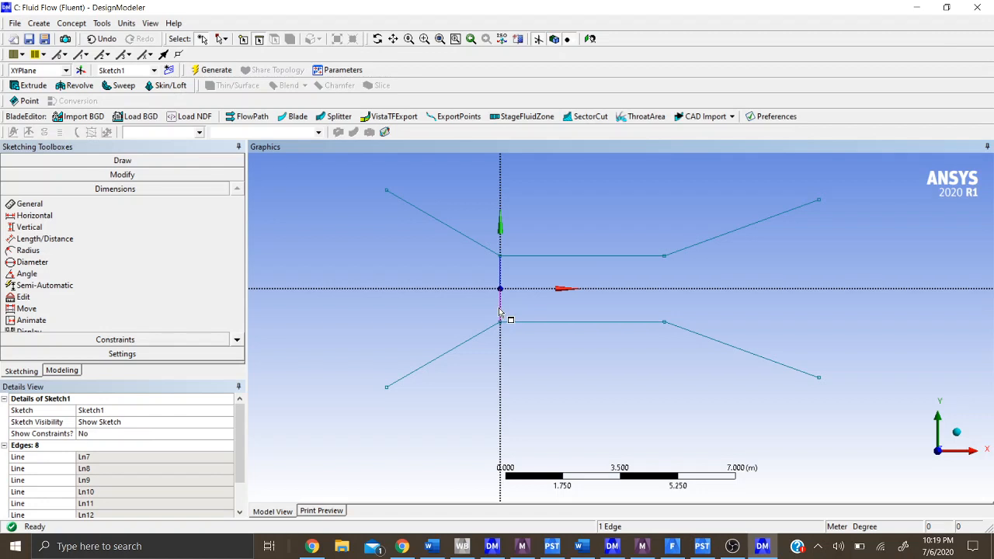
pyautogui.click(500, 310)
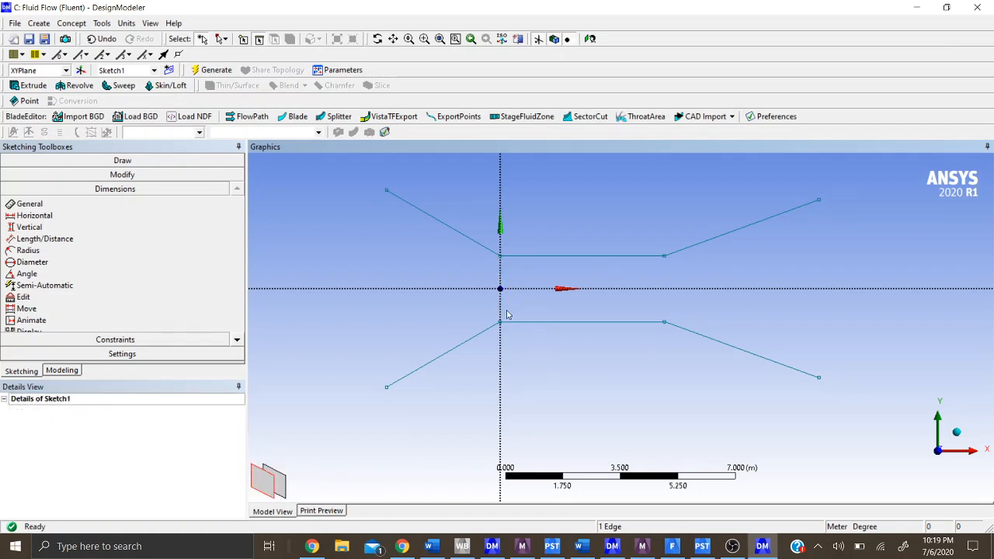
# - Draw vertical lines joining the upper and lower endpoints of the left flare and of the right flare to close the outline
pyautogui.click(72, 160)
pyautogui.click(23, 176)
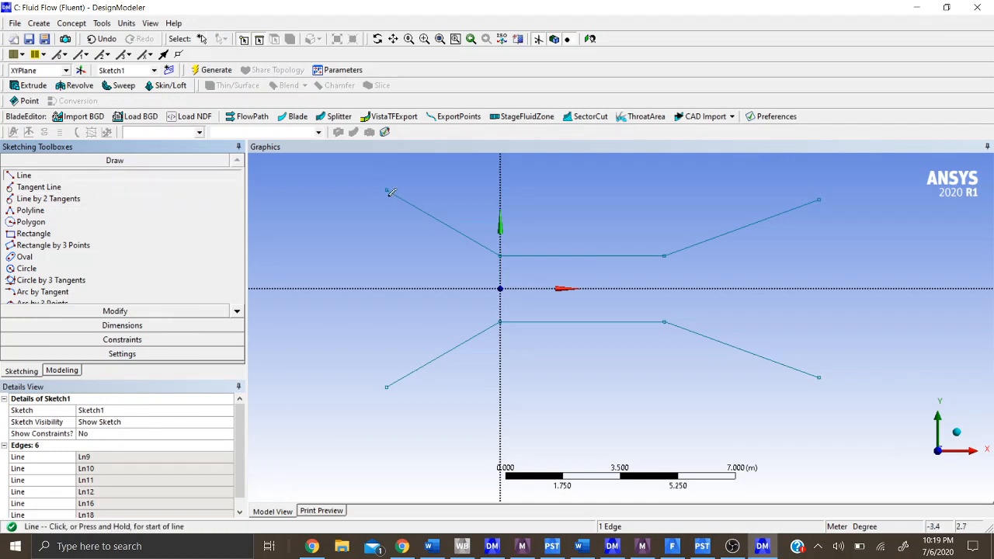
pyautogui.click(388, 190)
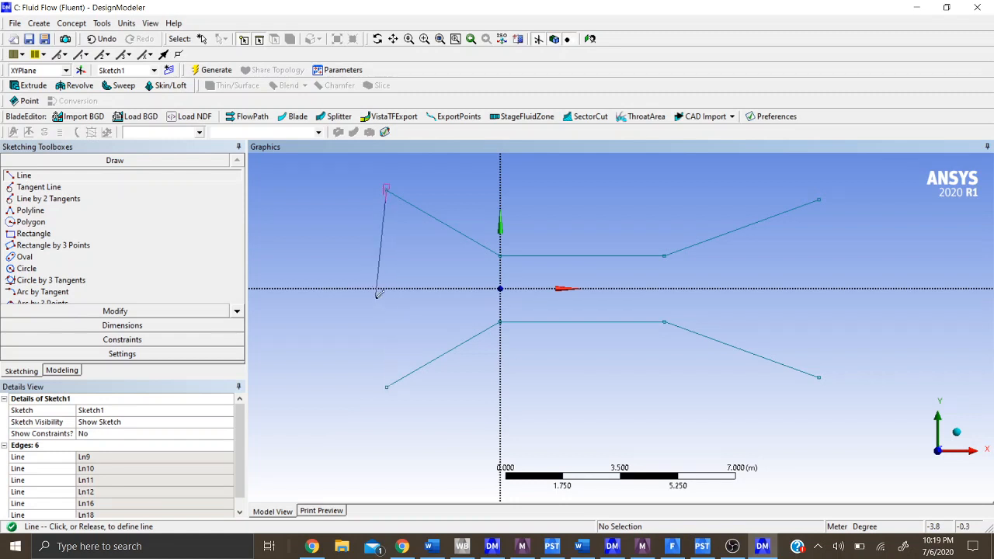
pyautogui.click(387, 386)
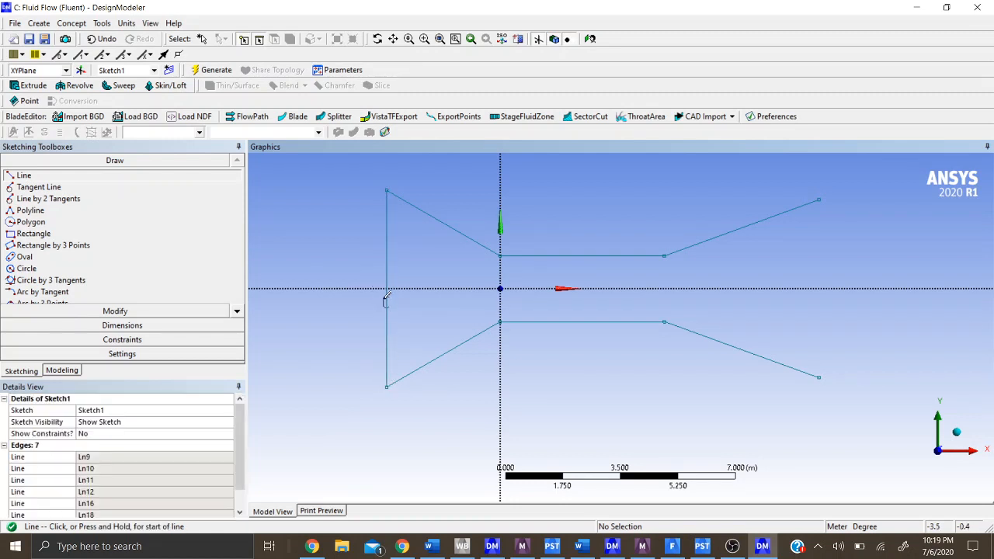
pyautogui.click(819, 200)
pyautogui.click(819, 377)
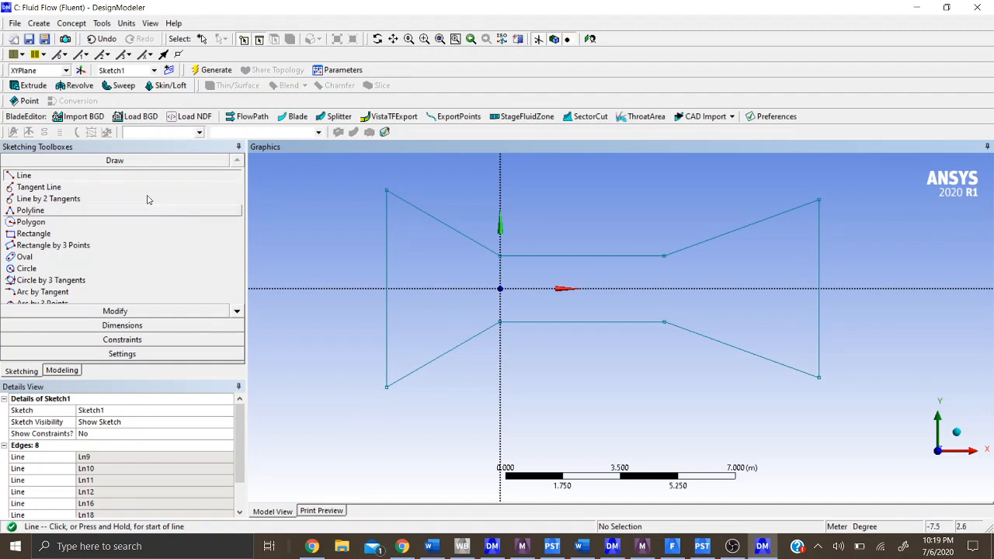
# - Create a surface from Sketch1 on the XYPlane with the Add Material operation and generate it
pyautogui.click(78, 371)
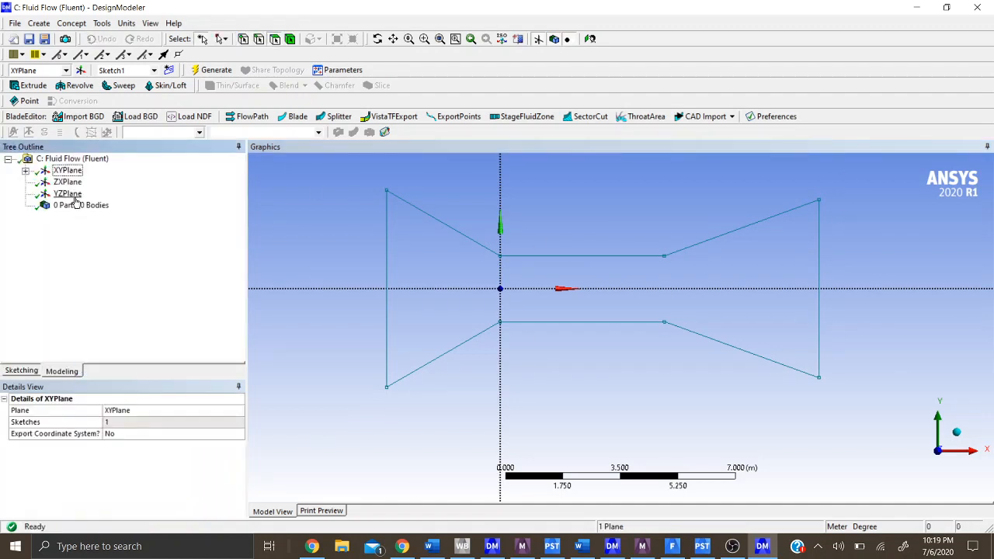
pyautogui.click(70, 23)
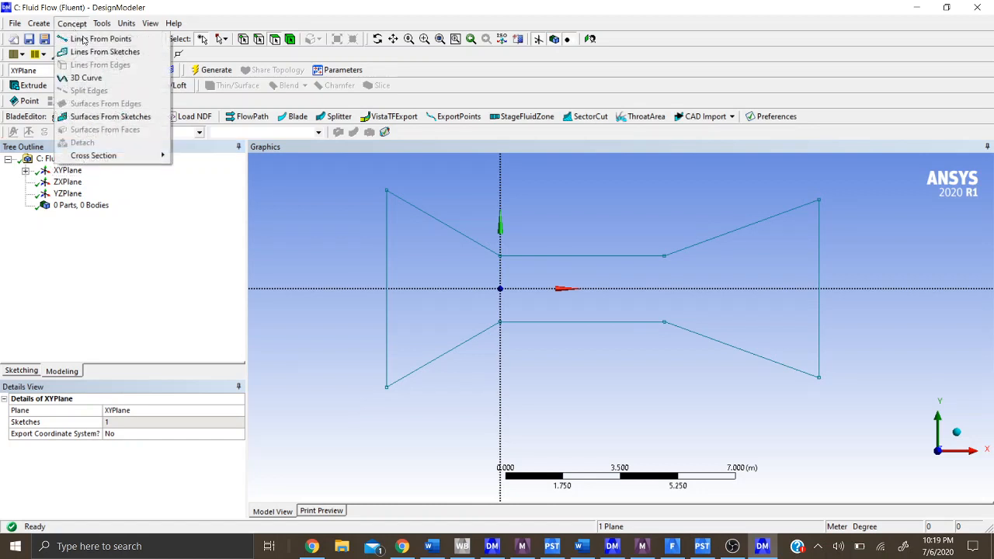
pyautogui.click(148, 117)
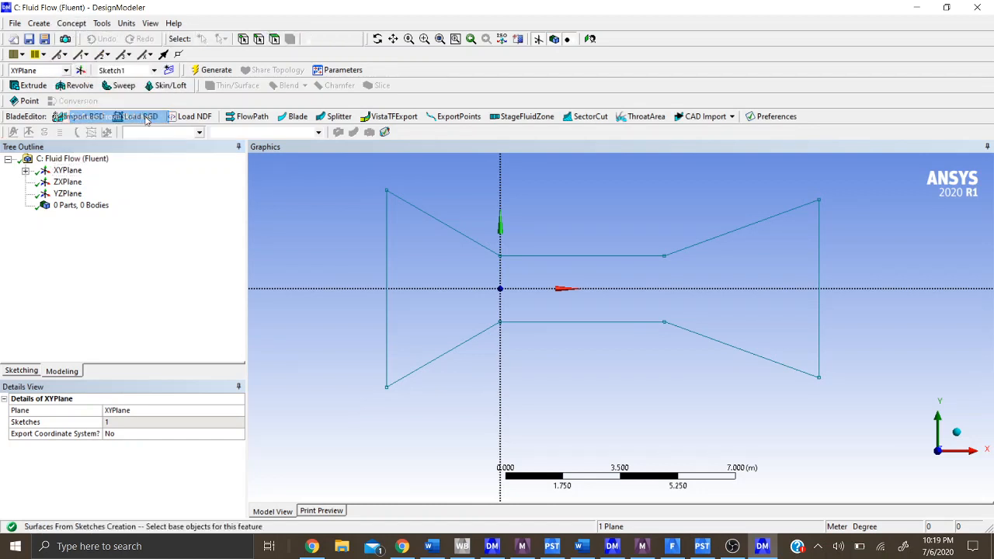
pyautogui.click(59, 171)
pyautogui.click(26, 170)
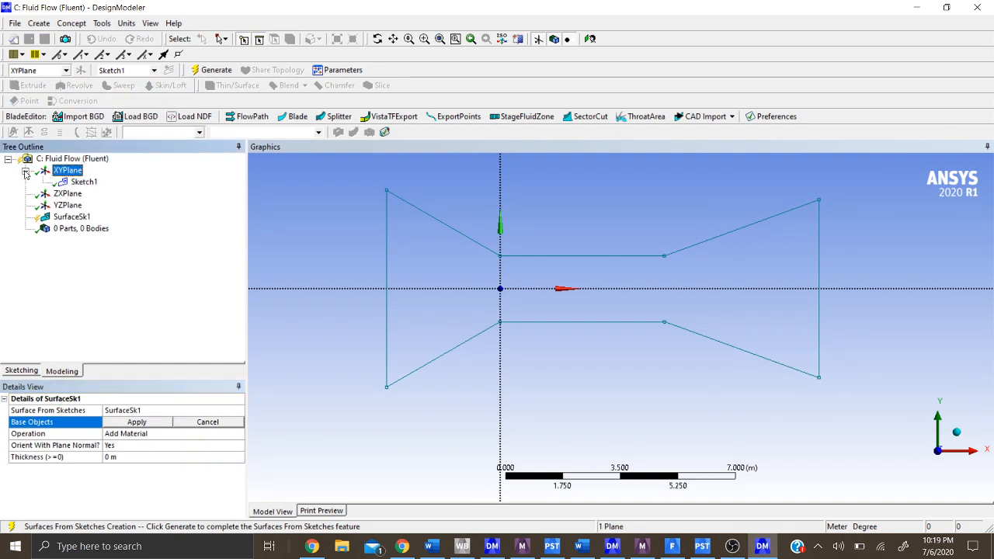
pyautogui.click(81, 181)
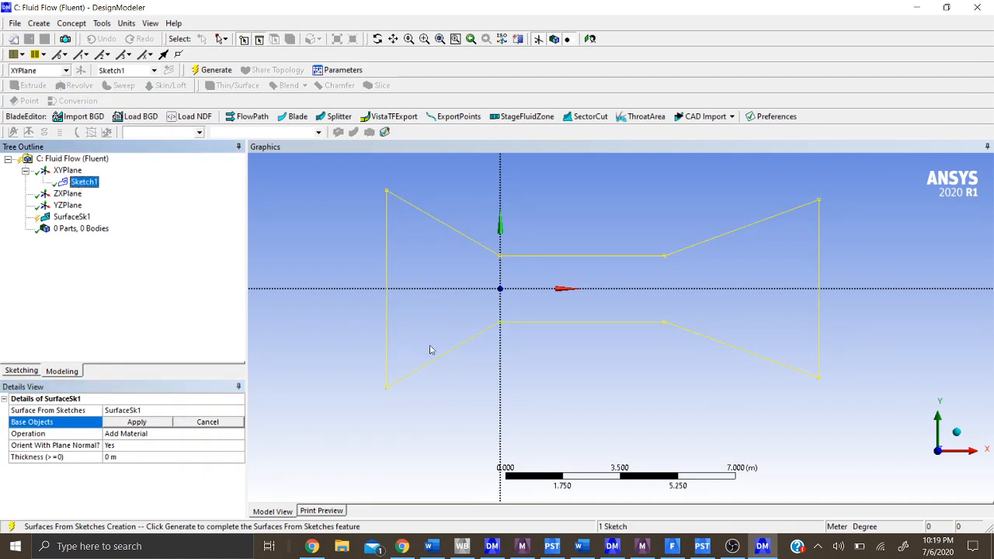
pyautogui.click(136, 421)
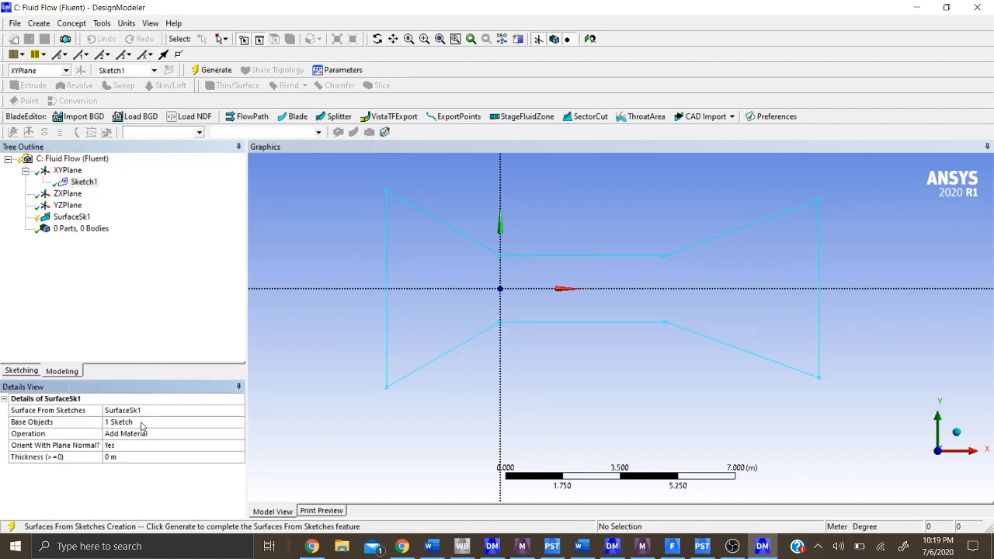
pyautogui.click(205, 70)
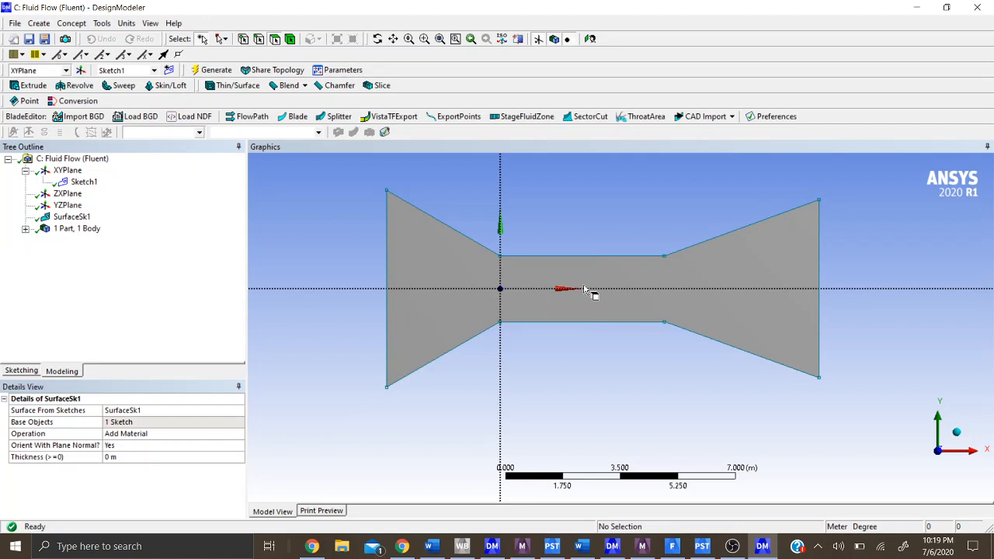
# - Switch to Workbench and open the Mesh cell of Fluid Flow (Fluent) system C for editing
pyautogui.click(21, 371)
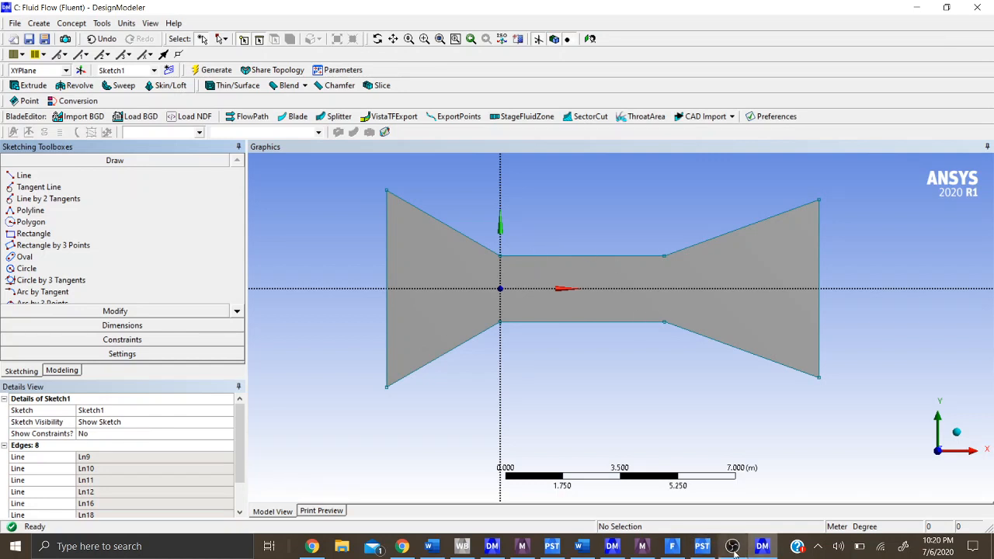
pyautogui.click(464, 547)
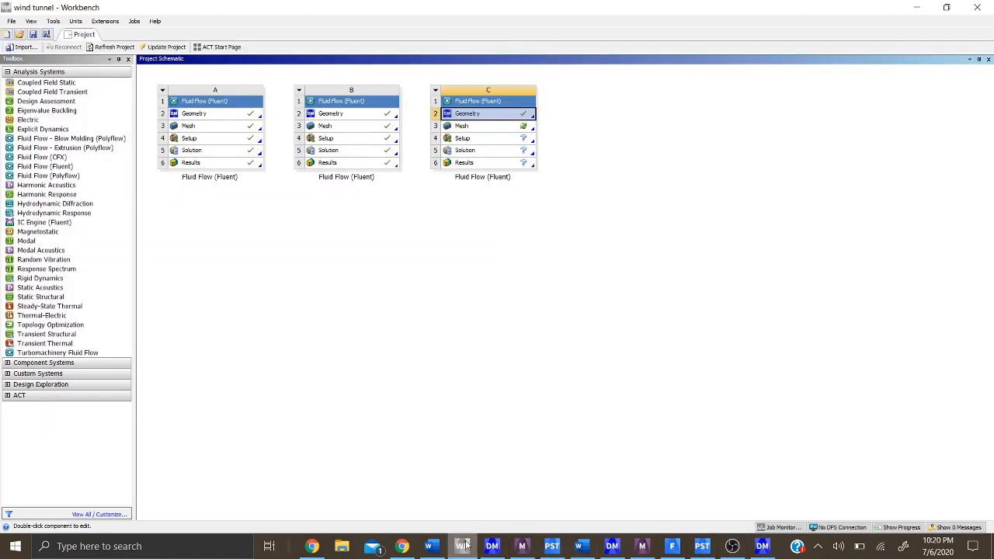
pyautogui.click(487, 127)
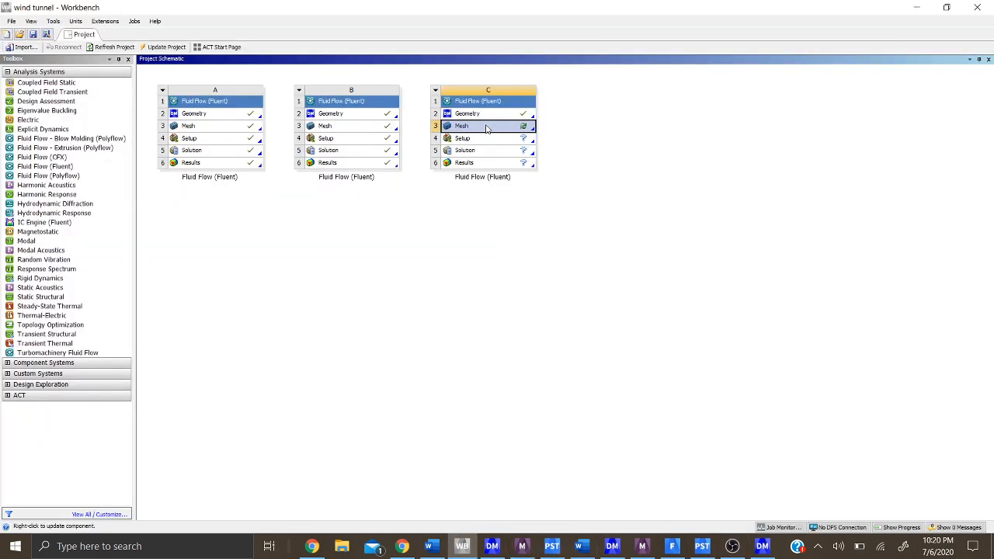
pyautogui.rightClick(487, 127)
pyautogui.click(528, 131)
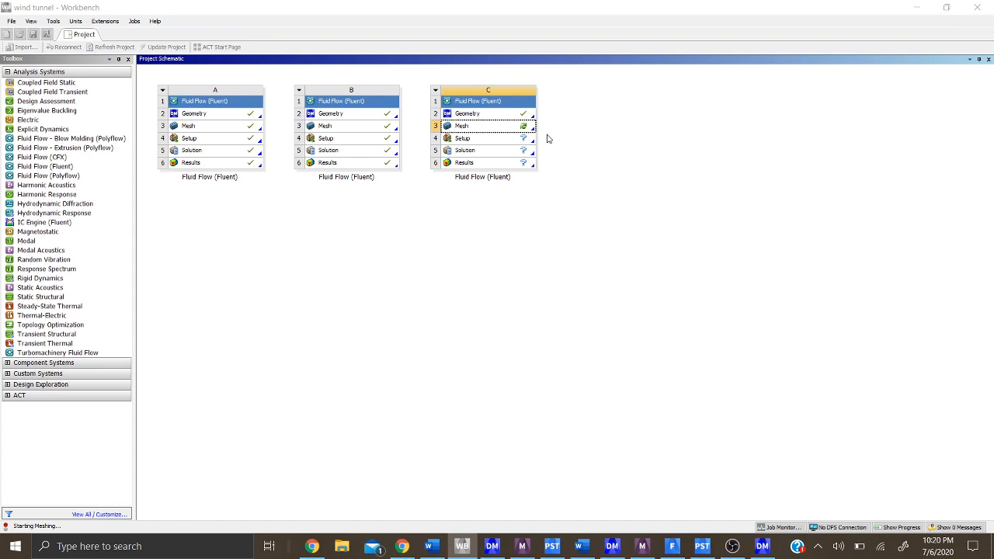
pyautogui.click(738, 545)
pyautogui.click(911, 301)
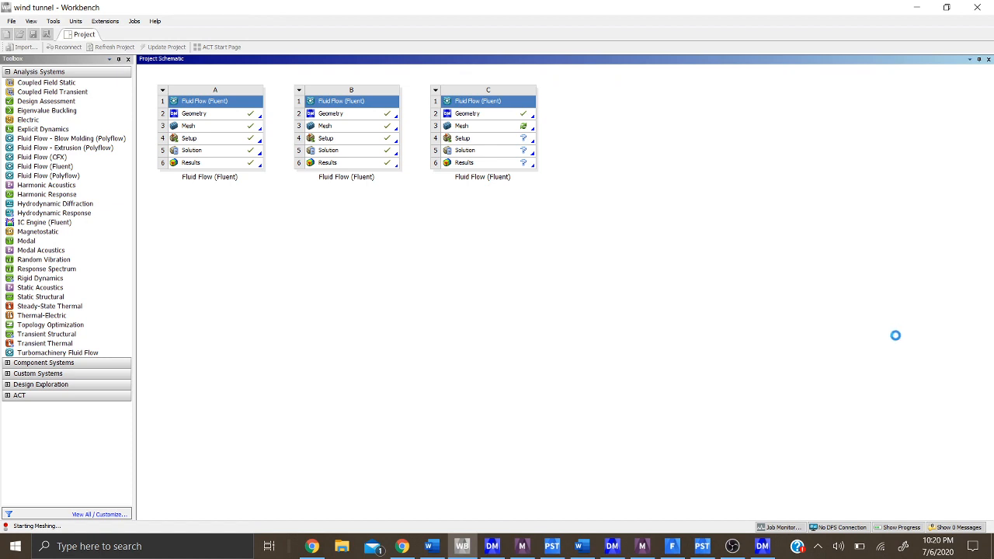
pyautogui.click(435, 547)
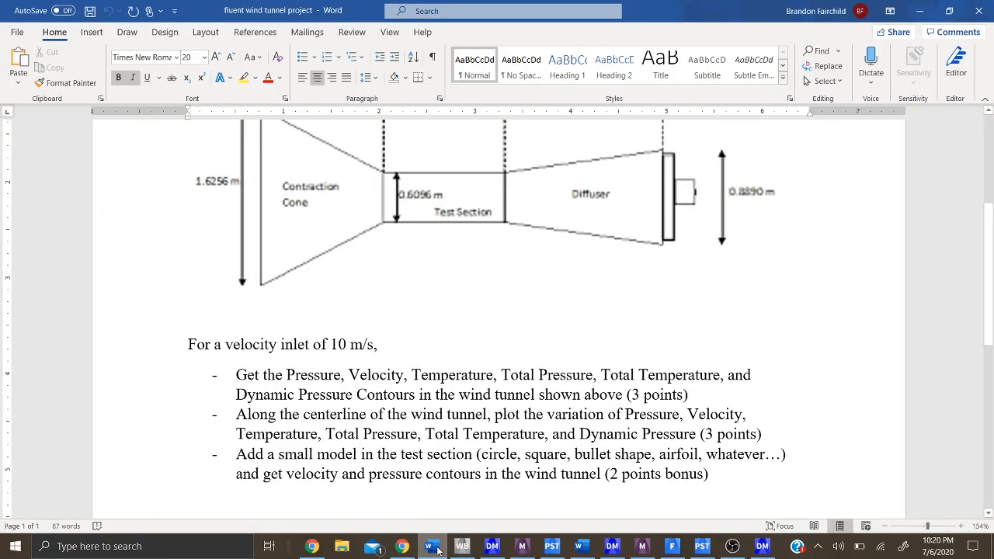
pyautogui.click(437, 548)
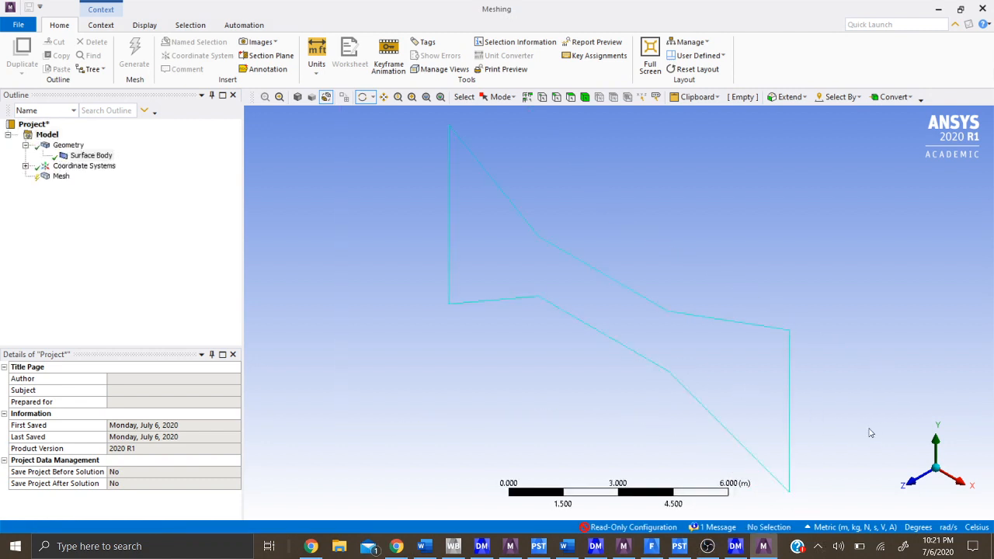
# - Insert a mesh method scoped to the wind tunnel's surface body and generate the mesh
pyautogui.click(916, 479)
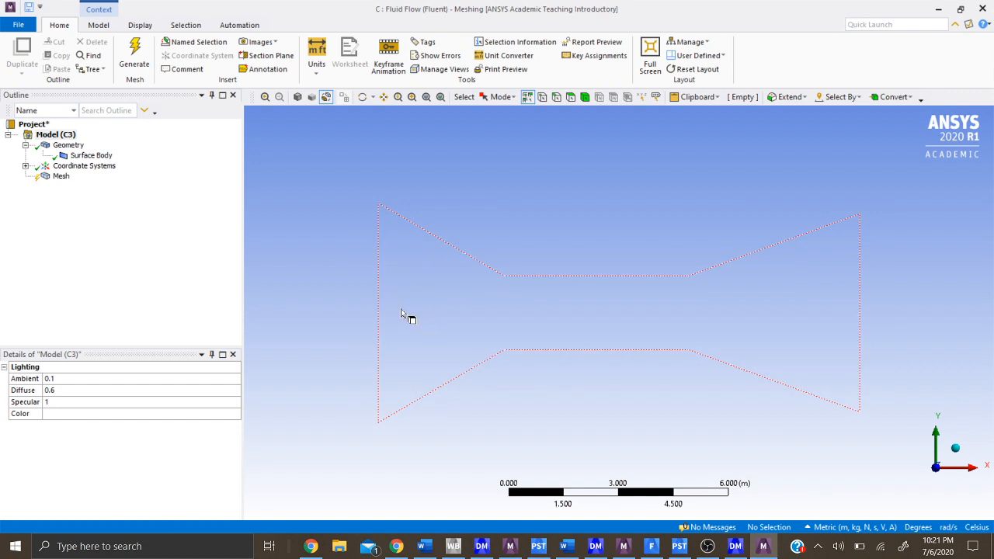
pyautogui.click(57, 178)
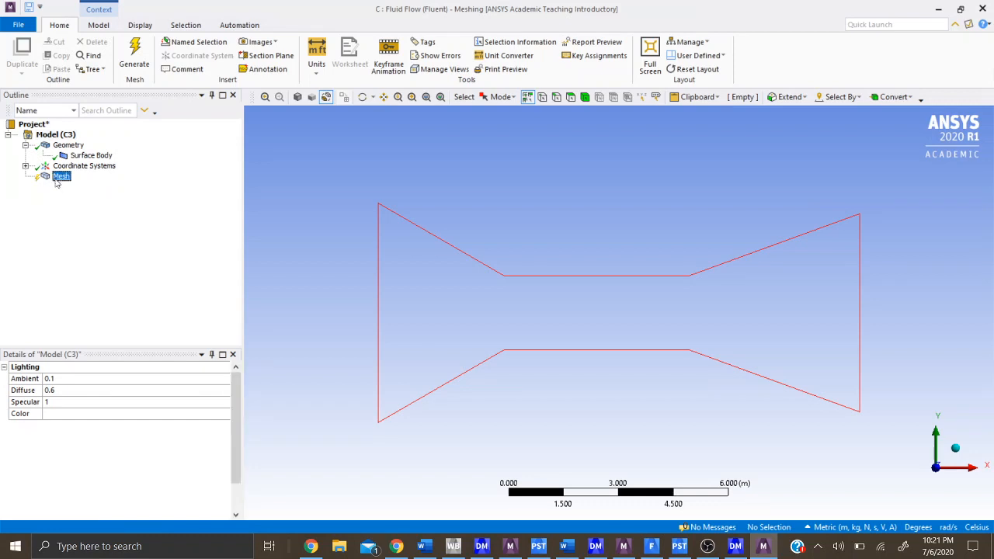
pyautogui.rightClick(56, 183)
pyautogui.moveTo(113, 187)
pyautogui.click(215, 188)
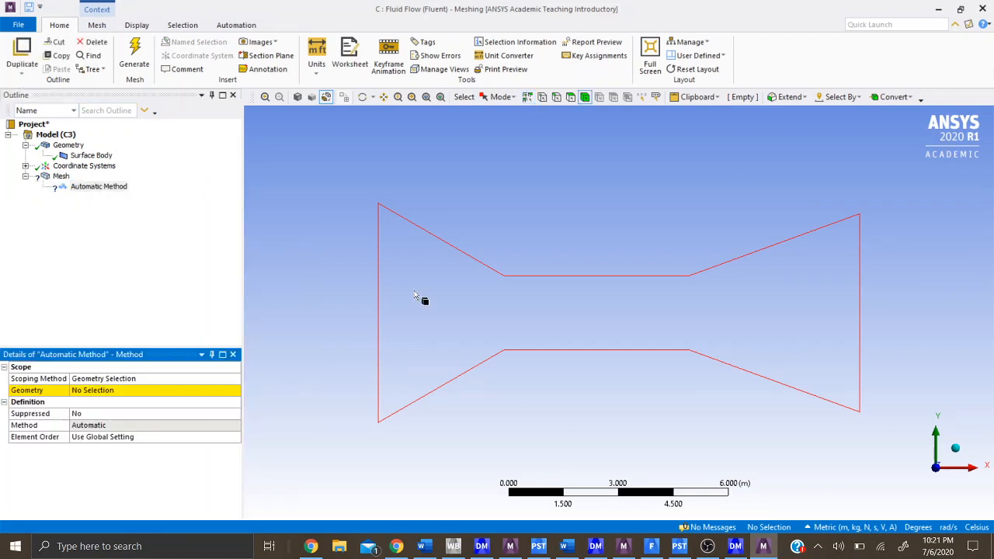
pyautogui.click(443, 292)
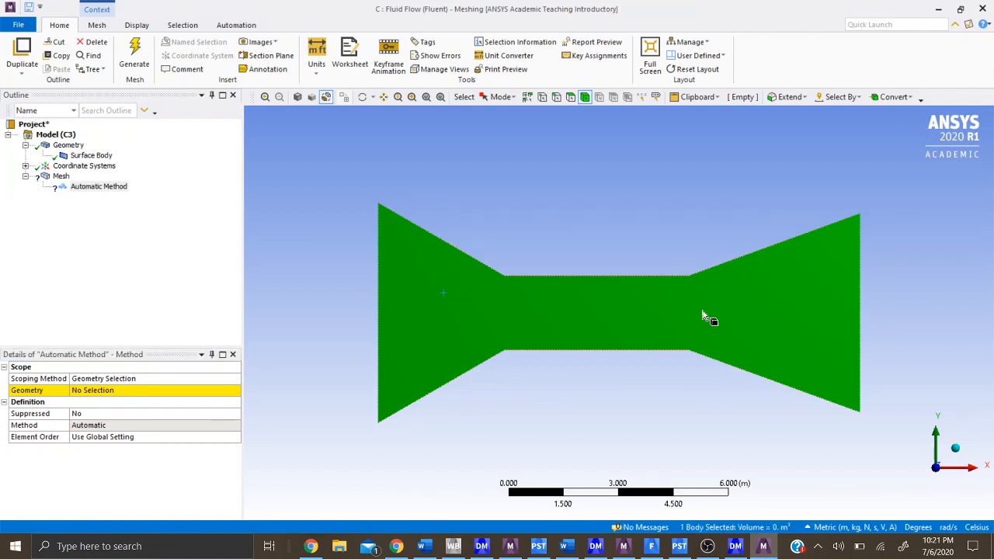
pyautogui.click(97, 390)
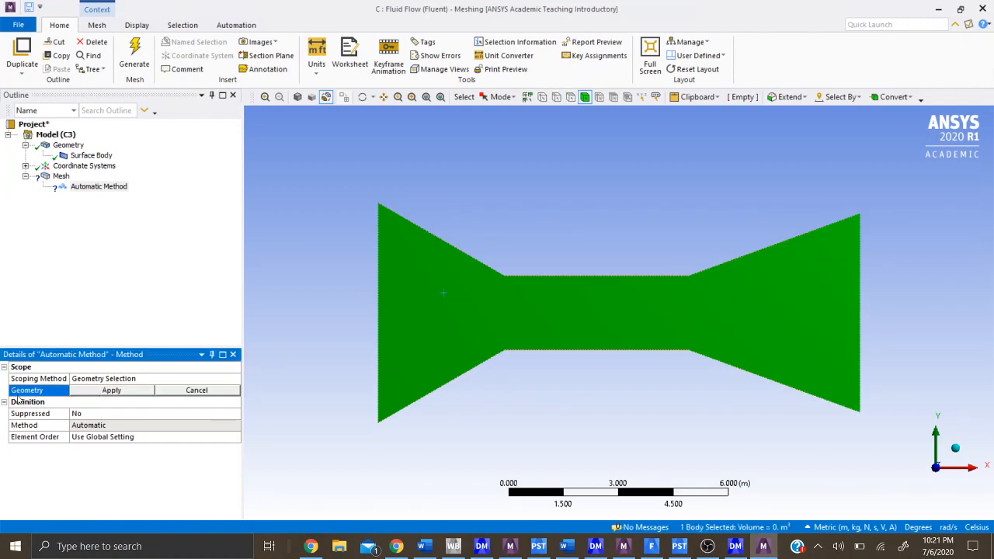
pyautogui.click(117, 390)
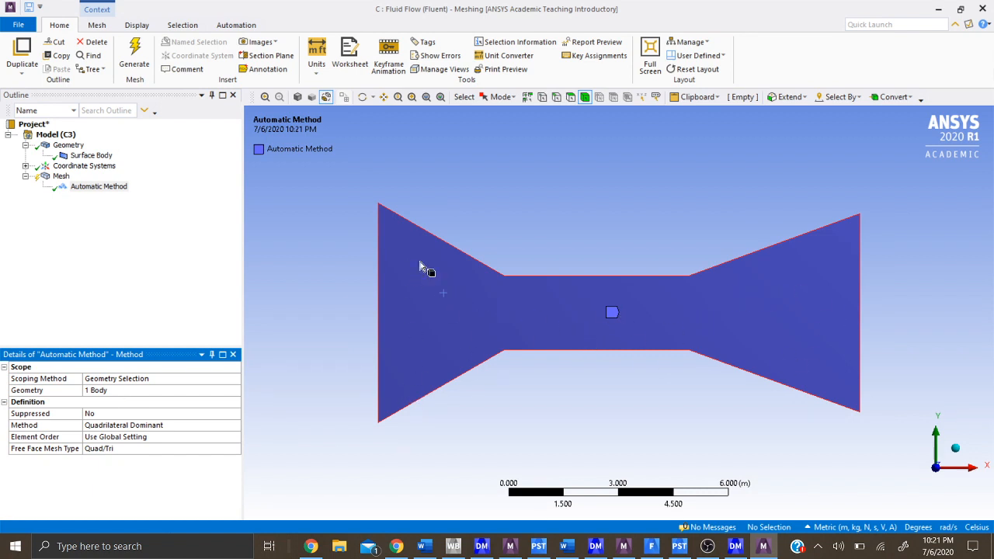
pyautogui.click(134, 54)
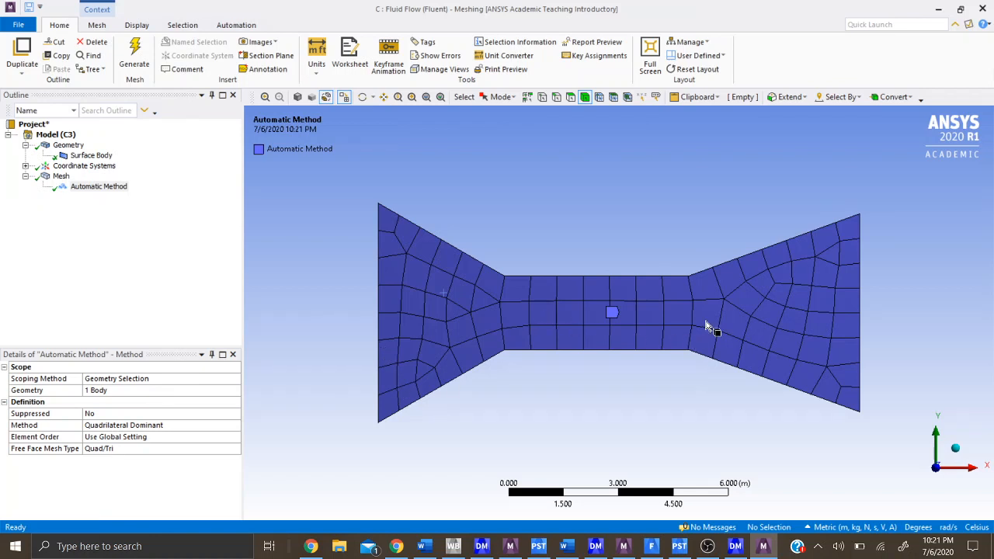
# - Change the mesh method to Triangles and regenerate the mesh
pyautogui.click(103, 425)
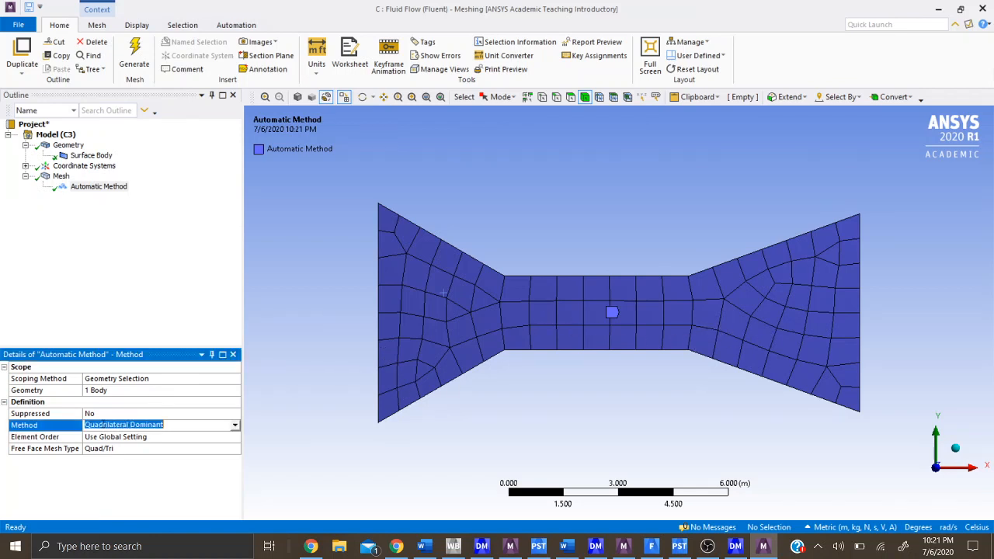
pyautogui.click(235, 425)
pyautogui.click(185, 442)
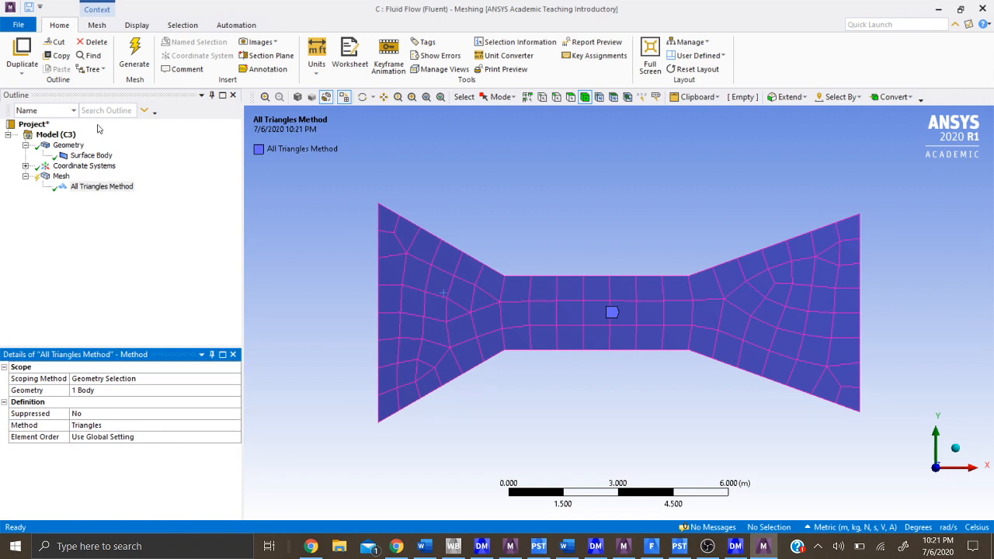
pyautogui.click(134, 61)
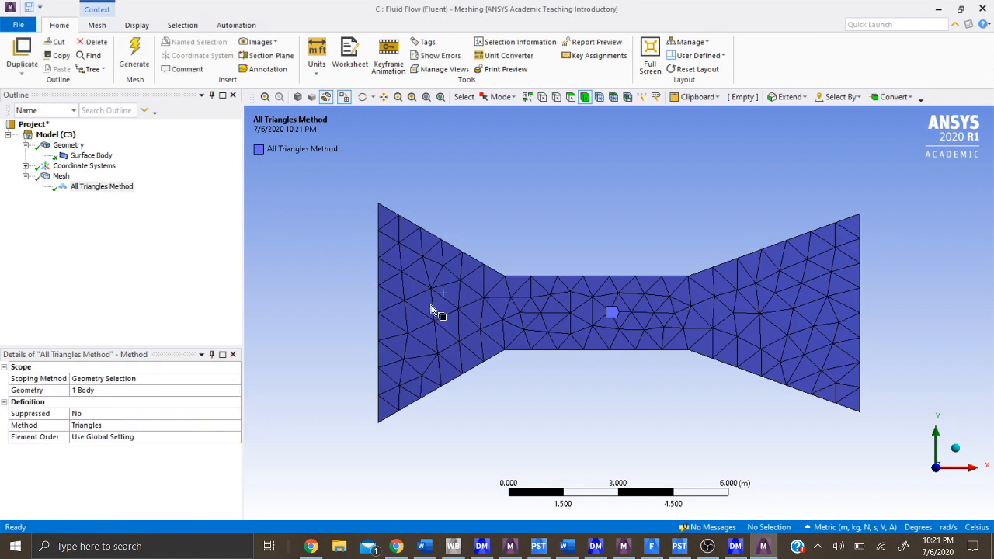
# - Examine the mesh statistics for the number of nodes and elements
pyautogui.click(56, 177)
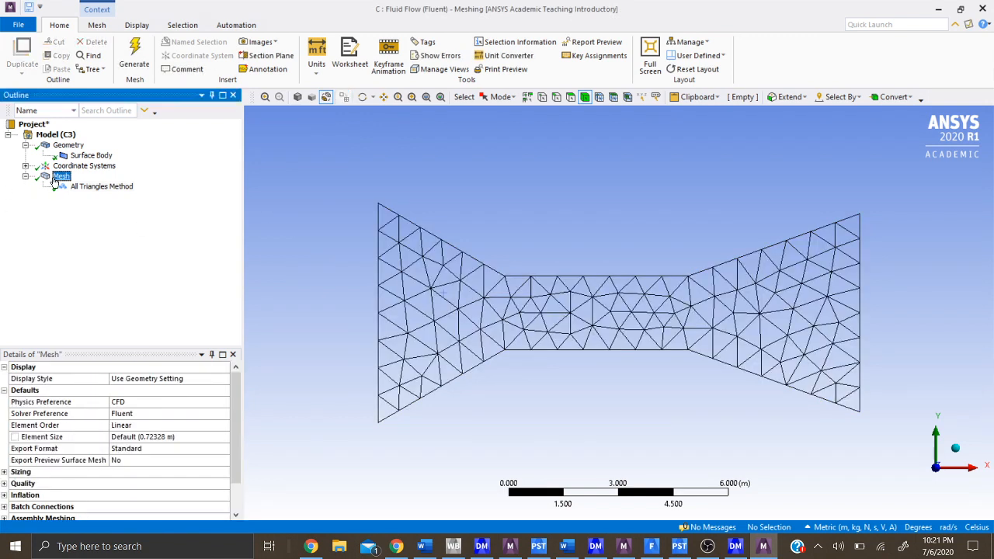
pyautogui.moveTo(234, 401); pyautogui.dragTo(234, 439)
pyautogui.click(4, 506)
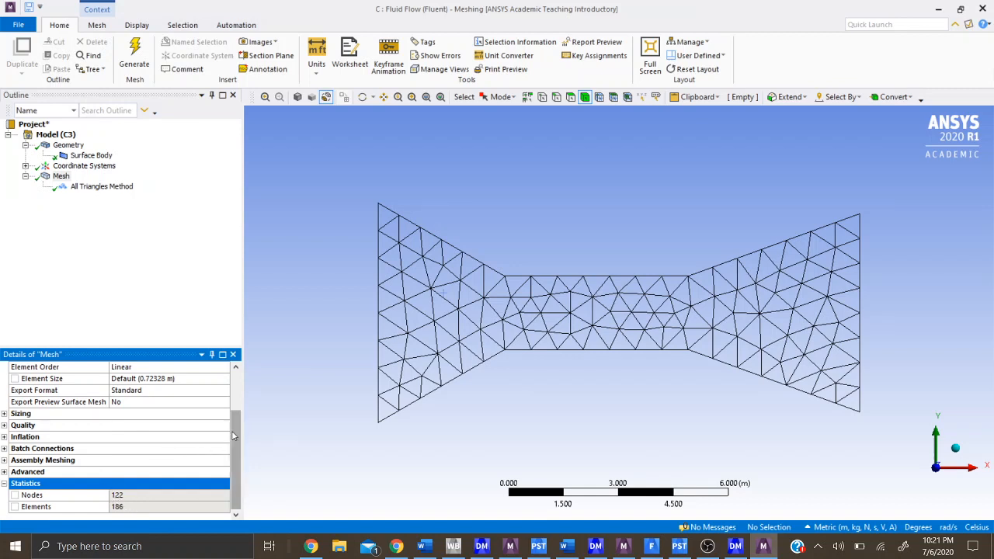
# - Set the mesh element size to 0.01 m and generate the mesh
pyautogui.moveTo(236, 434); pyautogui.dragTo(236, 388)
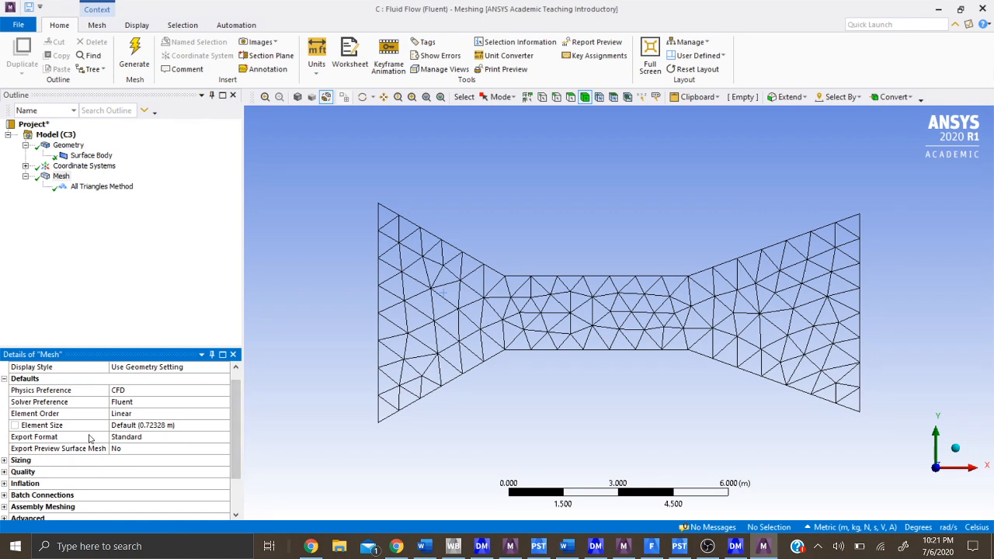
pyautogui.click(153, 428)
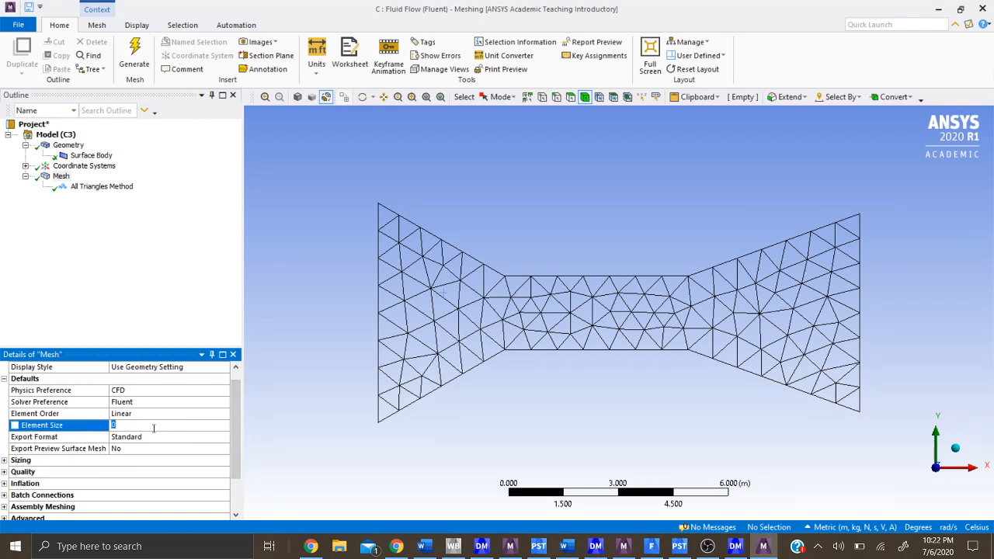
pyautogui.click(141, 328)
pyautogui.click(156, 429)
pyautogui.press('Return')
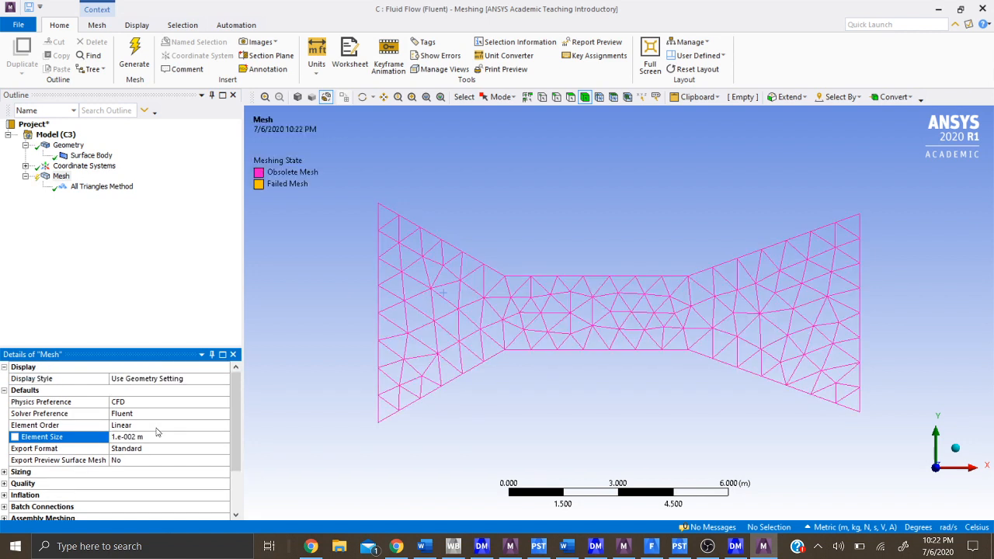
pyautogui.click(229, 417)
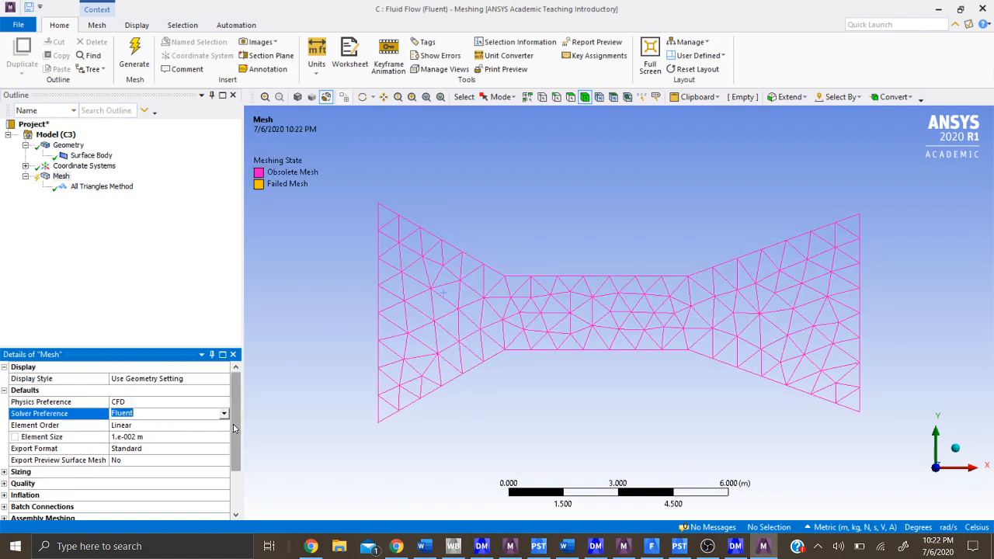
pyautogui.click(208, 314)
pyautogui.click(135, 48)
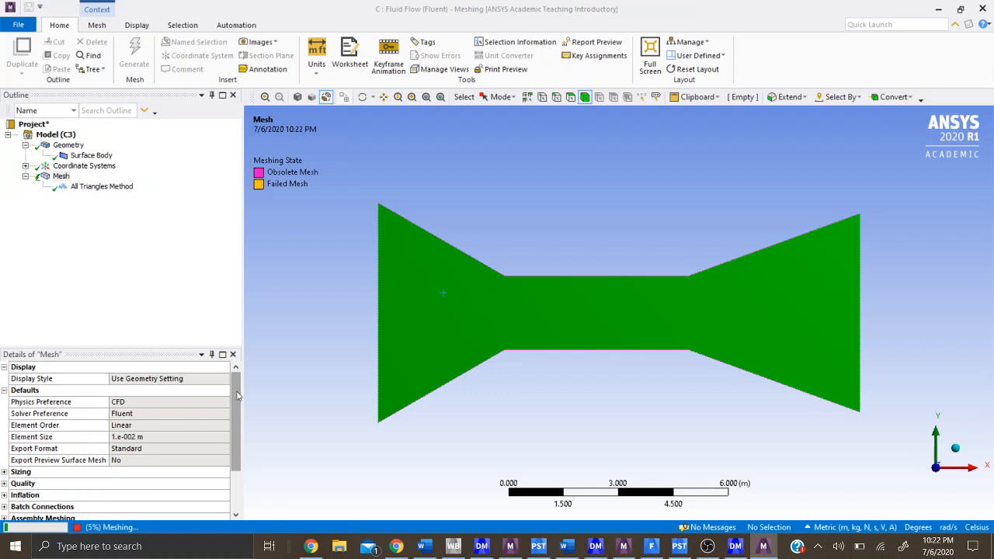
pyautogui.moveTo(235, 396)
pyautogui.mouseDown()
pyautogui.moveTo(237, 441)
pyautogui.moveTo(235, 386)
pyautogui.mouseUp()
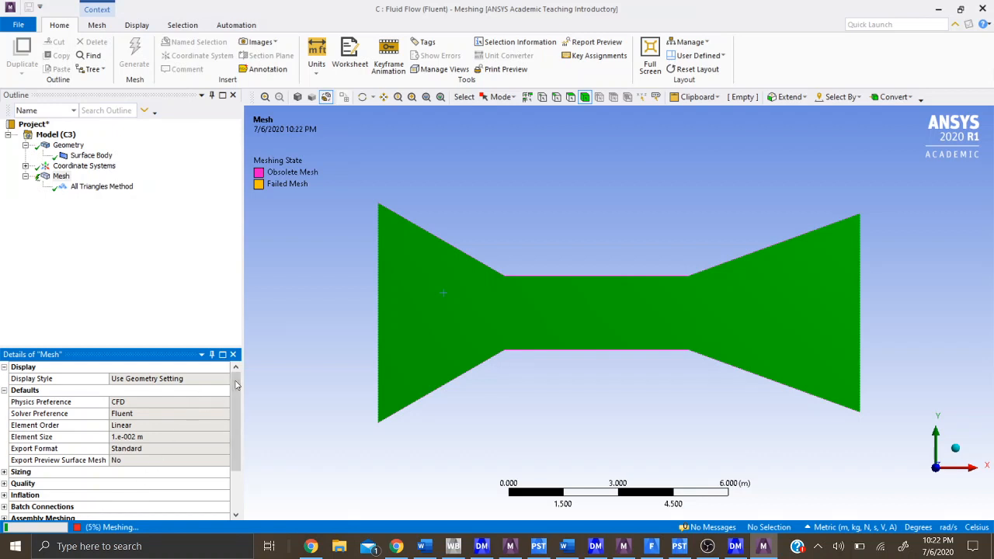
pyautogui.moveTo(238, 385); pyautogui.dragTo(237, 421)
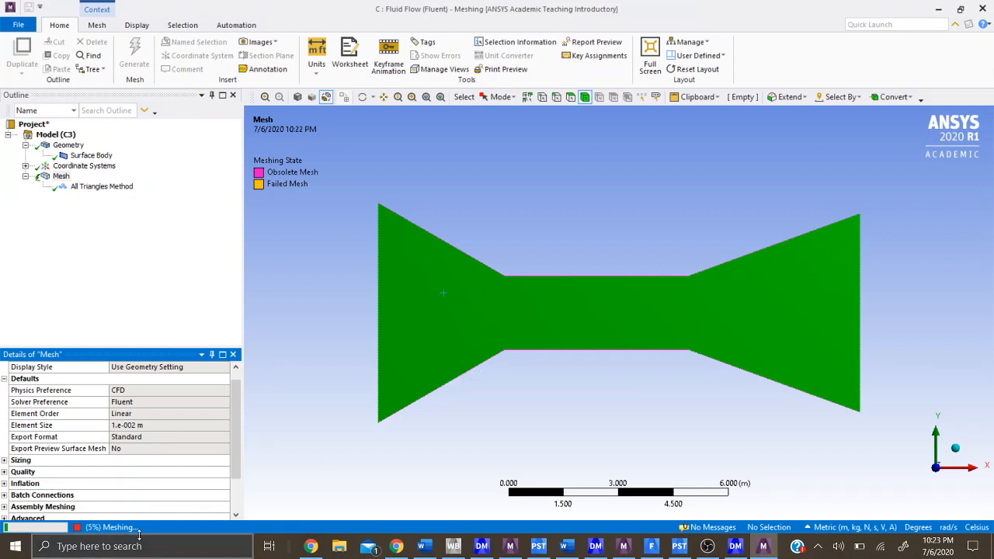
pyautogui.scroll(1, 232, 399)
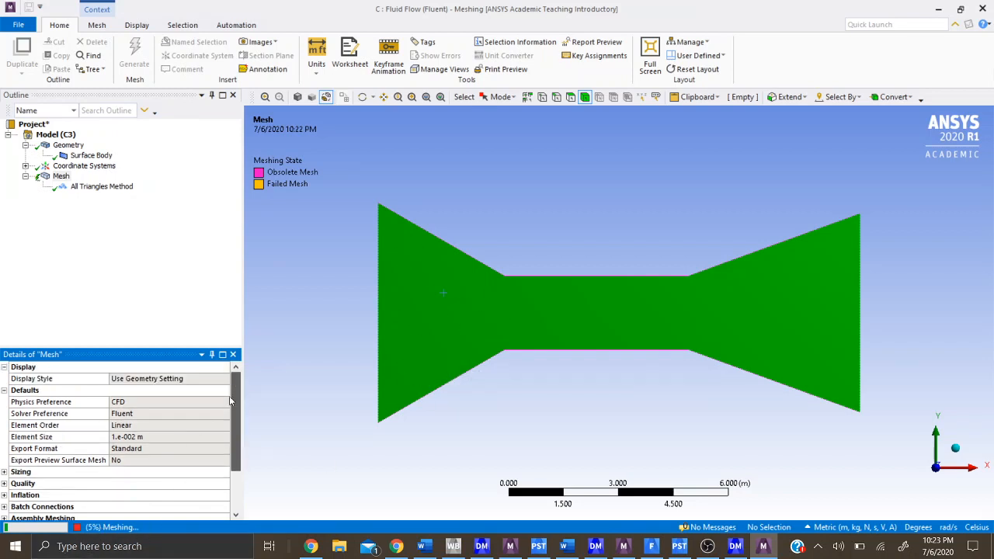
pyautogui.moveTo(231, 401)
pyautogui.mouseDown()
pyautogui.moveTo(230, 457)
pyautogui.moveTo(233, 413)
pyautogui.mouseUp()
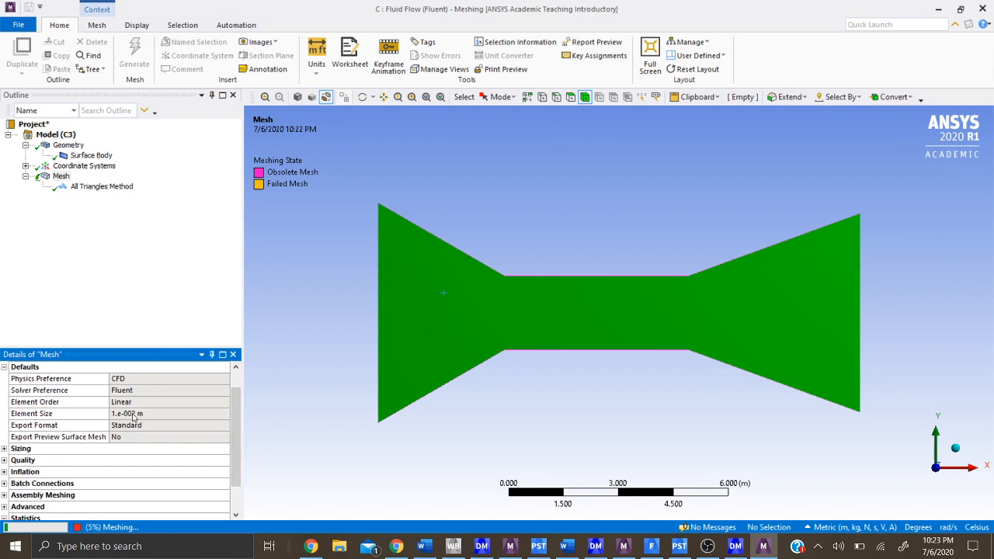
pyautogui.scroll(-1, 133, 417)
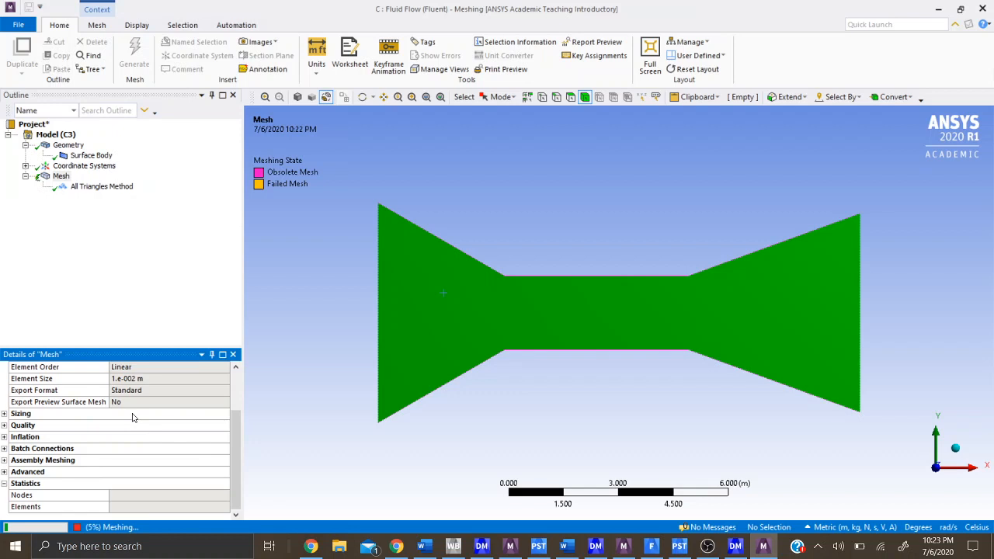
pyautogui.scroll(2, 133, 417)
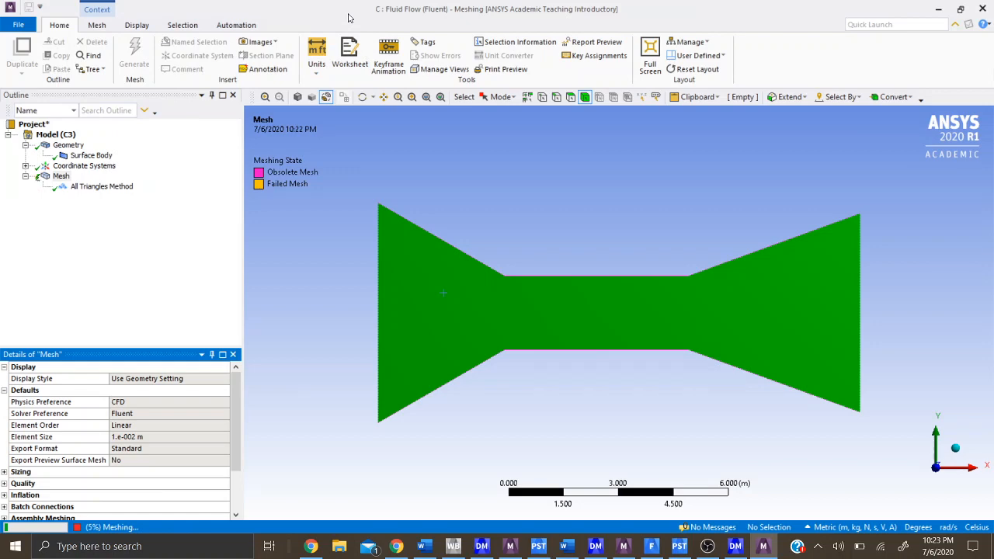
pyautogui.click(708, 546)
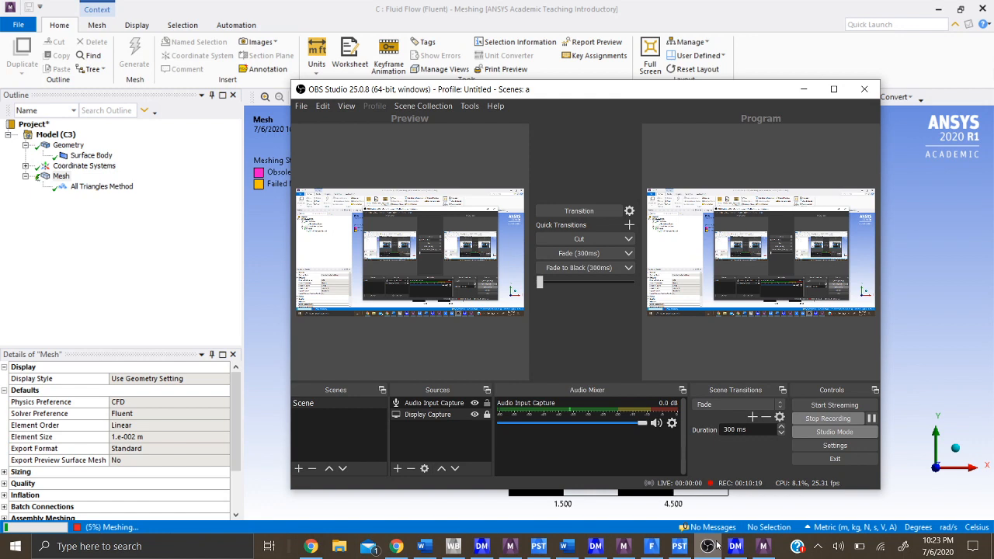
pyautogui.click(174, 310)
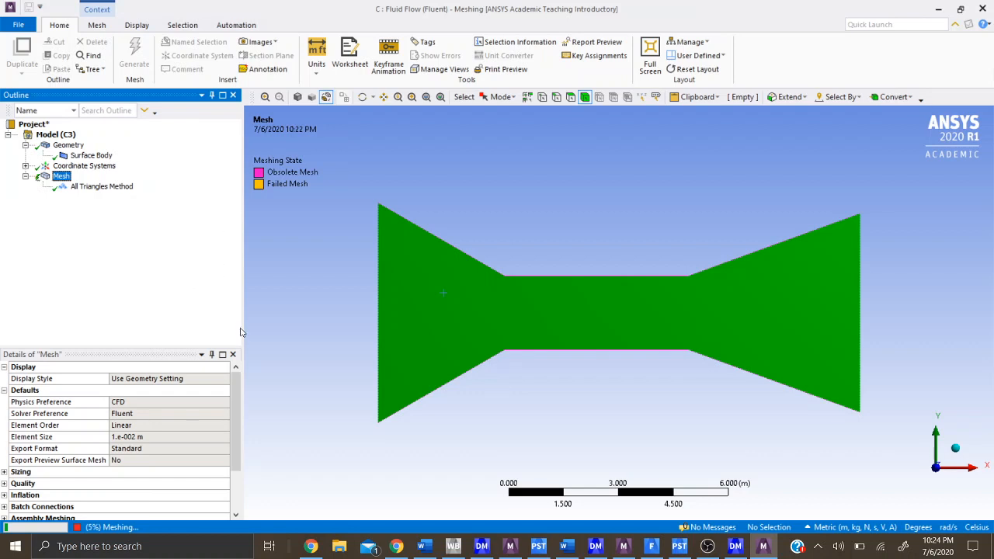
pyautogui.moveTo(237, 397)
pyautogui.mouseDown()
pyautogui.moveTo(237, 440)
pyautogui.moveTo(239, 406)
pyautogui.mouseUp()
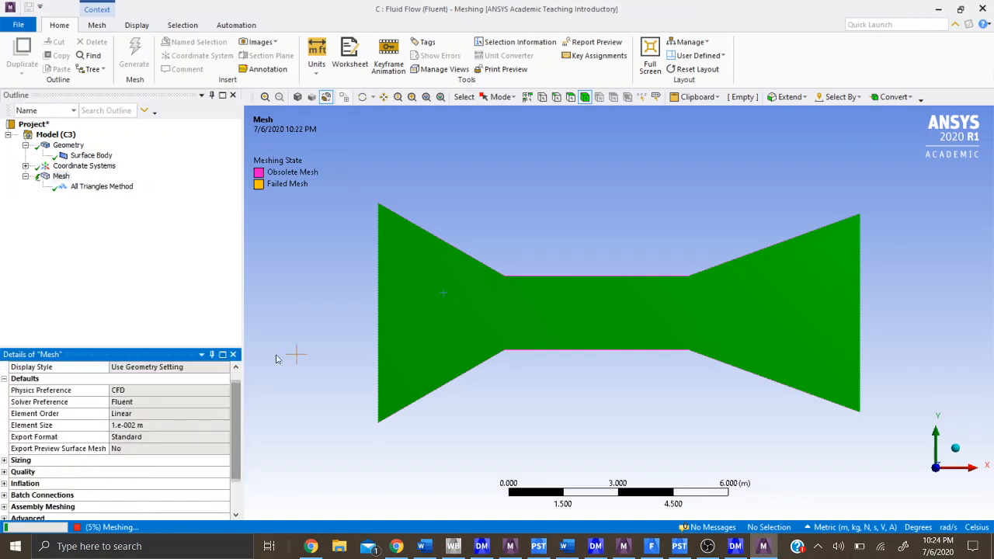
pyautogui.click(731, 551)
pyautogui.click(762, 550)
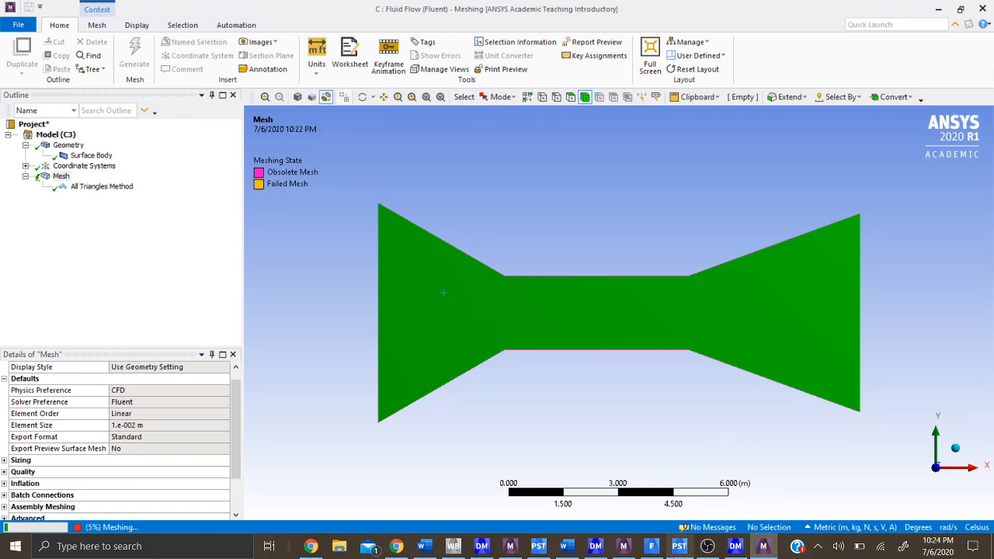
pyautogui.moveTo(678, 549)
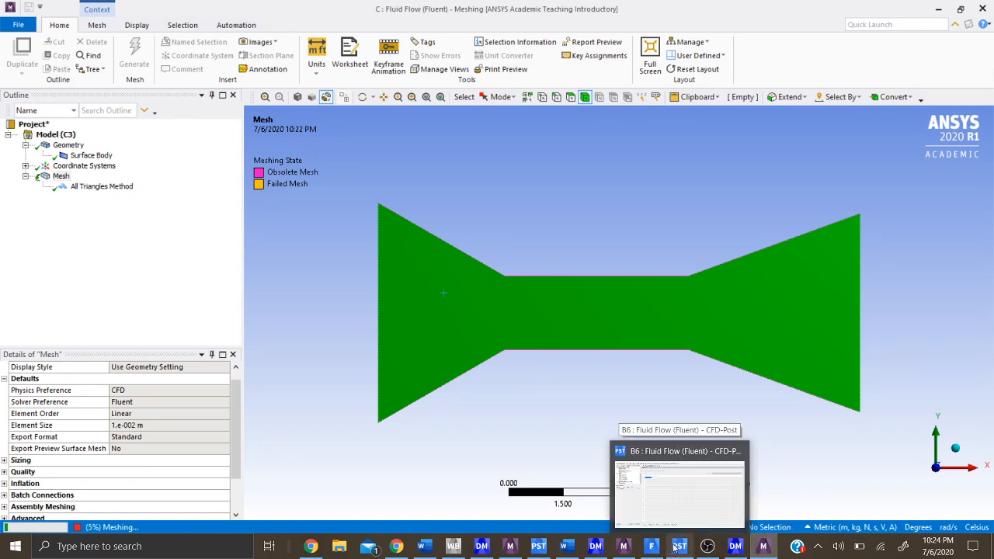
pyautogui.moveTo(566, 546)
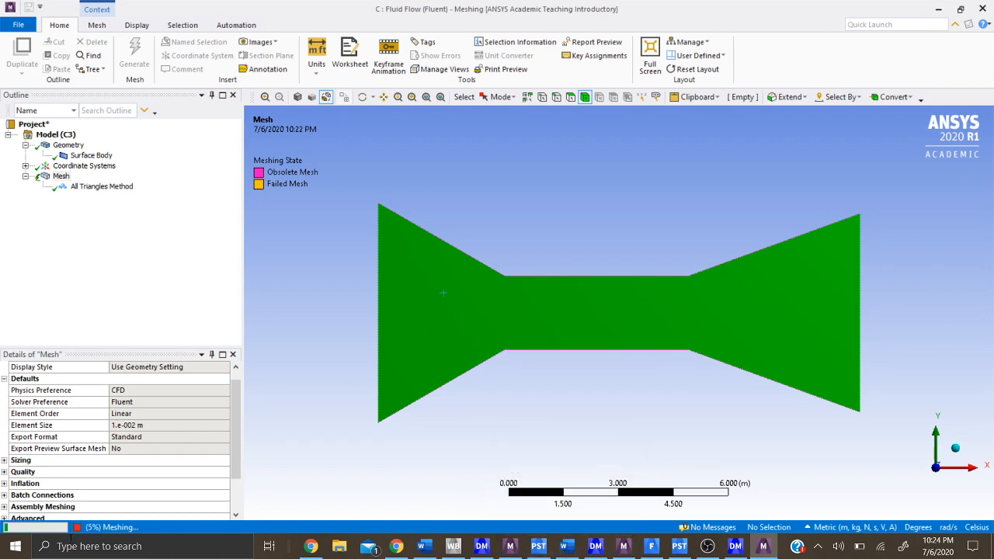
# - Switch to the Meshing window of Fluid Flow (Fluent) system B and examine its triangle mesh and its node and element statistics
pyautogui.click(510, 545)
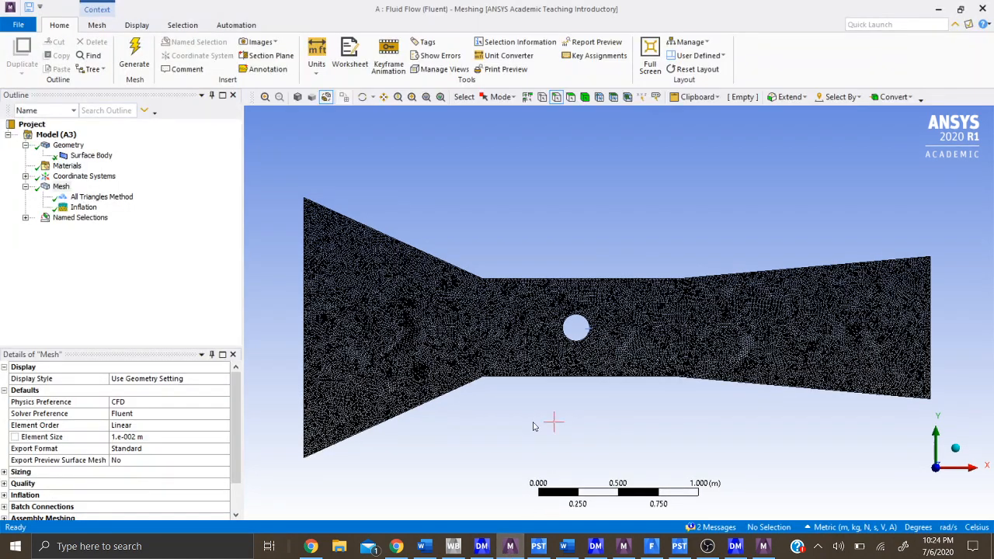
pyautogui.click(622, 546)
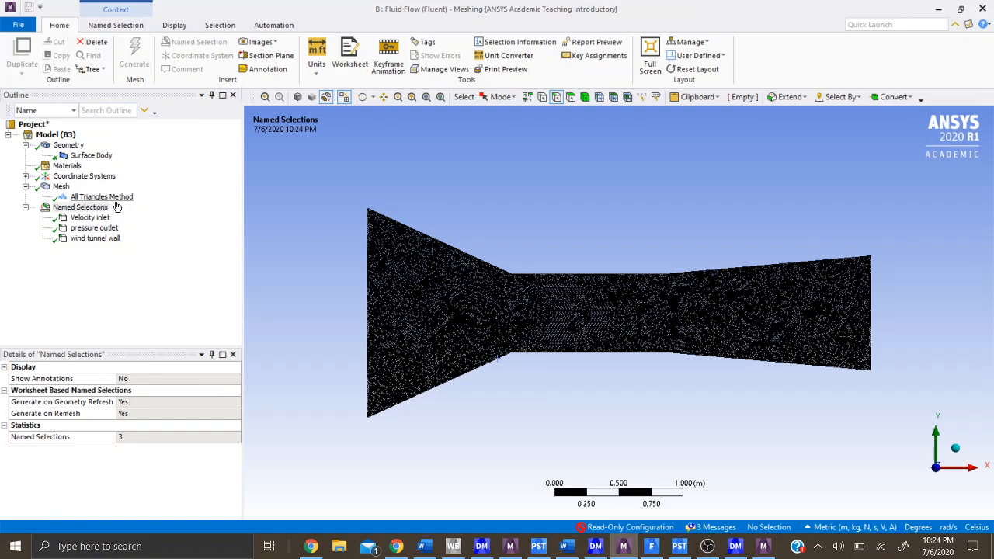
pyautogui.doubleClick(43, 188)
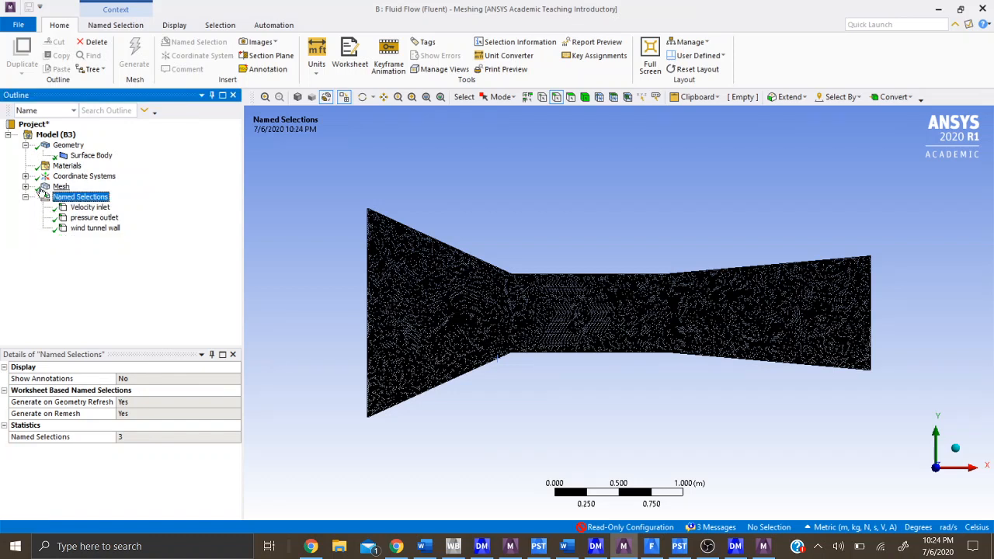
pyautogui.scroll(-5, 74, 466)
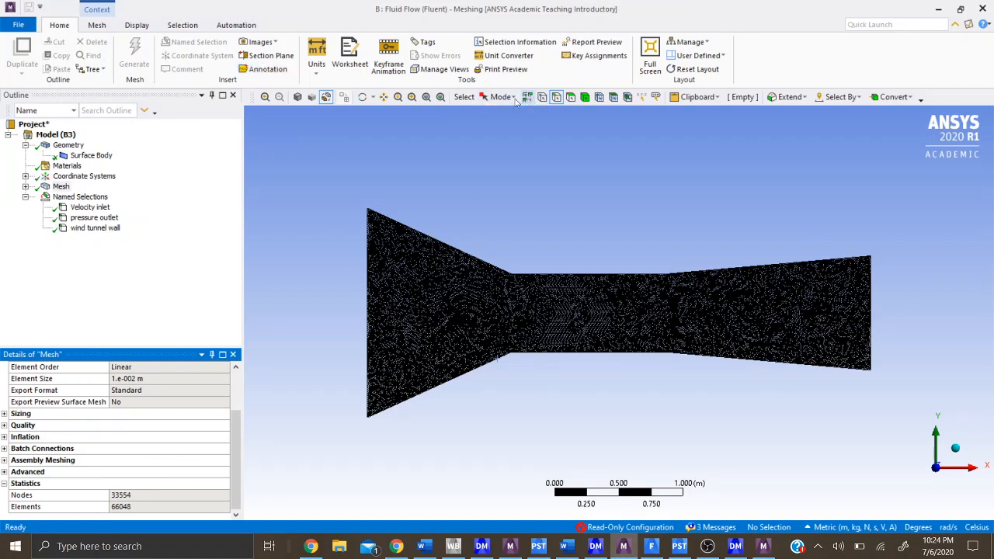
pyautogui.click(546, 247)
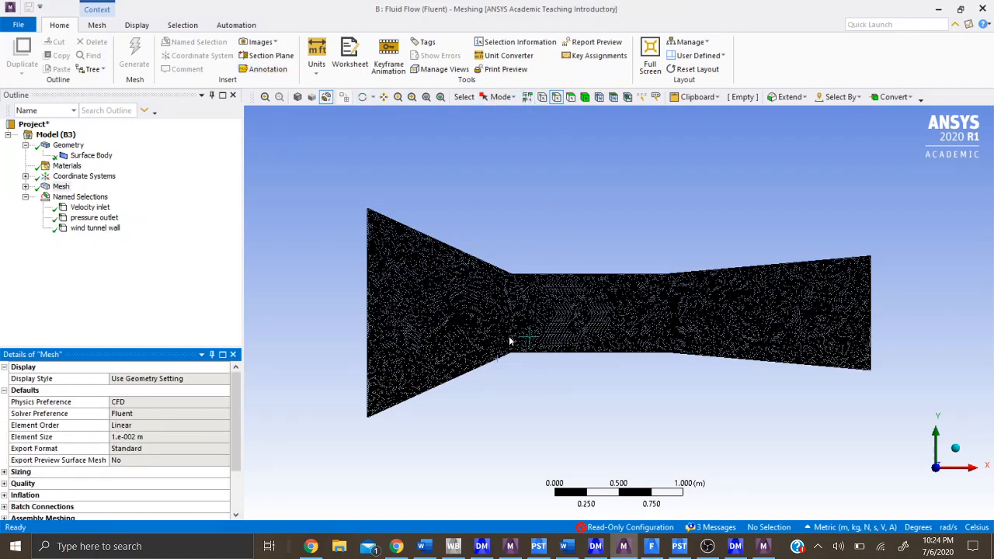
pyautogui.scroll(5, 469, 360)
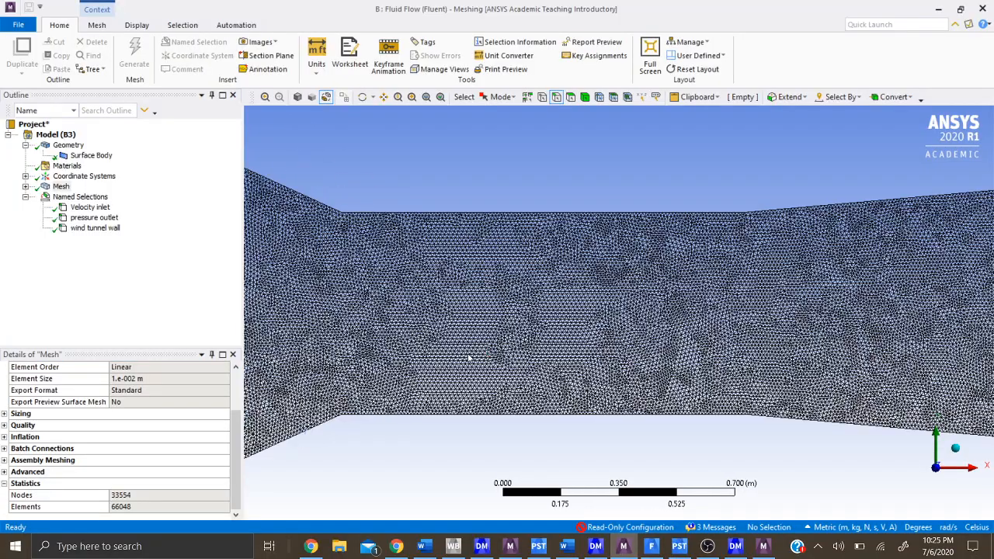
pyautogui.scroll(5, 469, 358)
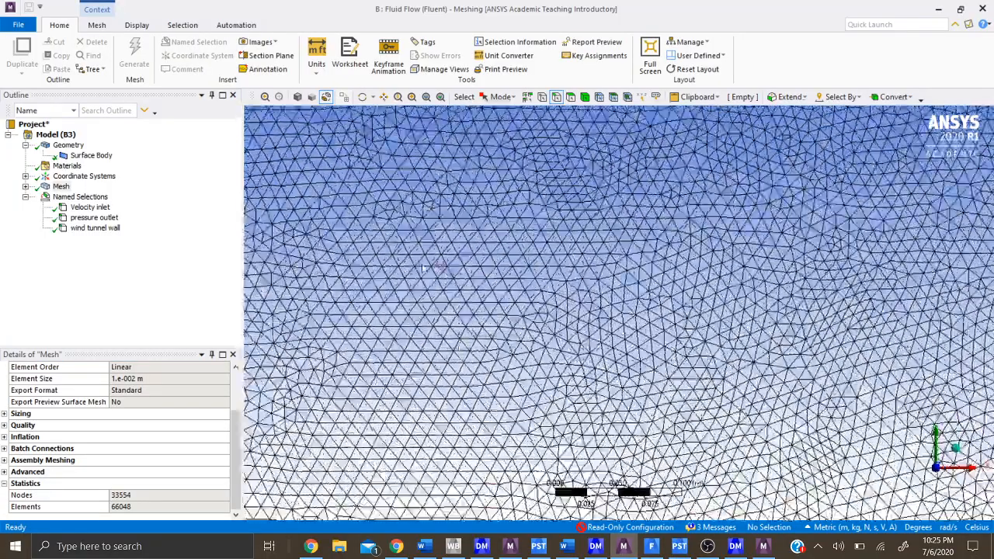
pyautogui.scroll(-10, 377, 287)
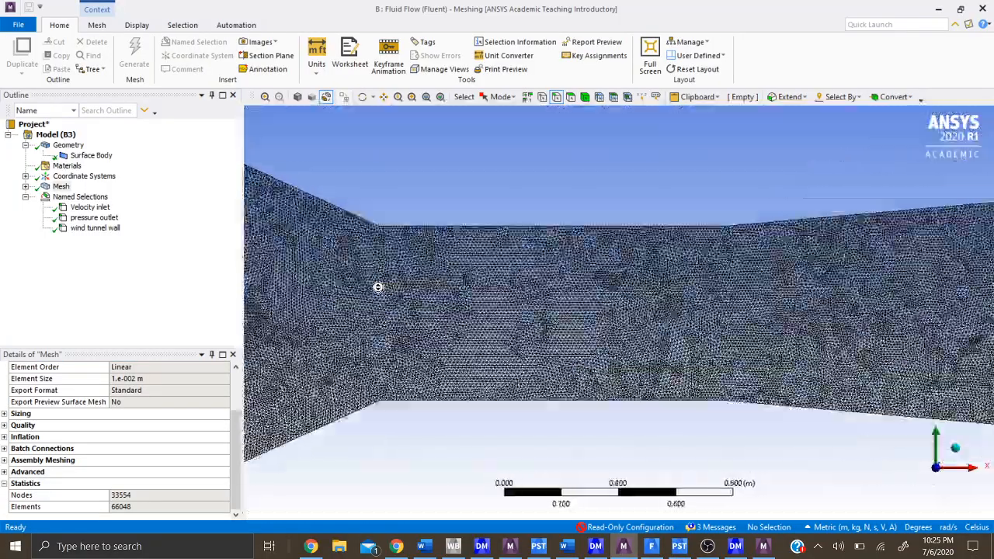
pyautogui.scroll(-4, 378, 287)
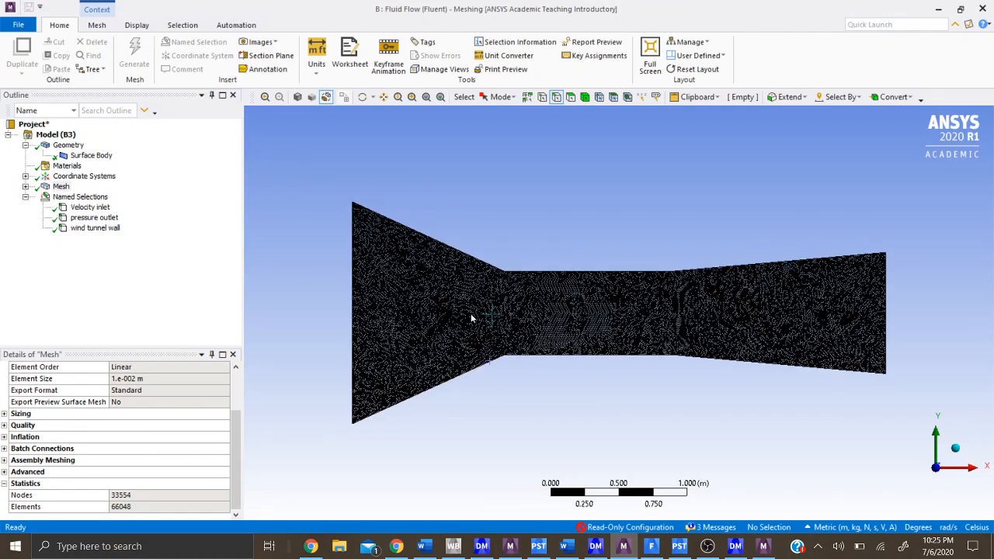
pyautogui.scroll(1, 473, 306)
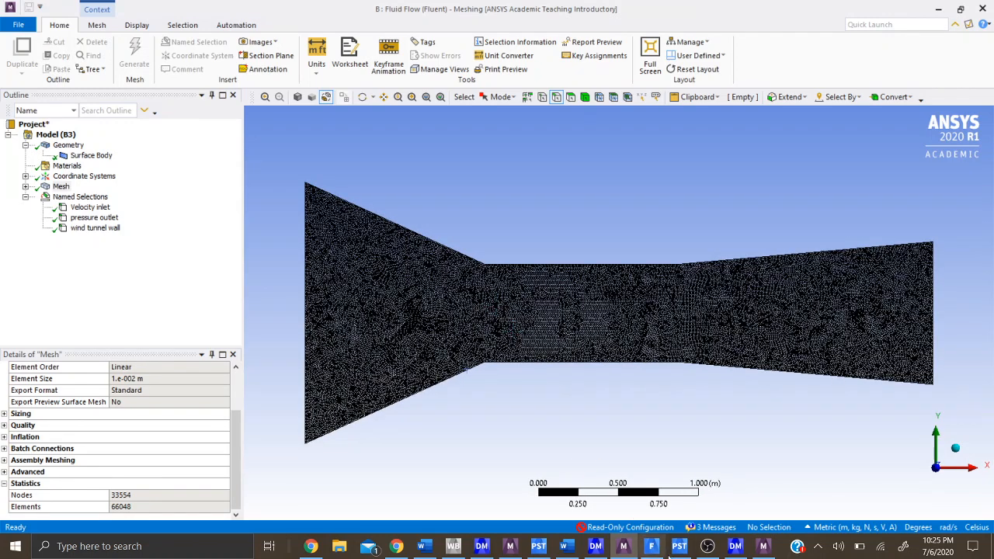
# - Switch to the Meshing window of Fluid Flow (Fluent) system A and try to insert an Inflation control under Mesh
pyautogui.click(764, 547)
pyautogui.click(510, 546)
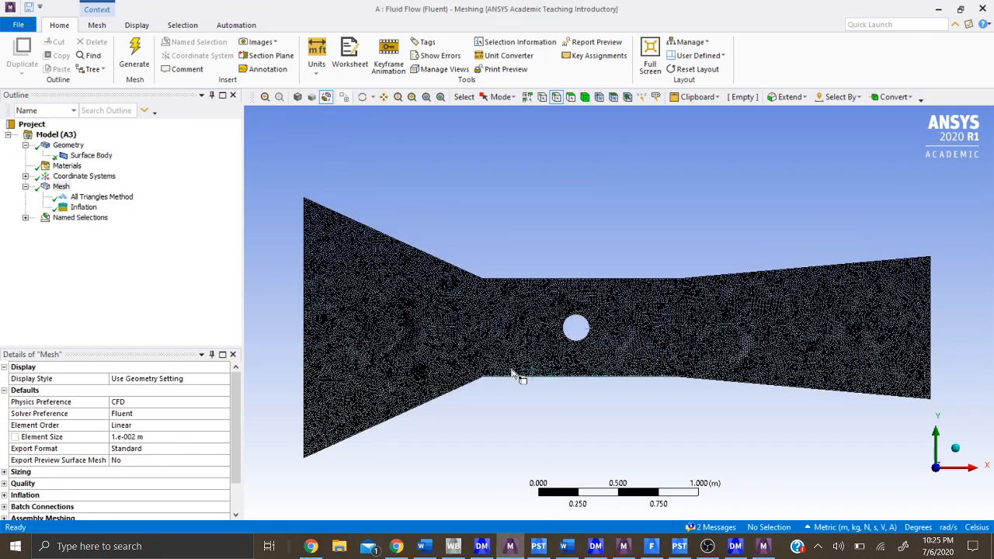
pyautogui.click(61, 187)
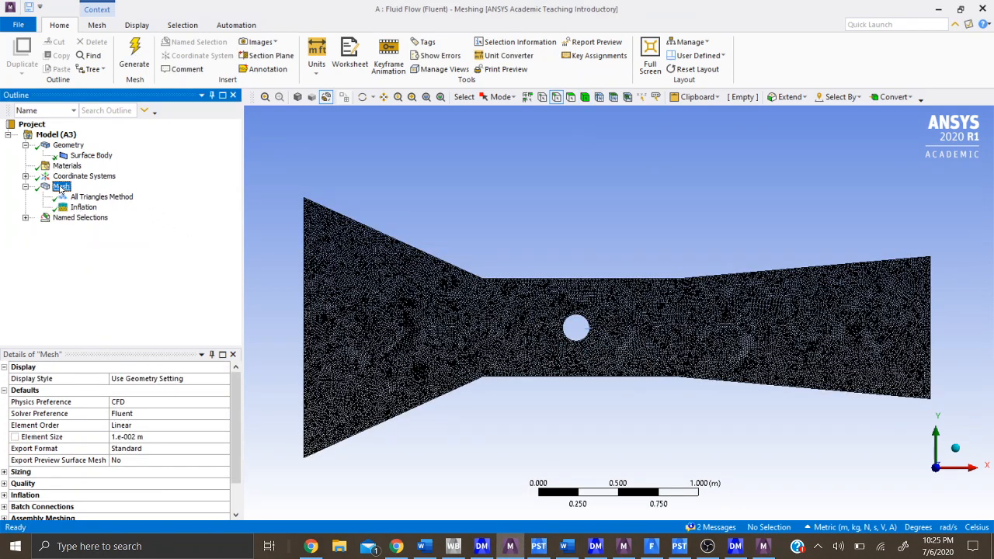
pyautogui.rightClick(61, 188)
pyautogui.moveTo(116, 193)
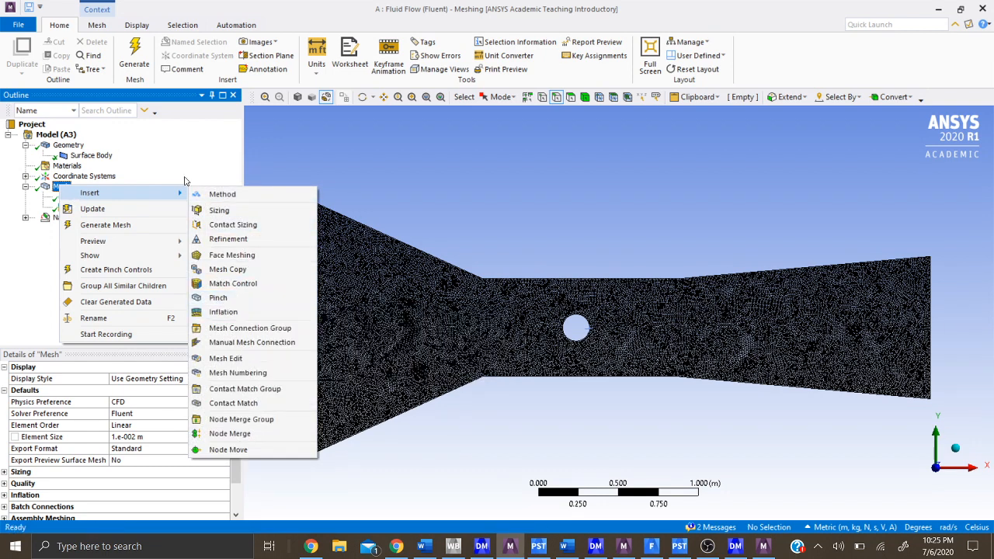
pyautogui.click(226, 312)
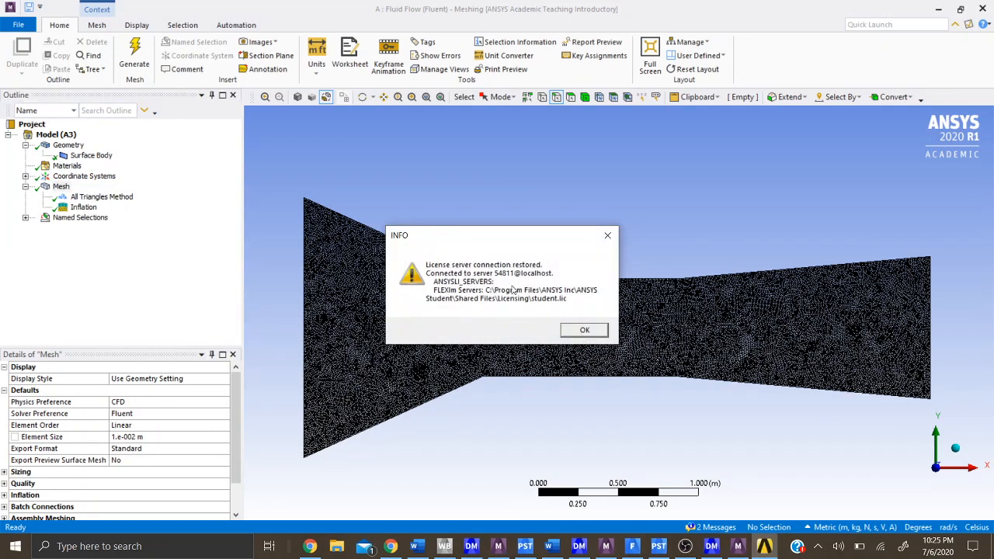
pyautogui.click(583, 331)
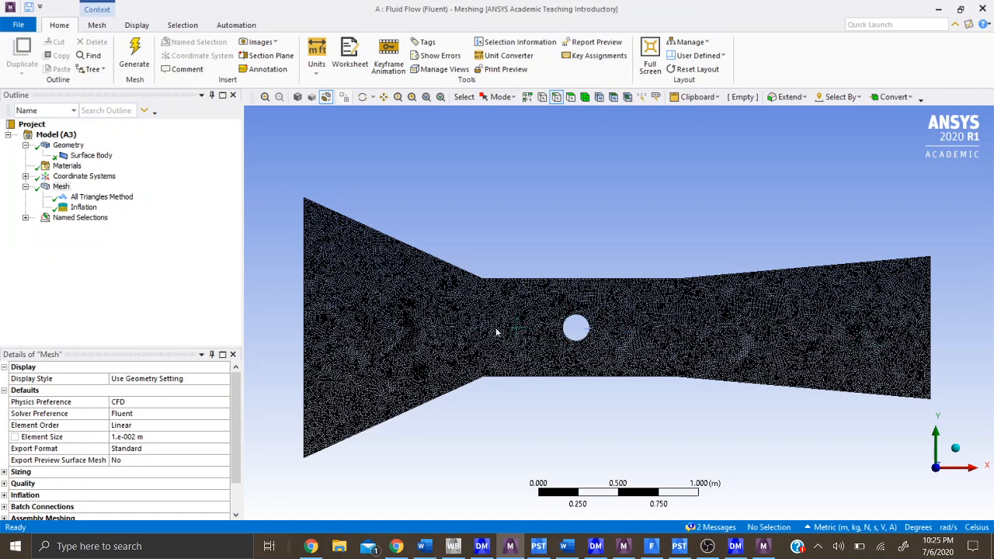
# - List the named selections in the Meshing window of system A and check the meshing progress of system C
pyautogui.click(25, 218)
pyautogui.click(763, 545)
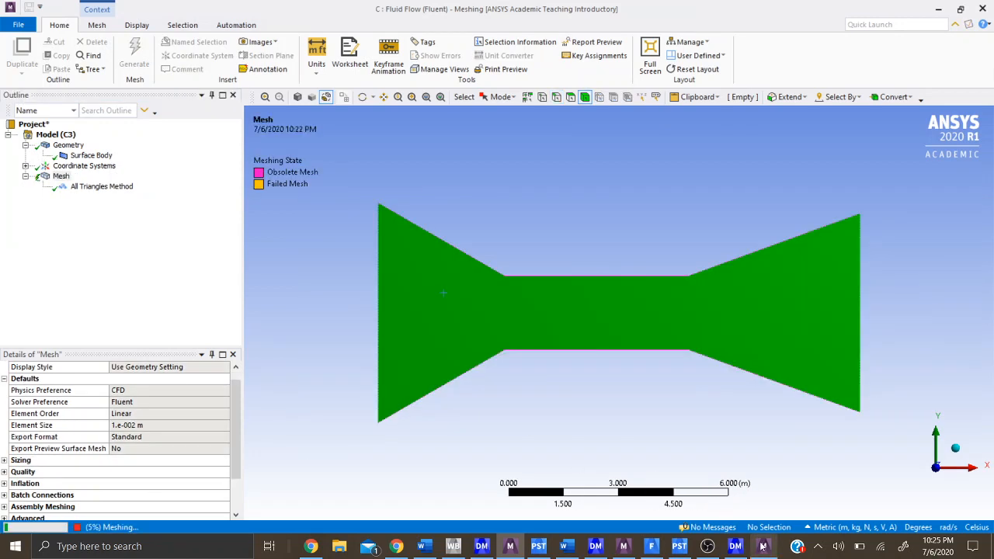
pyautogui.click(510, 546)
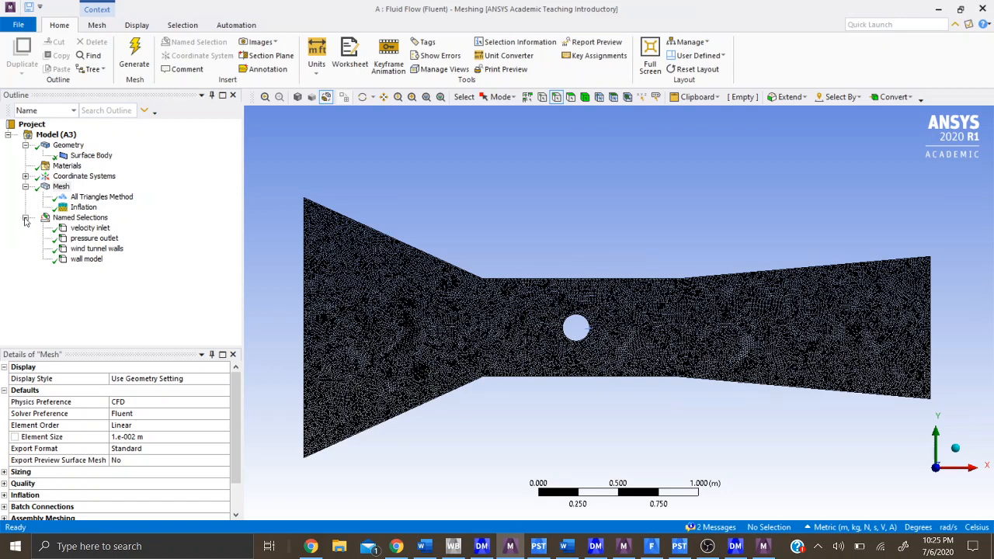
pyautogui.click(556, 98)
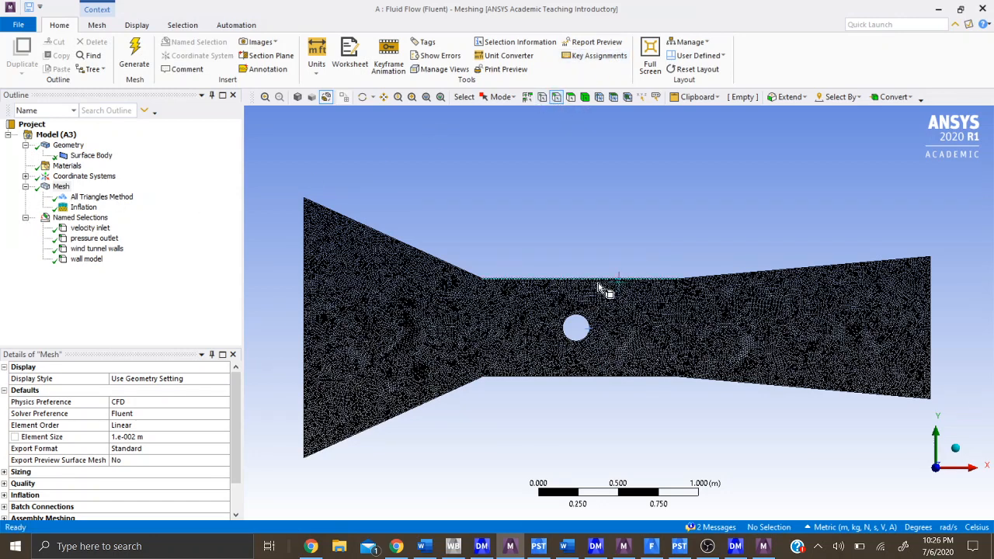
pyautogui.click(306, 299)
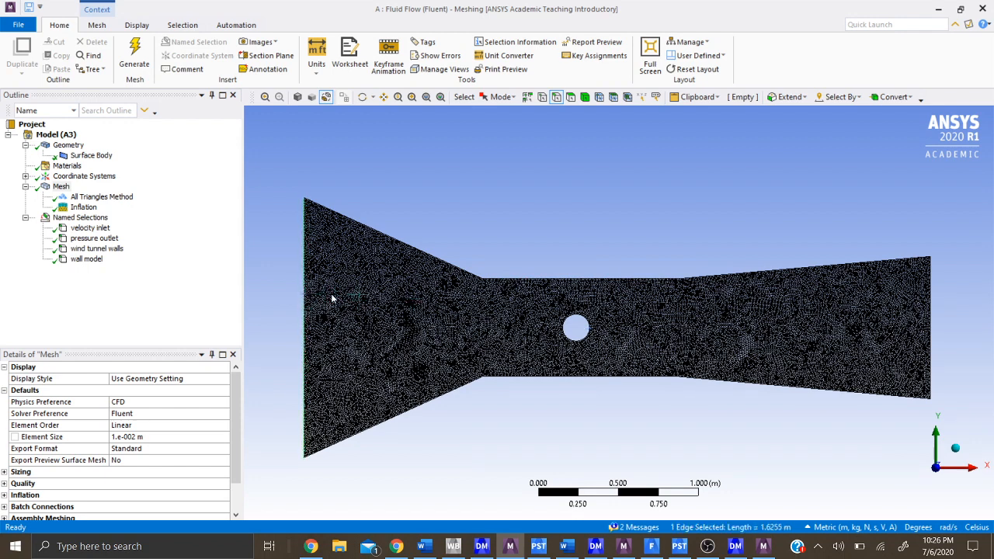
pyautogui.press('n')
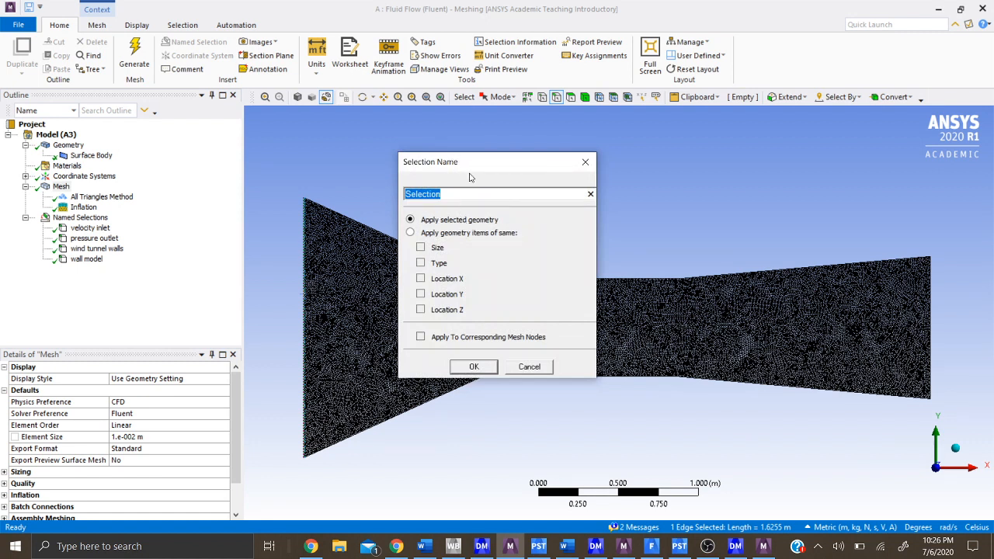
pyautogui.click(585, 168)
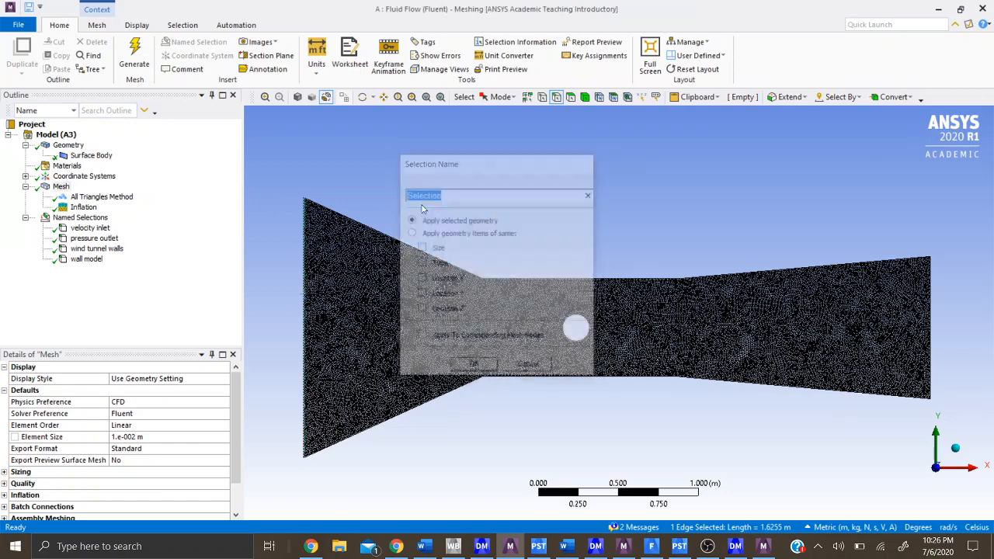
# - Examine the edges assigned to the velocity inlet, pressure outlet, wind tunnel walls and wall model named selections
pyautogui.click(107, 227)
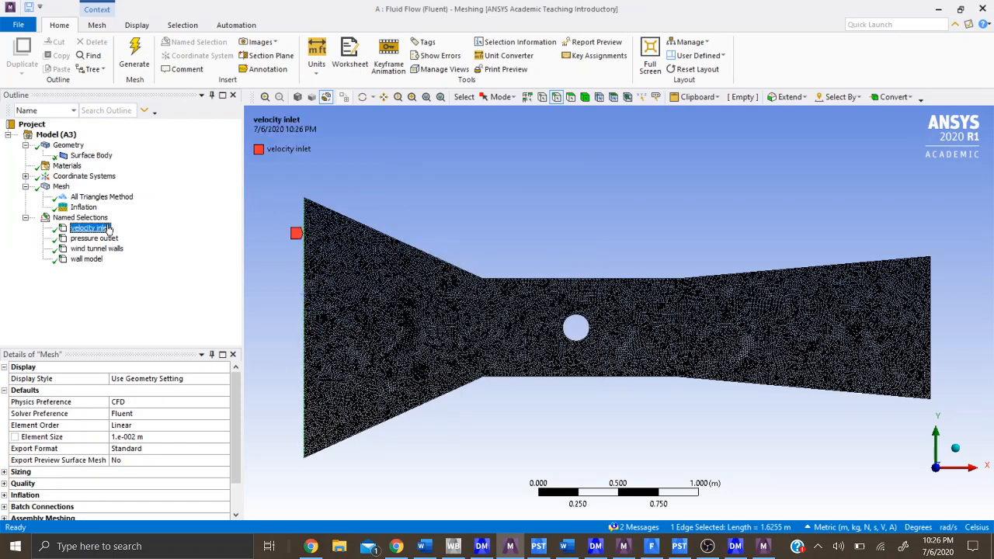
pyautogui.click(81, 240)
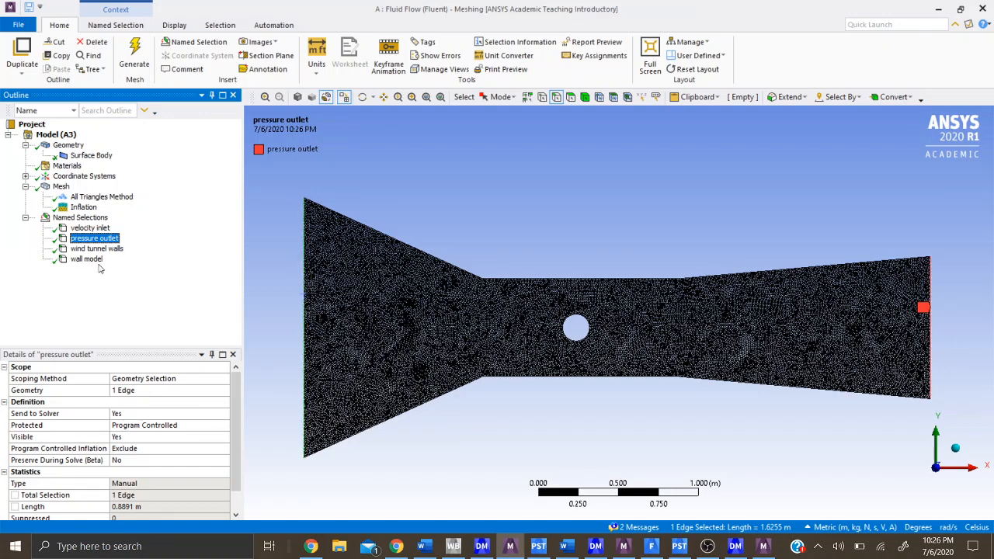
pyautogui.click(97, 248)
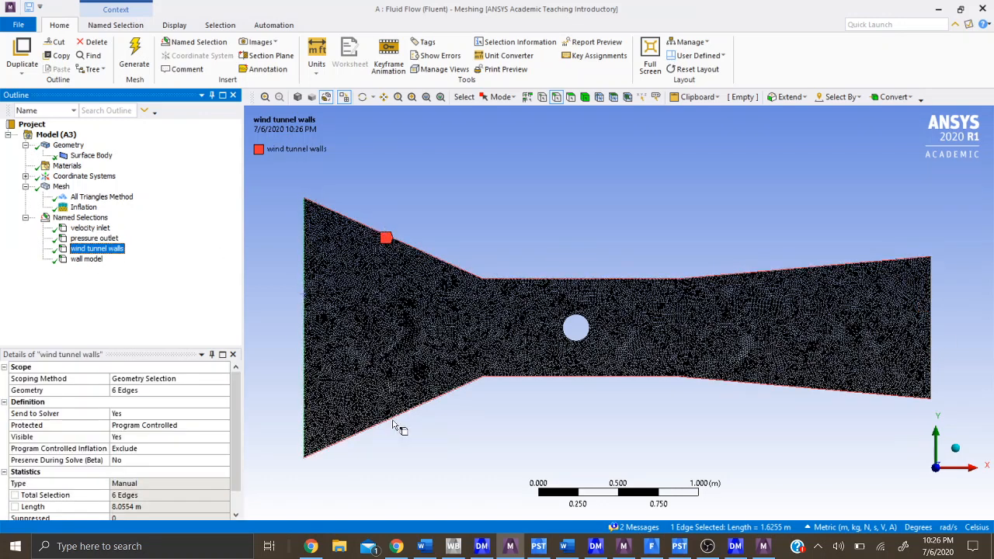
pyautogui.click(82, 261)
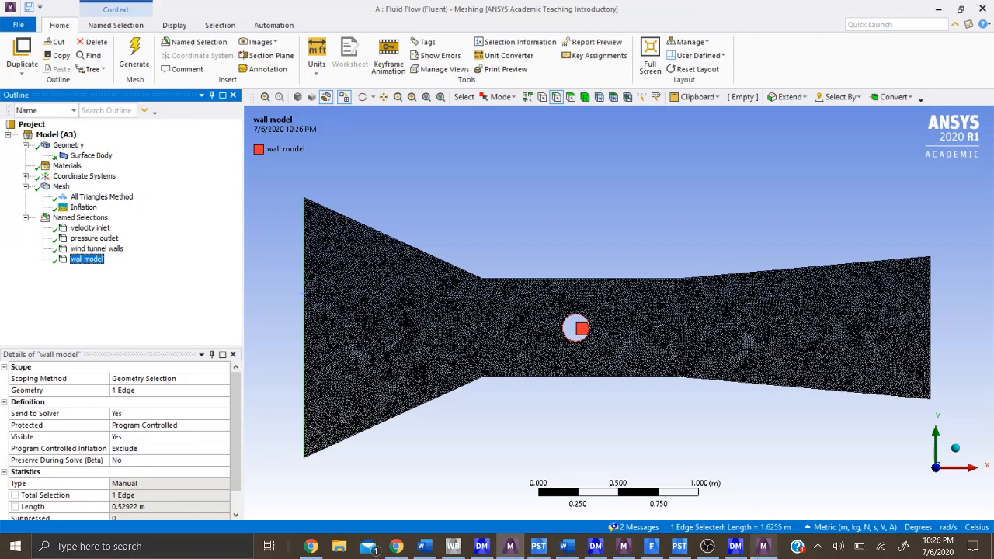
pyautogui.click(763, 546)
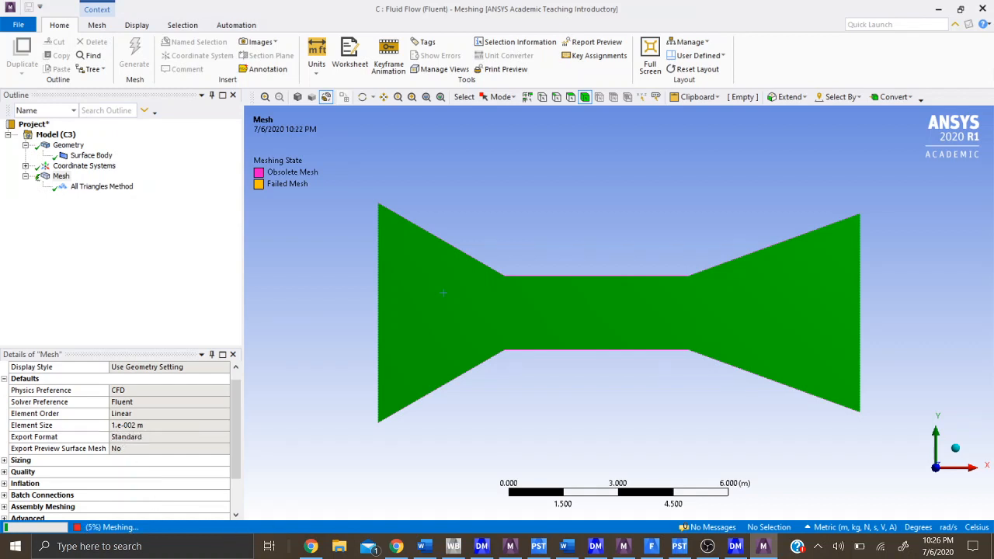
pyautogui.click(511, 546)
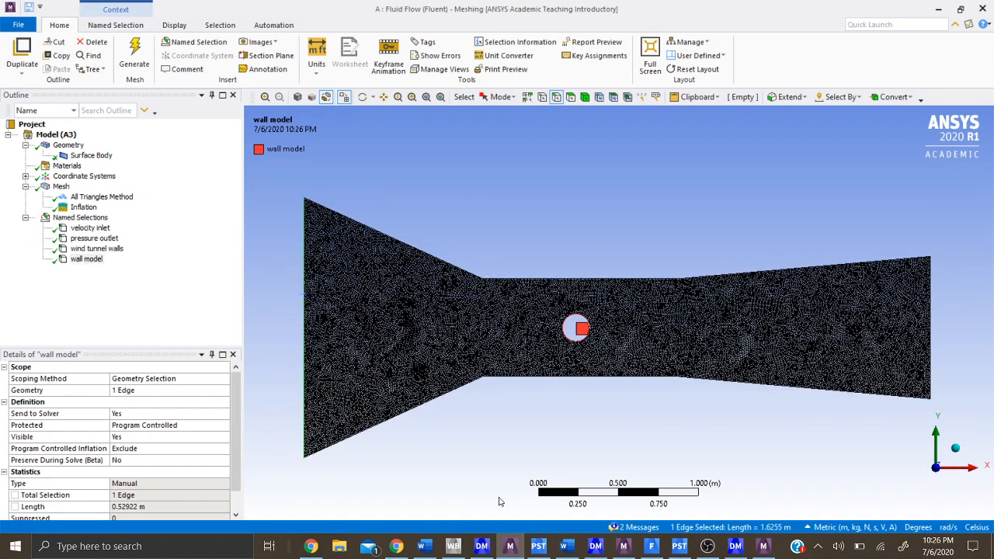
# - Switch to Workbench and update the Mesh cell of Fluid Flow (Fluent) system B
pyautogui.click(453, 546)
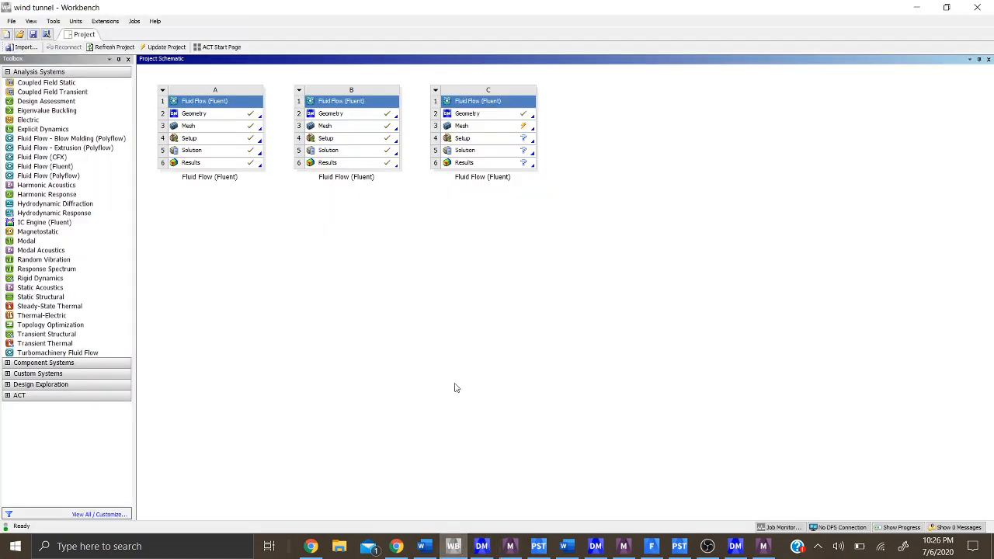
pyautogui.click(351, 129)
pyautogui.rightClick(351, 132)
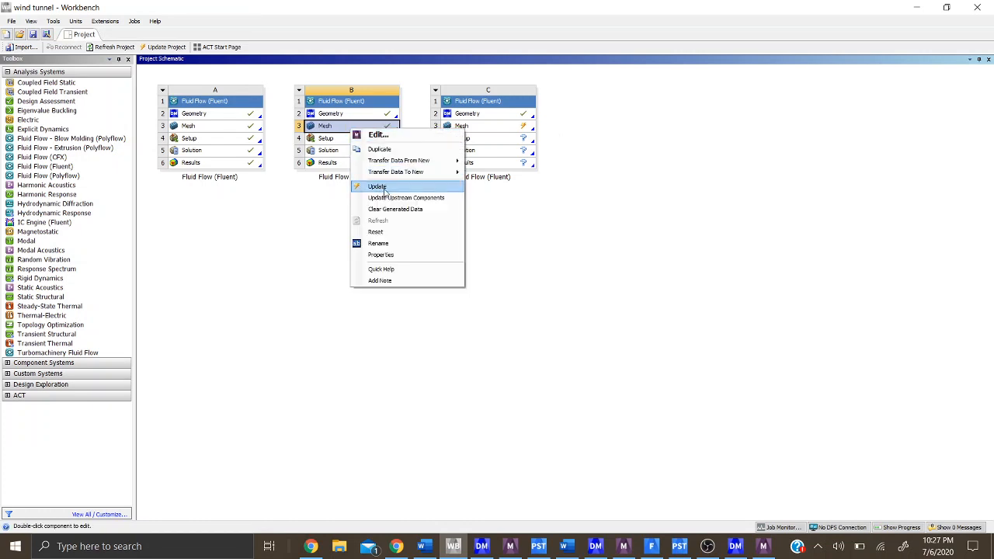
pyautogui.click(380, 187)
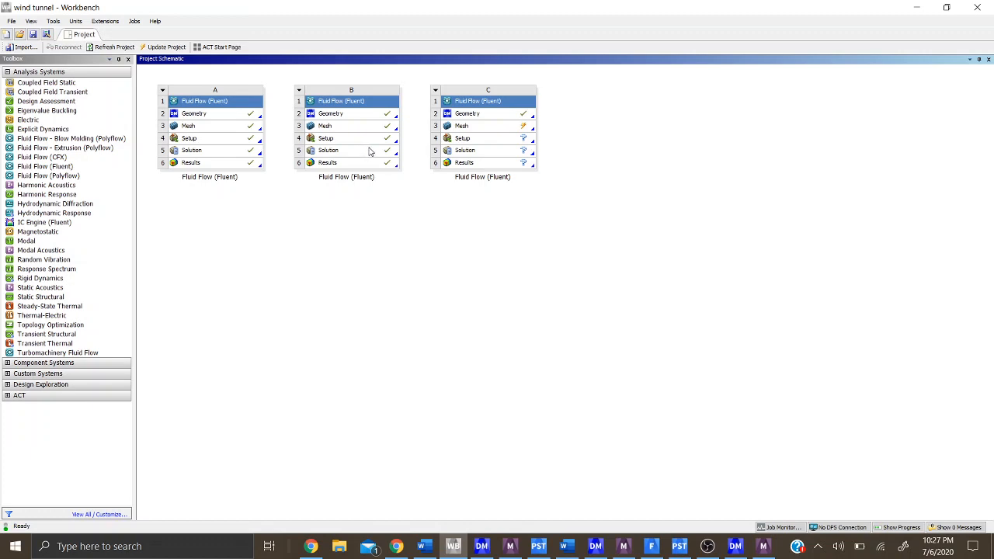
# - Switch to the Fluent window of system B and try to open the General settings under Setup
pyautogui.click(650, 546)
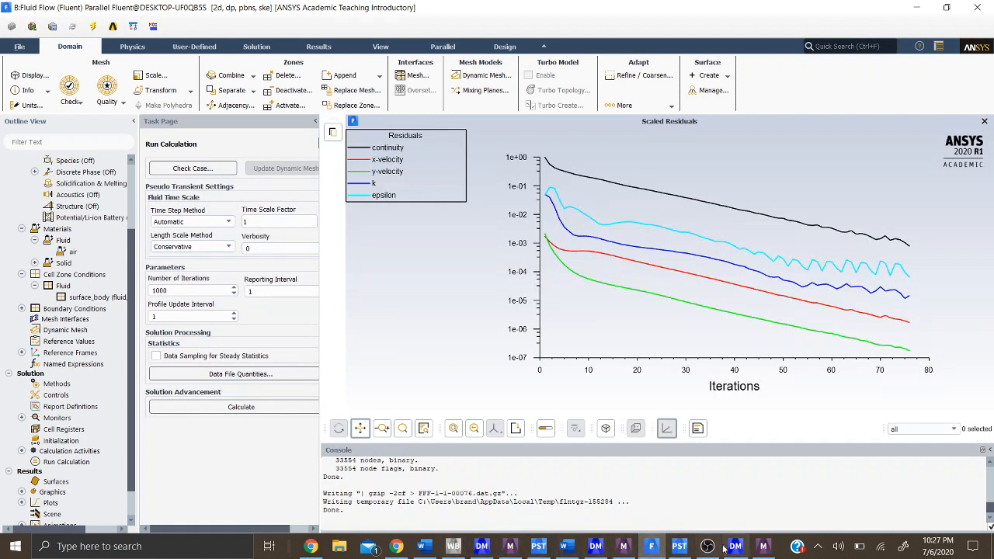
pyautogui.click(763, 545)
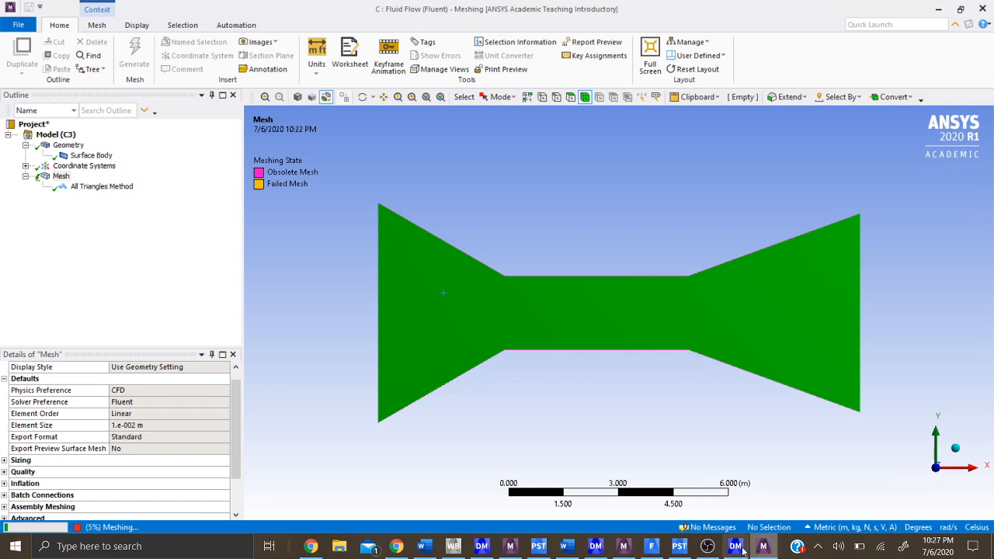
pyautogui.click(651, 546)
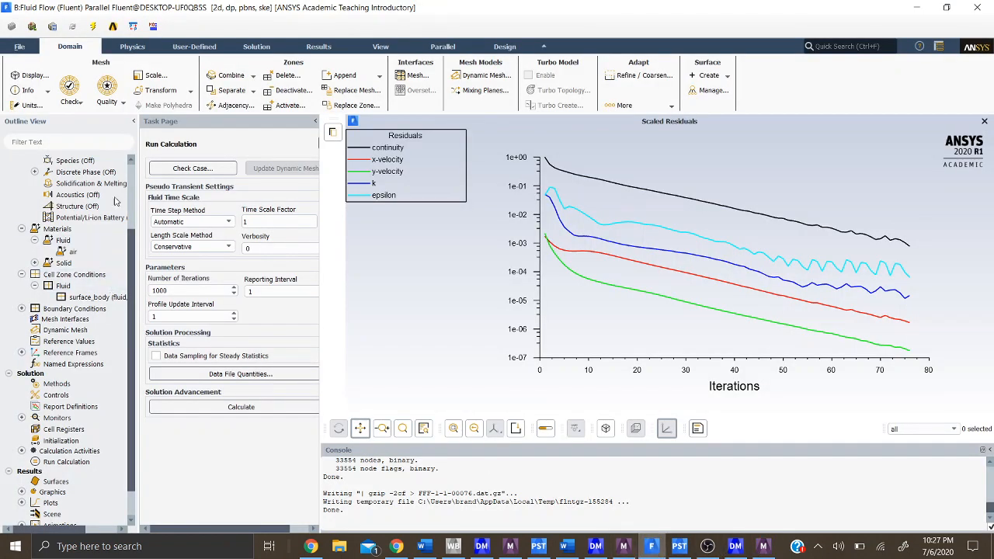
pyautogui.moveTo(132, 235); pyautogui.dragTo(131, 169)
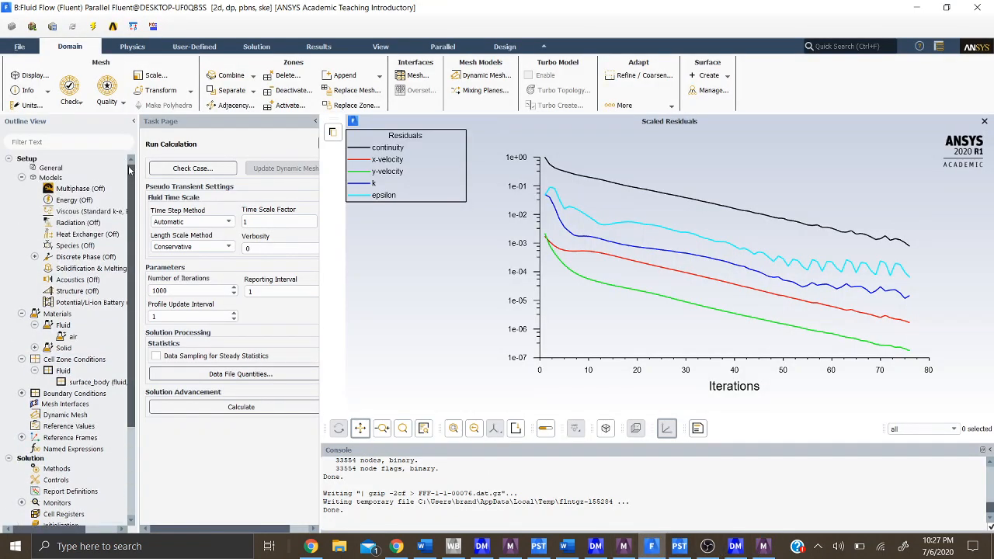
pyautogui.click(47, 168)
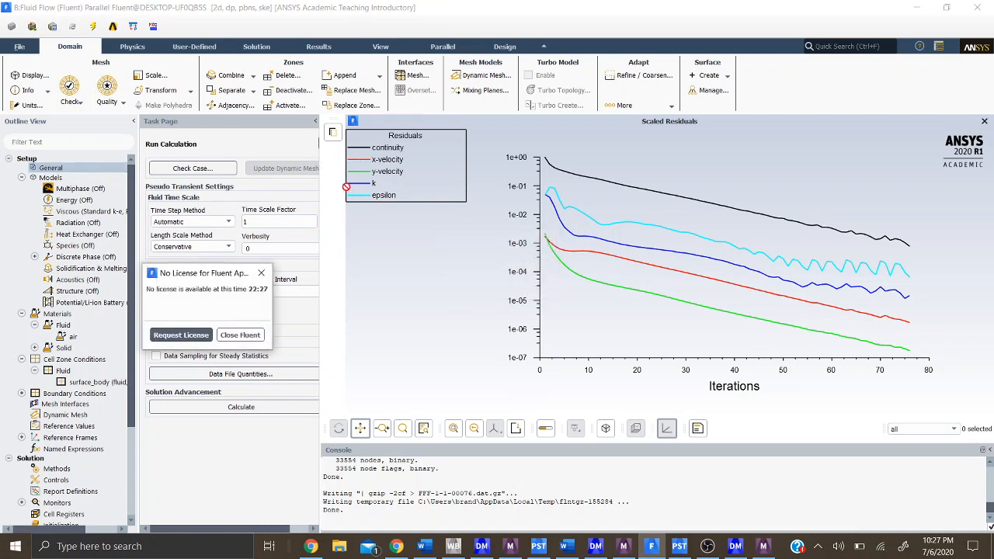
# - Request a Fluent license several times for system B, and close Fluent
pyautogui.click(186, 336)
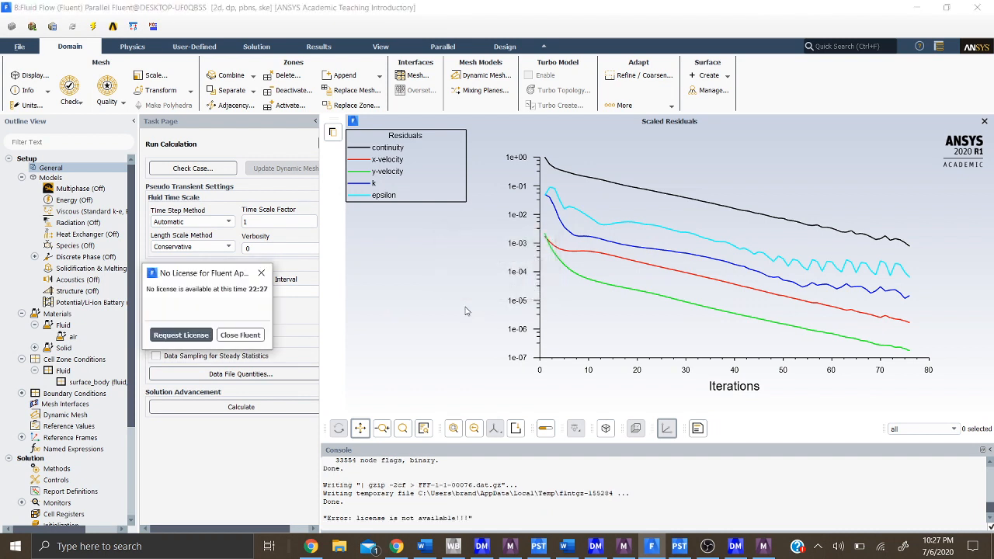
pyautogui.click(197, 339)
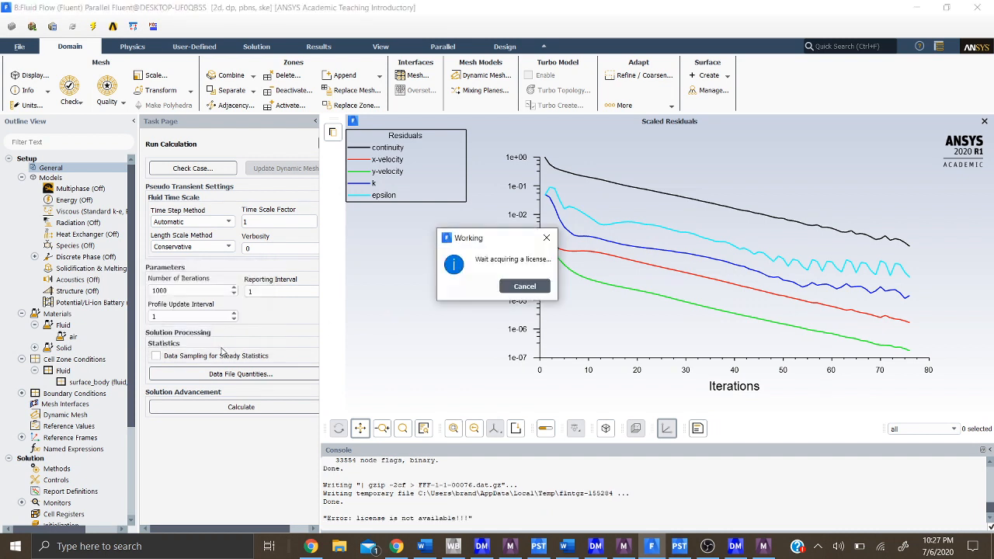
pyautogui.click(192, 340)
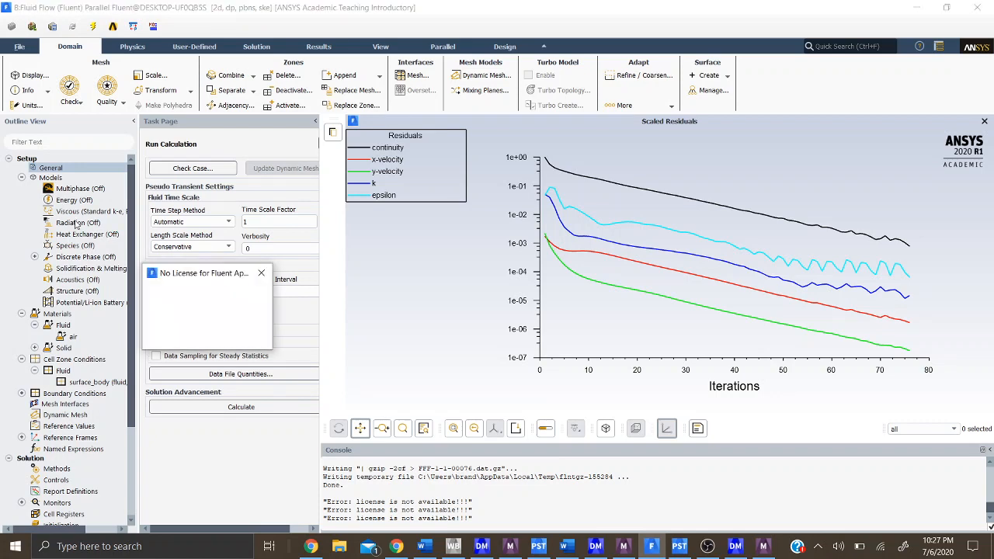
pyautogui.click(262, 275)
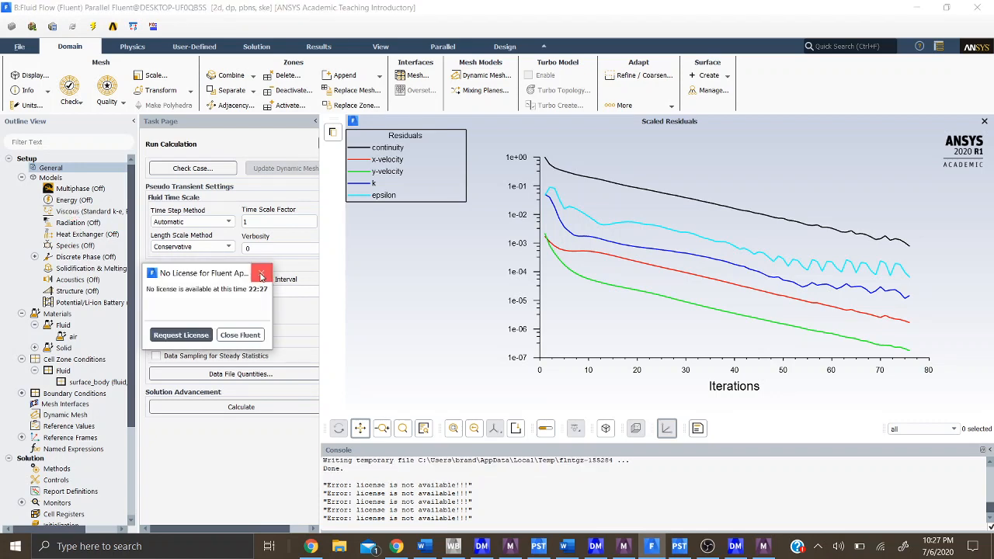
pyautogui.click(262, 278)
pyautogui.click(262, 278)
pyautogui.click(261, 278)
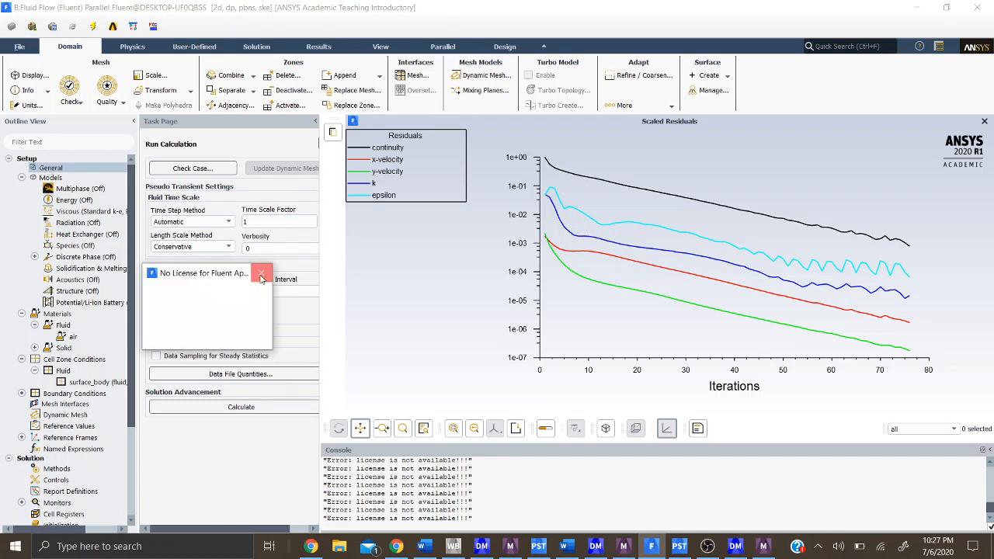
pyautogui.click(261, 278)
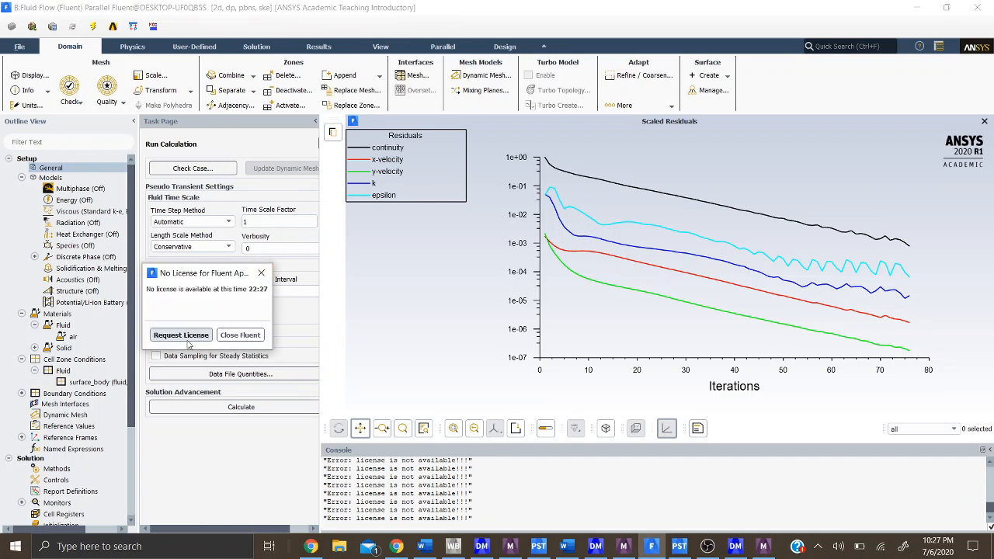
pyautogui.click(189, 337)
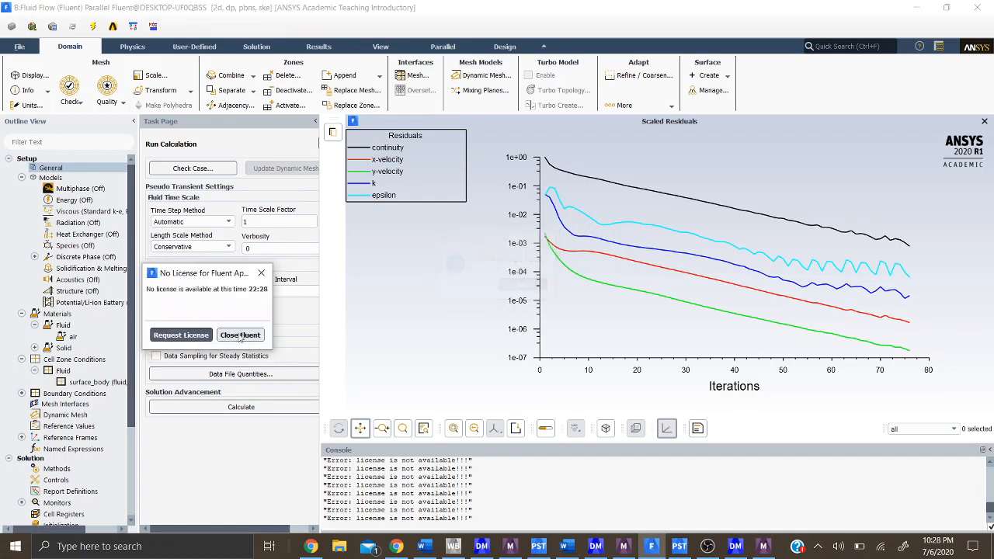
pyautogui.click(242, 336)
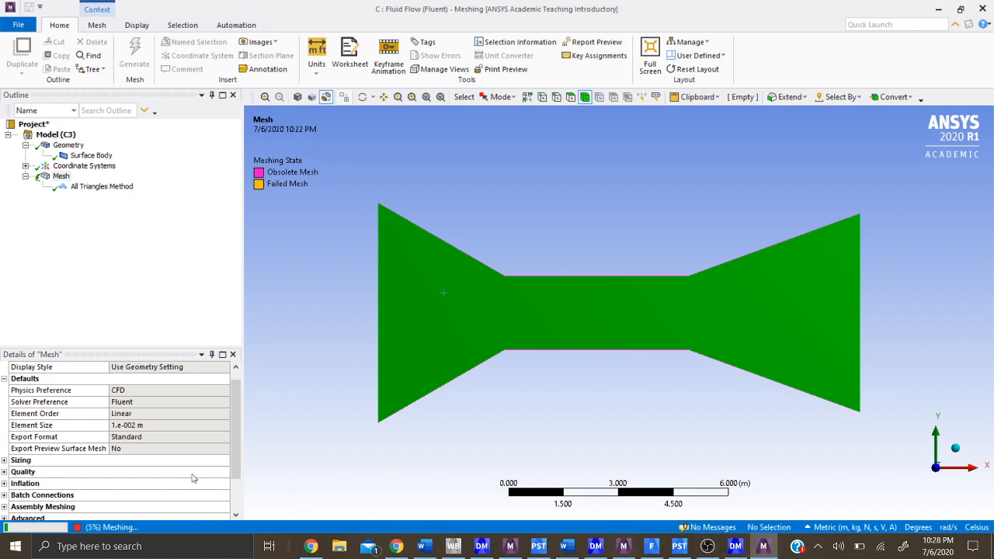
# - Examine the mesh statistics for nodes and elements in the Meshing window of Fluid Flow (Fluent) system C
pyautogui.scroll(-2, 194, 477)
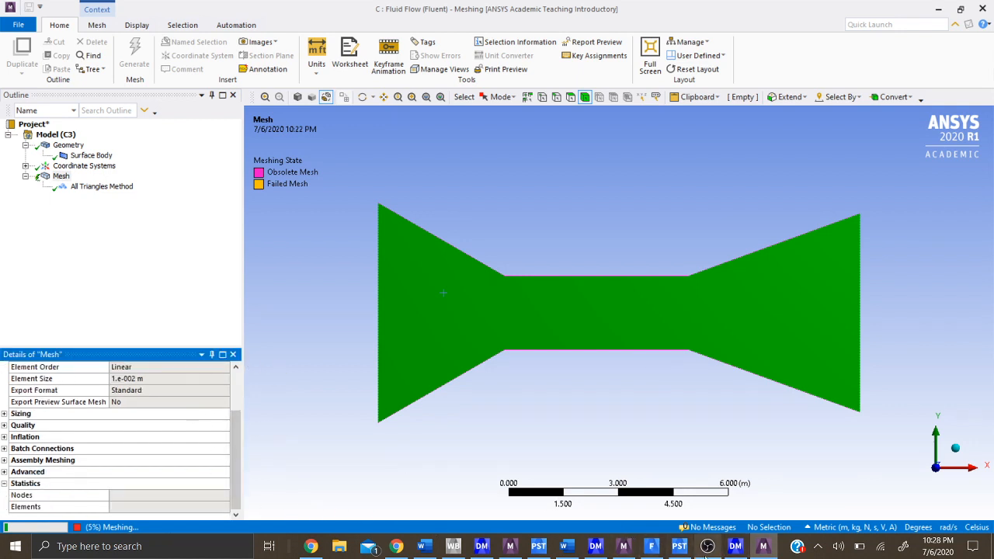
pyautogui.click(706, 546)
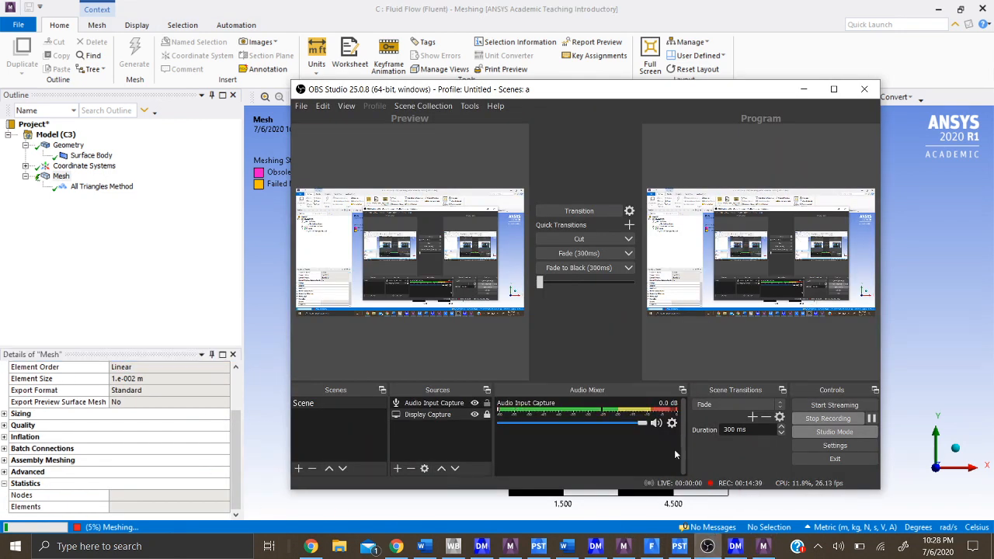